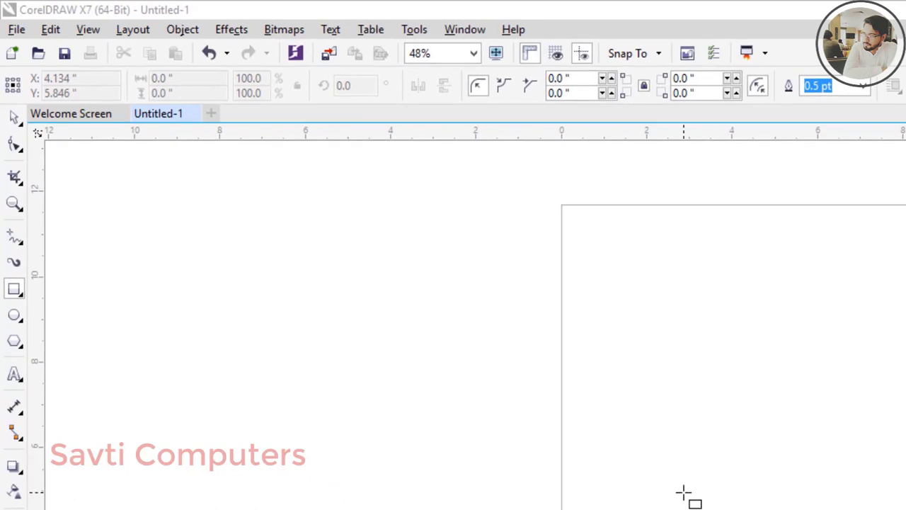
click(23, 150)
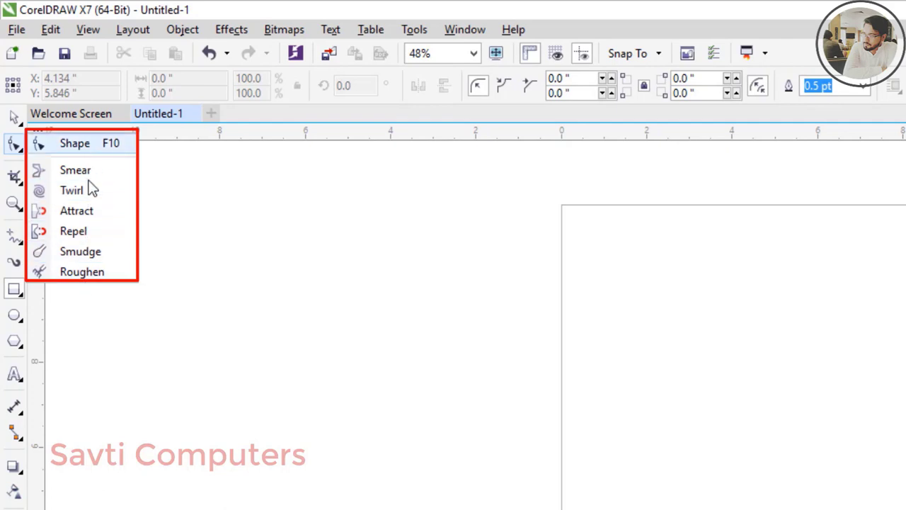
click(187, 236)
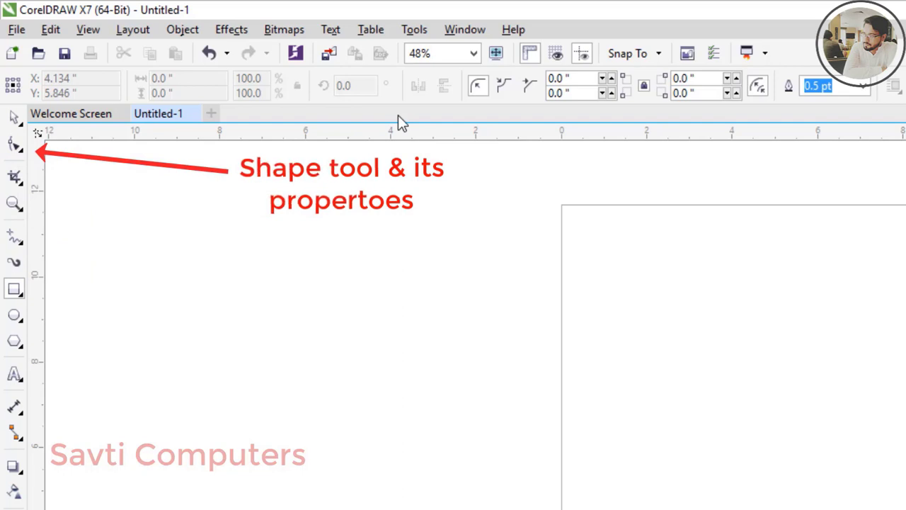
click(21, 153)
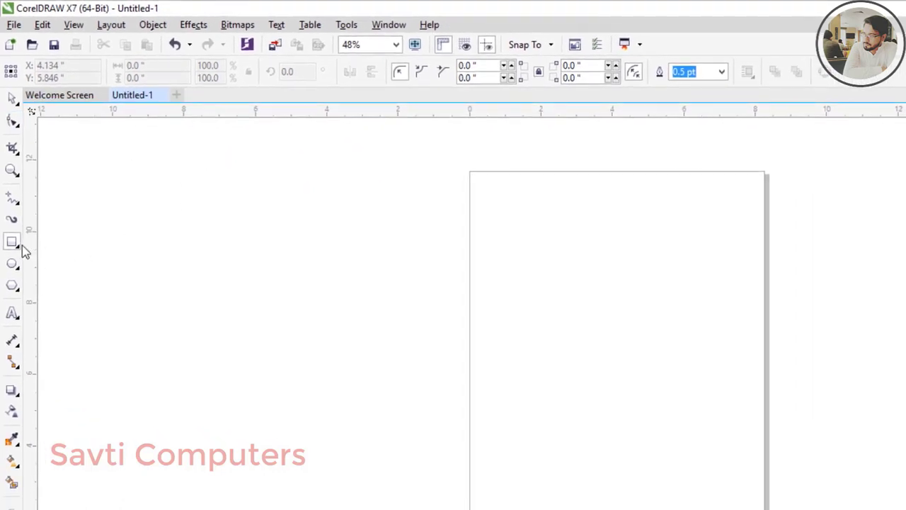
- Draw a rectangle about 5.6 by 2.9 inches in the upper part of the page
click(19, 243)
mouse_move(488, 218)
mouse_down()
mouse_move(536, 279)
mouse_move(687, 322)
mouse_up()
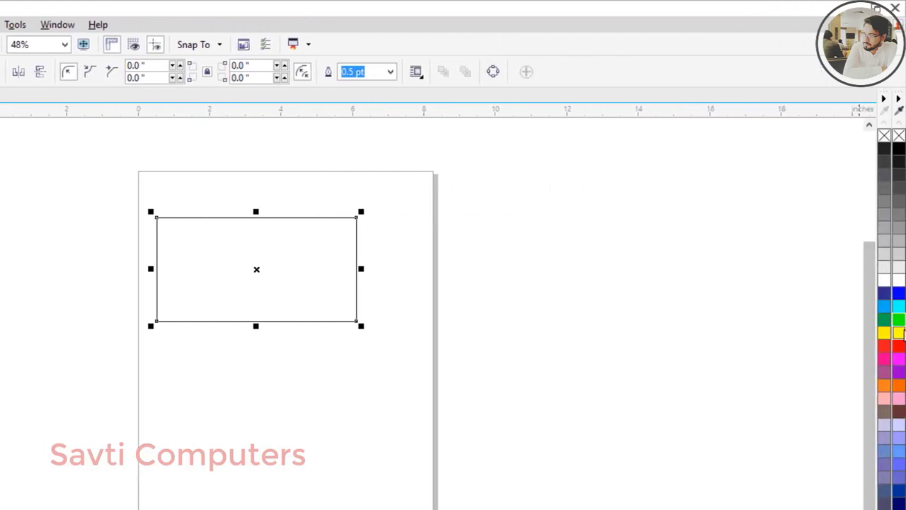
- Try bright green, red and cyan fills on the rectangle
click(898, 320)
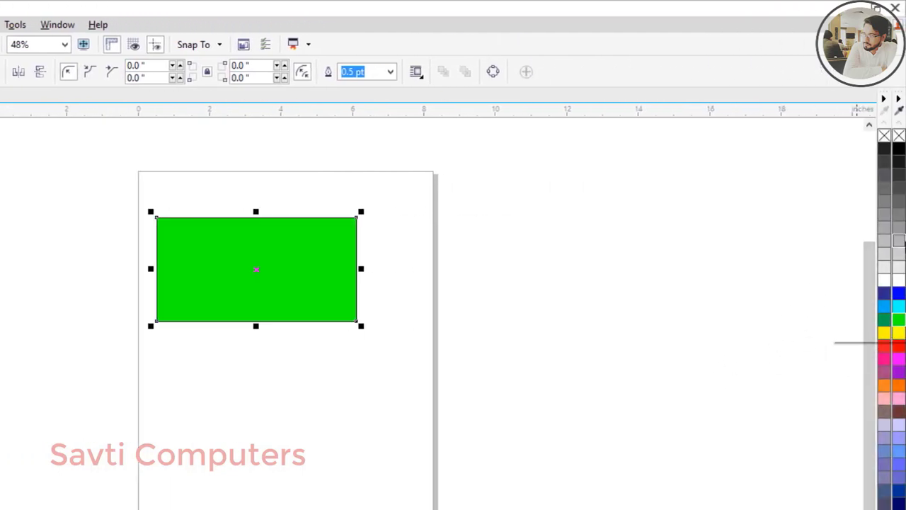
click(885, 345)
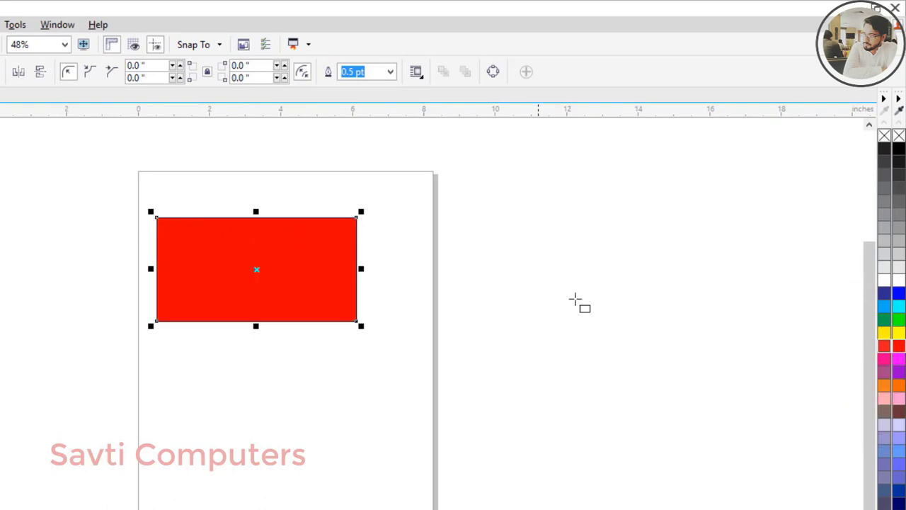
click(898, 306)
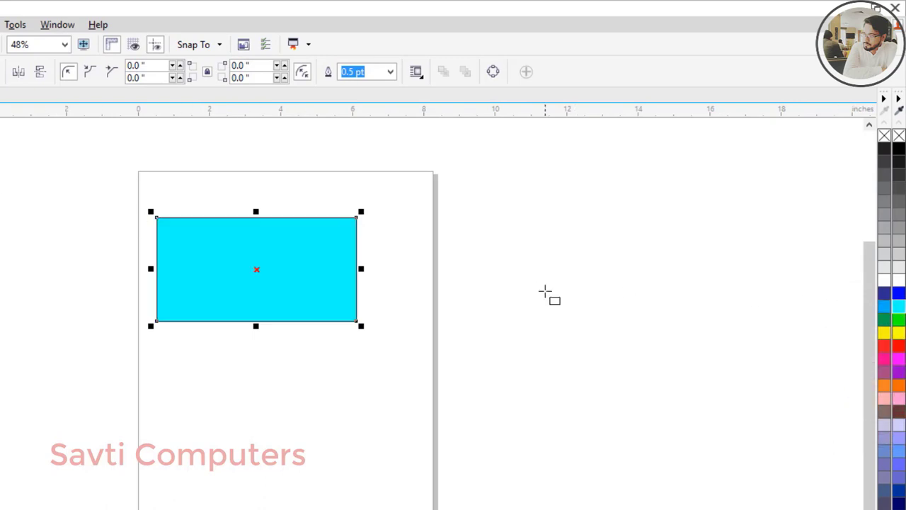
click(898, 320)
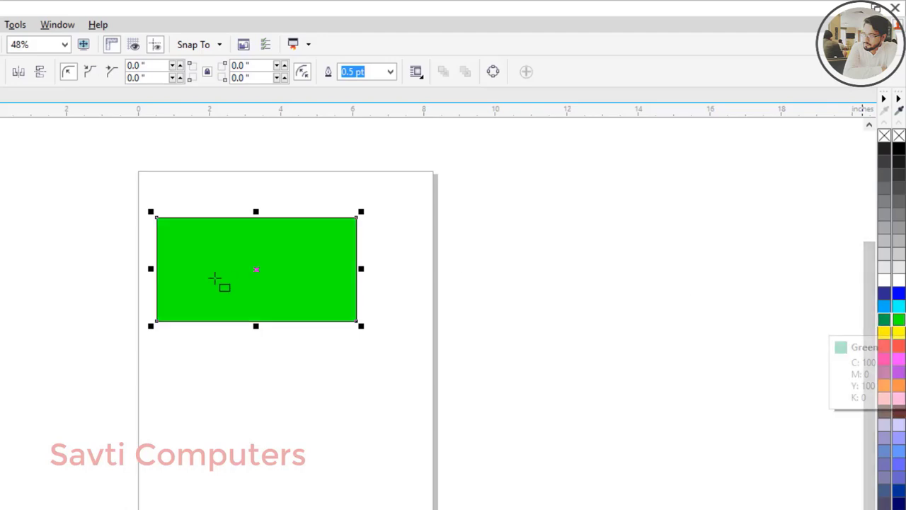
- Fill the rectangle with the dark green #009933
click(885, 320)
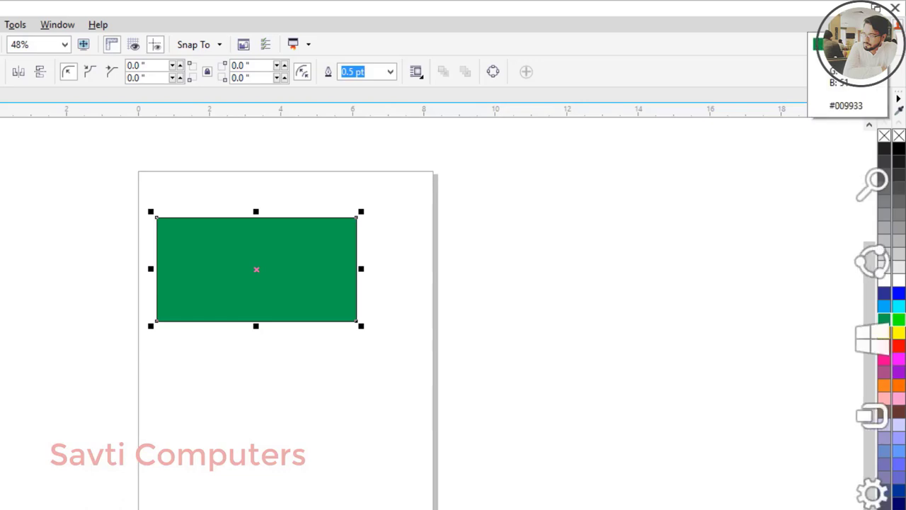
click(875, 339)
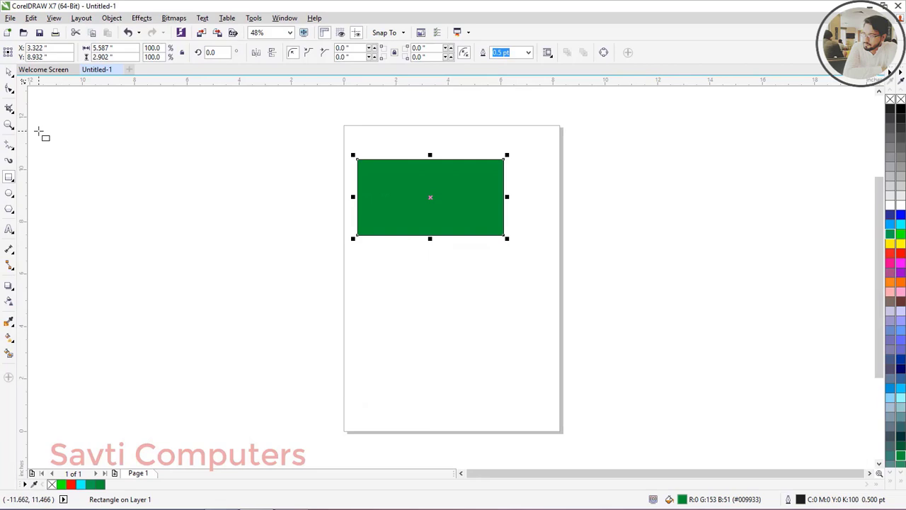
- Use the Smear tool to push two narrow notches down into the left half of the green rectangle's top edge
click(9, 124)
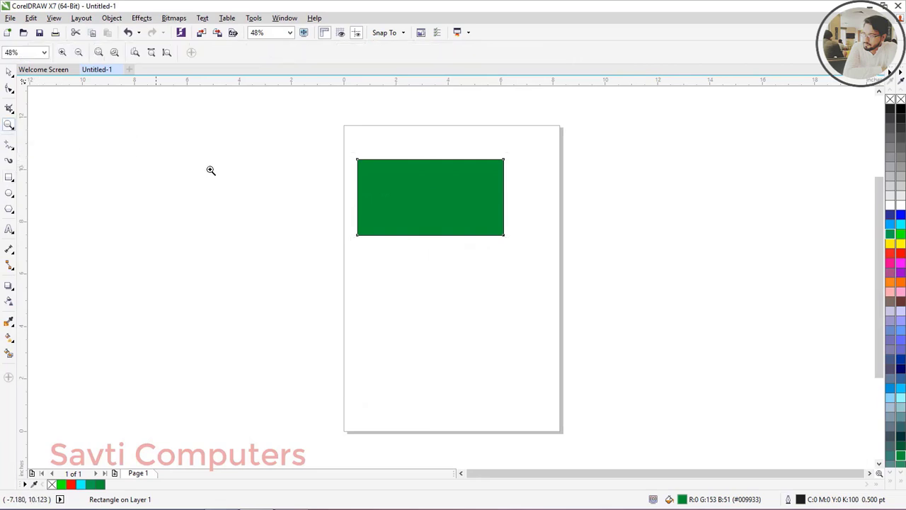
click(461, 214)
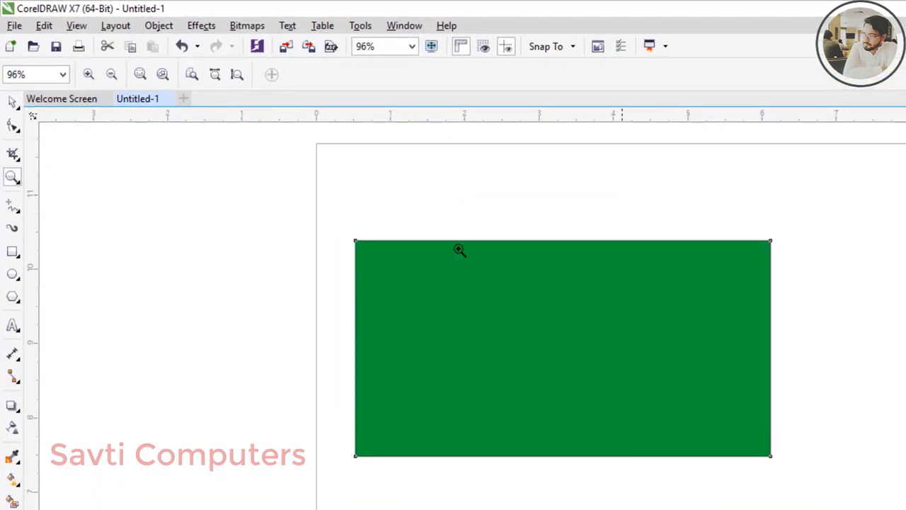
click(15, 129)
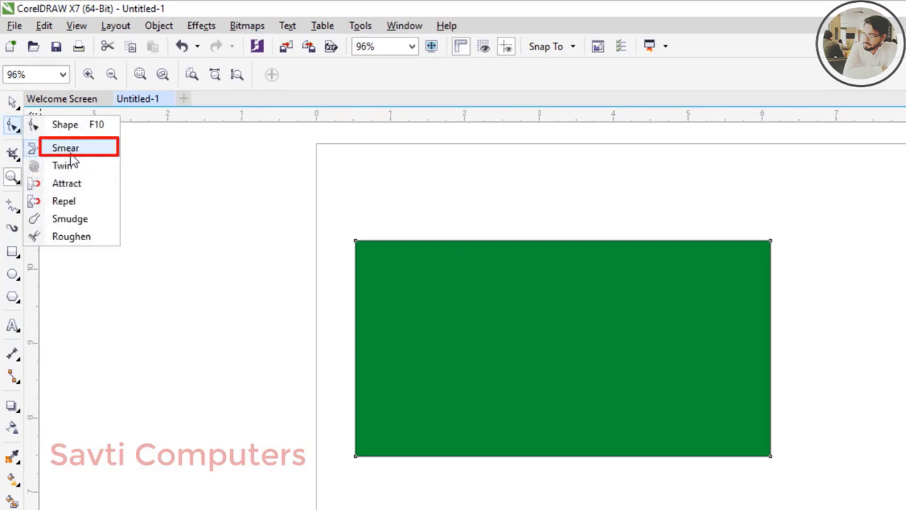
click(71, 149)
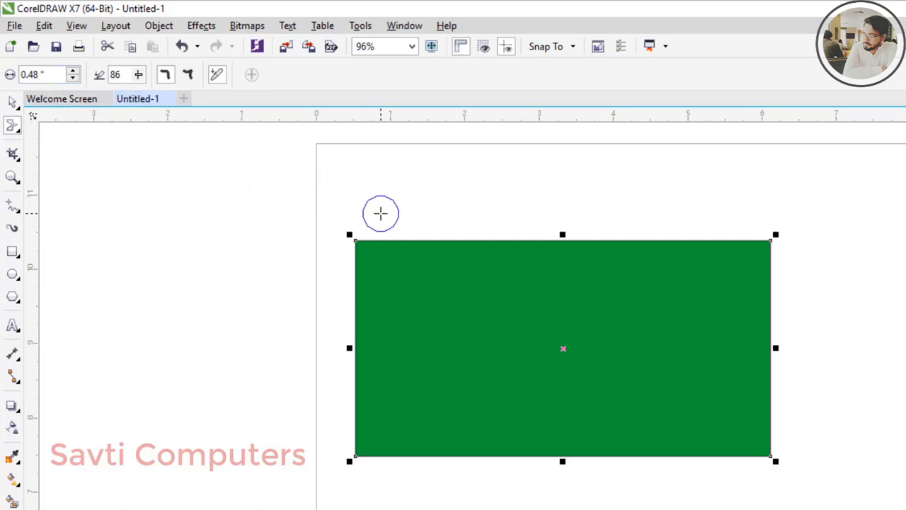
drag(376, 215, 388, 328)
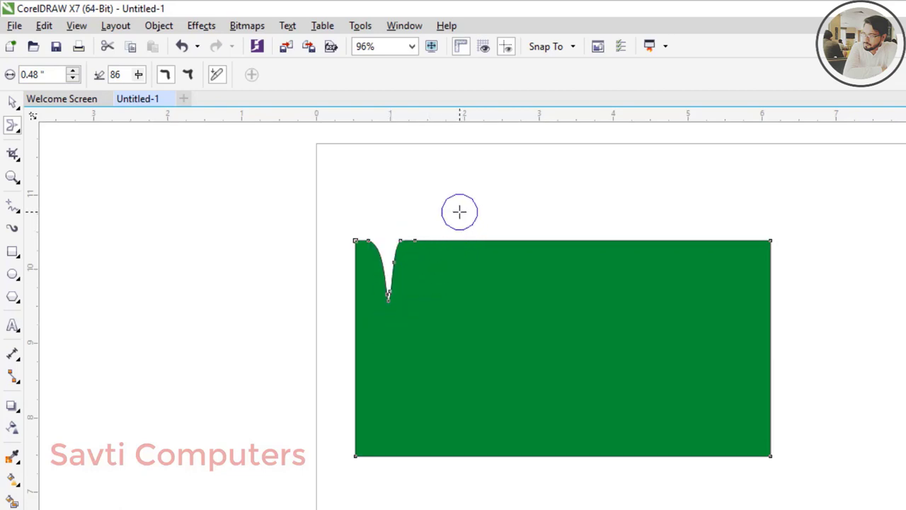
drag(463, 238, 466, 261)
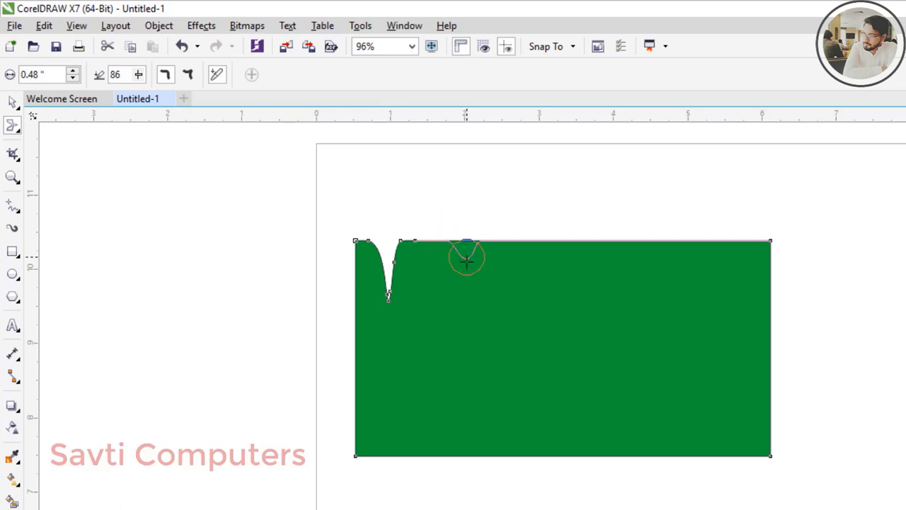
drag(461, 409, 462, 406)
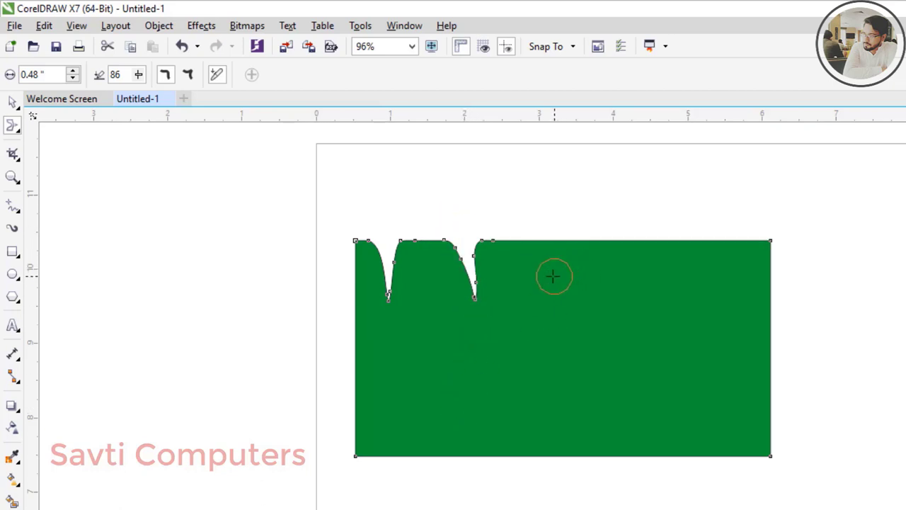
- Smear three pointed spikes upward out of the right half of the rectangle's top edge
mouse_move(552, 247)
mouse_down()
mouse_move(580, 185)
mouse_move(613, 172)
mouse_up()
mouse_move(613, 244)
mouse_down()
mouse_move(647, 167)
mouse_move(662, 162)
mouse_up()
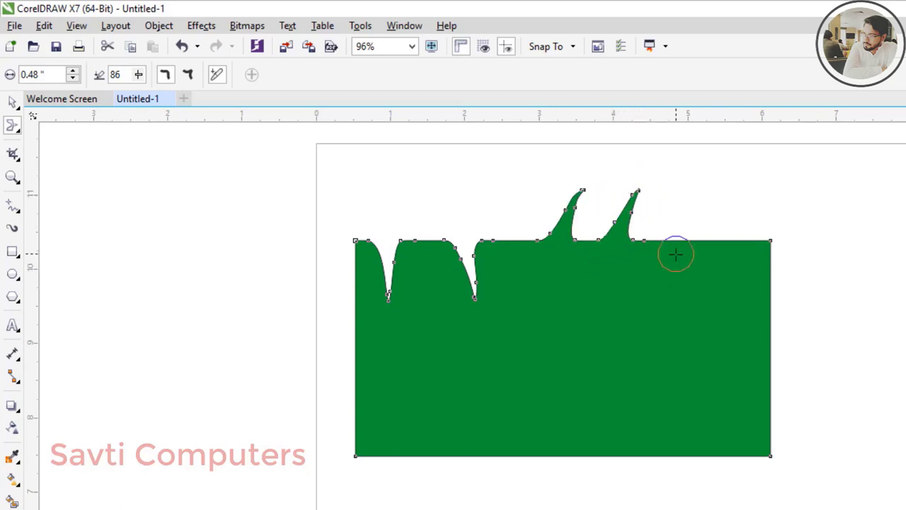
drag(676, 255, 698, 174)
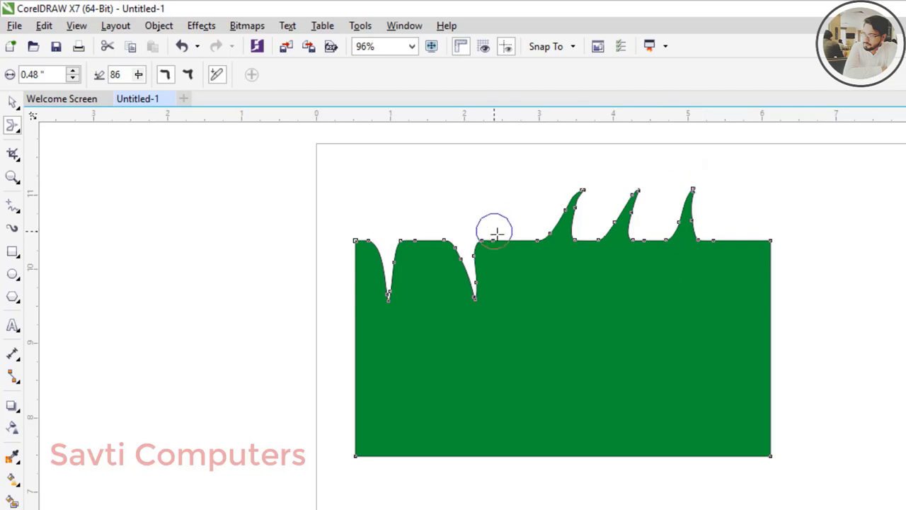
- Smear a branching, antler-like shape with several points out of the top edge, between the second notch and the first spike
mouse_move(507, 245)
mouse_down()
mouse_move(498, 216)
mouse_move(449, 180)
mouse_up()
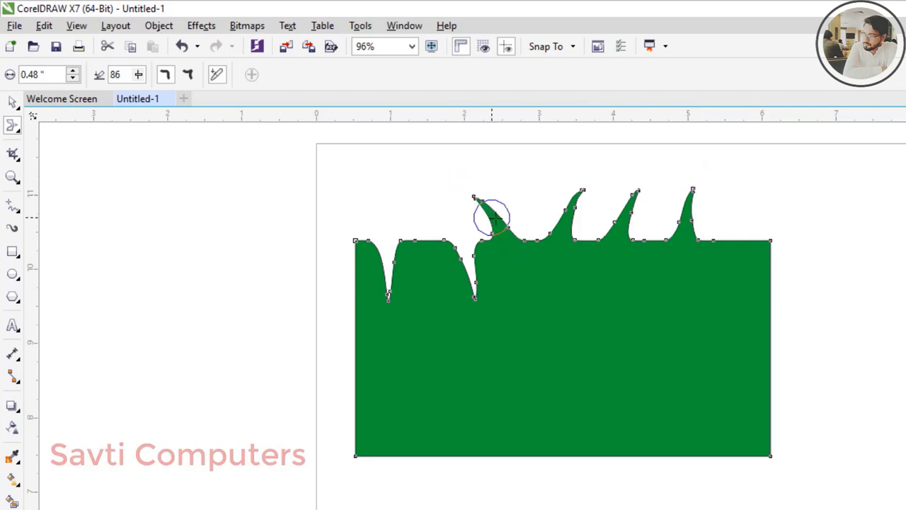
drag(500, 222, 524, 174)
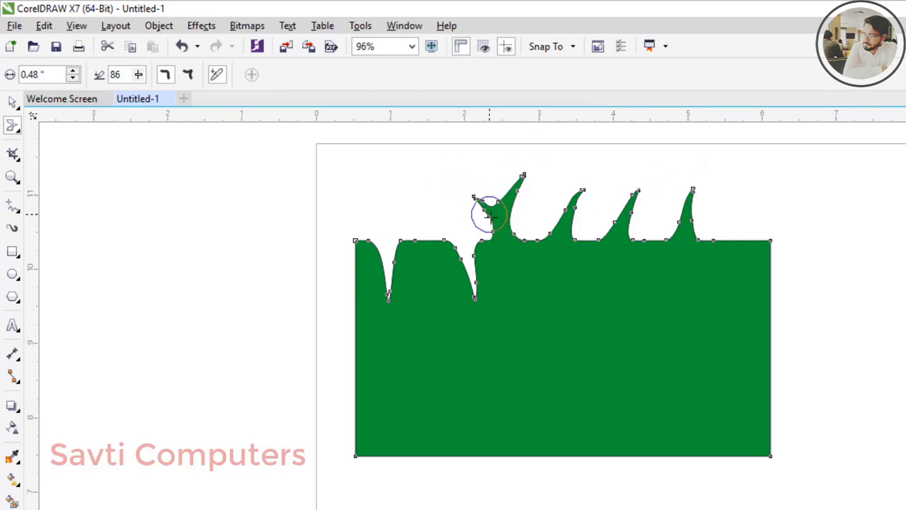
drag(493, 219, 411, 208)
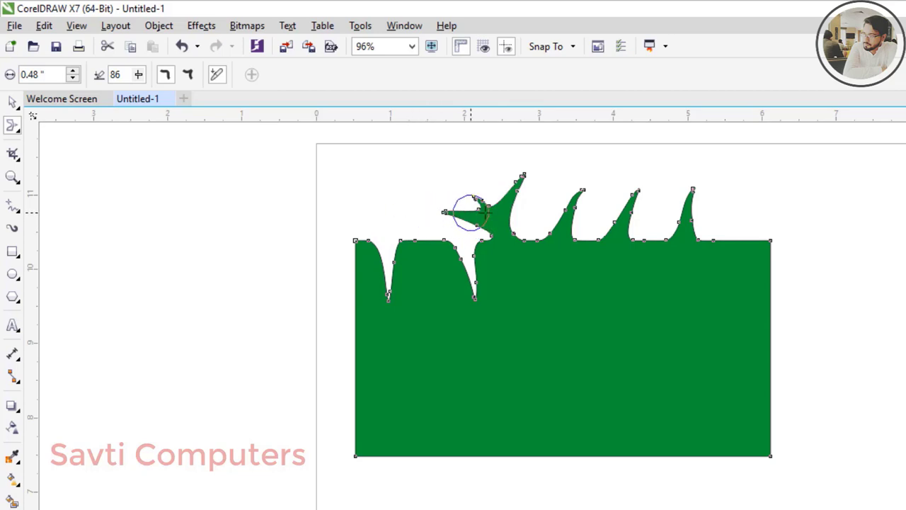
drag(499, 203, 502, 154)
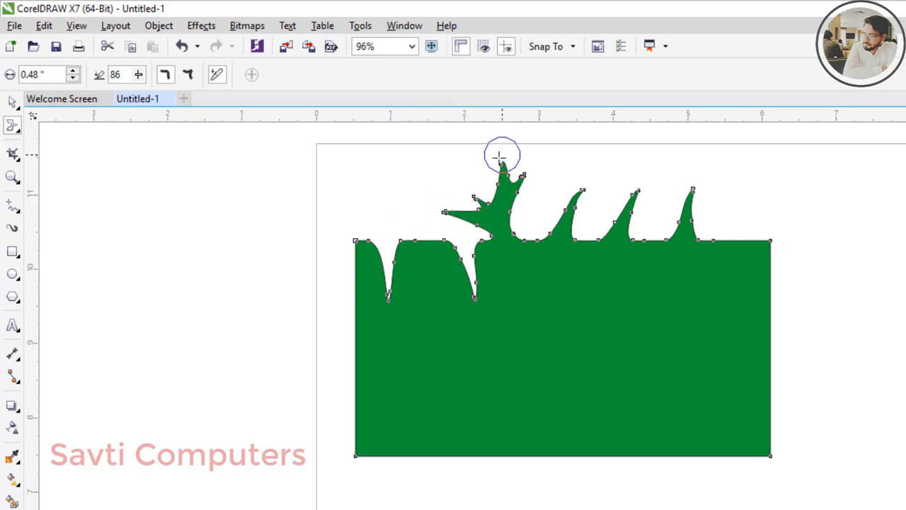
drag(476, 211, 415, 172)
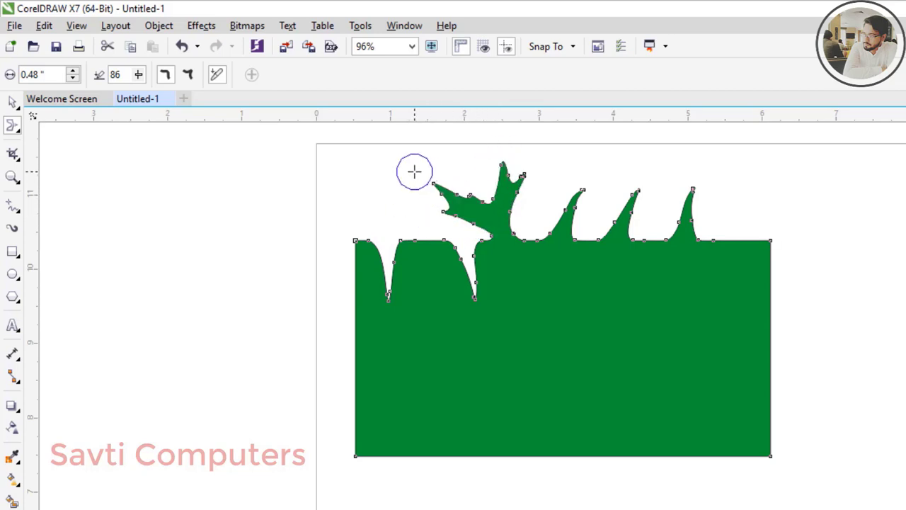
mouse_move(489, 205)
mouse_down()
mouse_move(485, 182)
mouse_move(459, 148)
mouse_up()
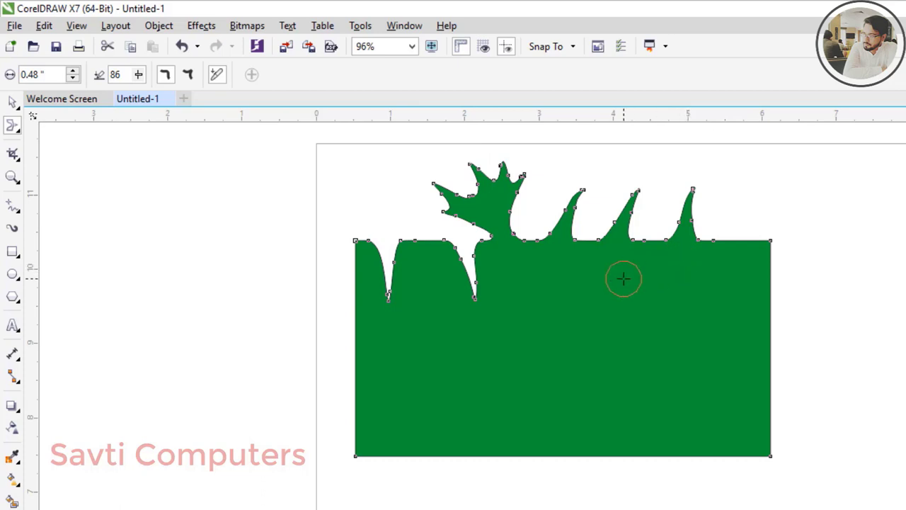
- Smear one spike downward out of the bottom edge's left part and one notch upward into the edge beside it
drag(435, 415, 394, 504)
mouse_move(509, 466)
mouse_down()
mouse_move(548, 375)
mouse_move(582, 354)
mouse_up()
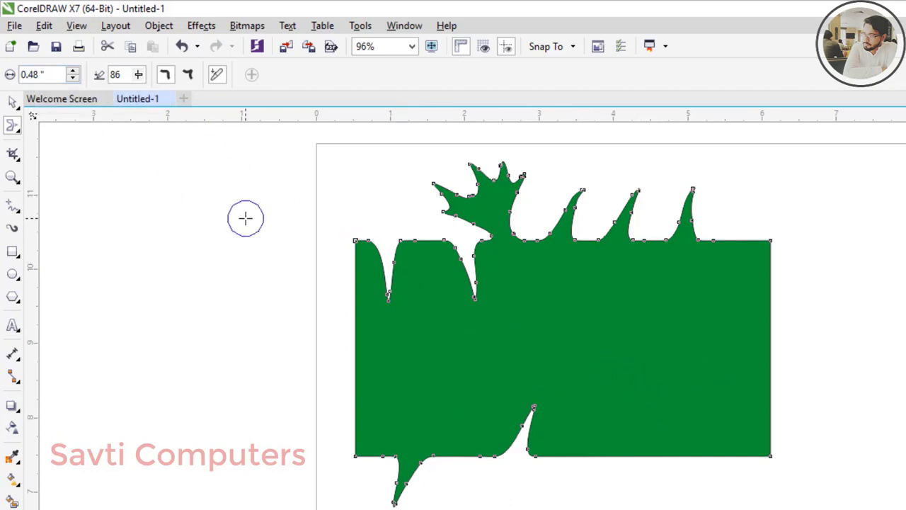
- Set the Smear nib size to 1.0 inch, then smear a large curved spike out of the right edge and a deep notch into it below
click(73, 71)
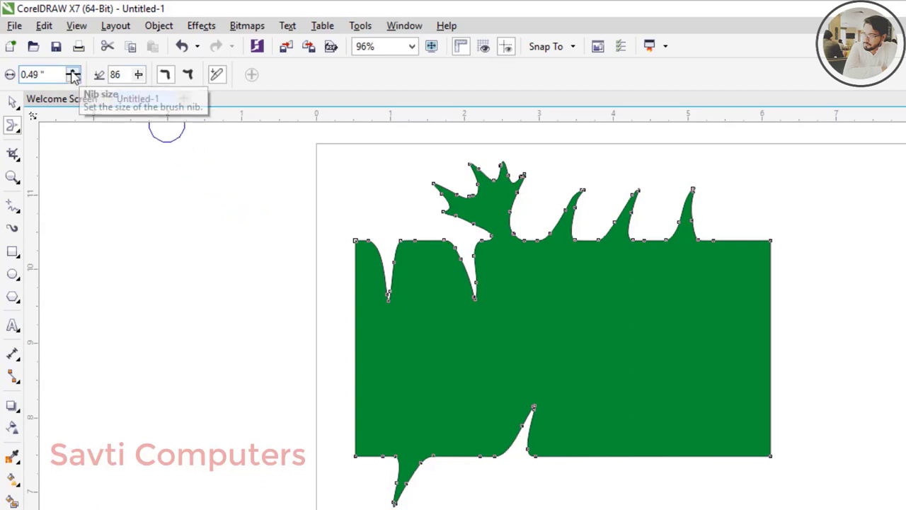
click(73, 71)
click(73, 71)
click(73, 71)
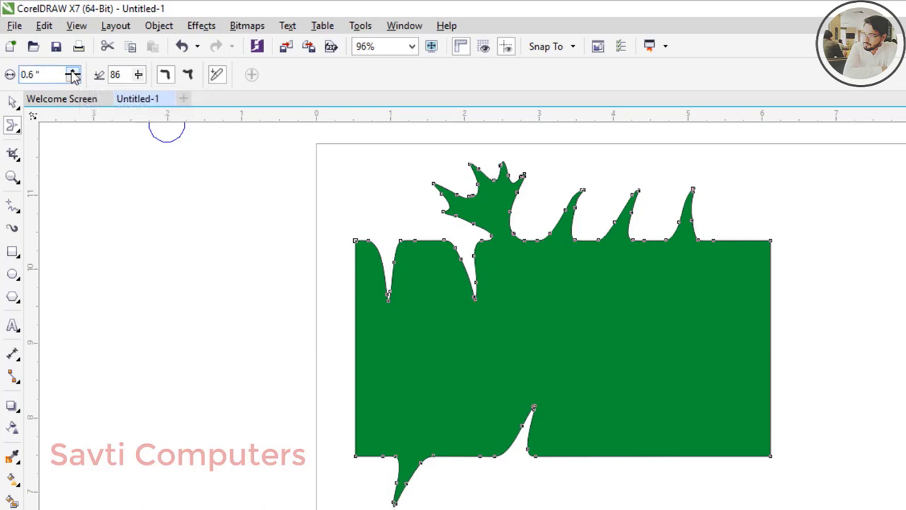
click(73, 71)
click(73, 71)
double_click(31, 75)
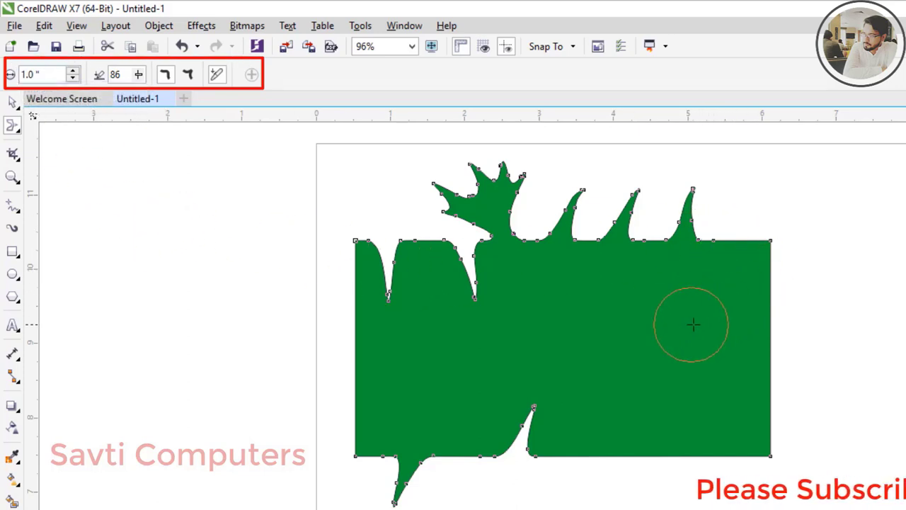
mouse_move(692, 325)
mouse_down()
mouse_move(779, 288)
mouse_move(851, 280)
mouse_move(865, 313)
mouse_up()
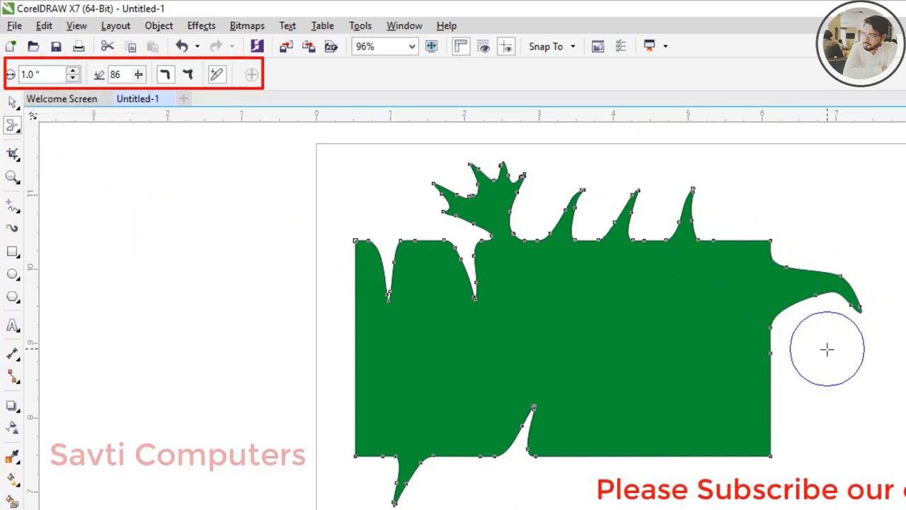
mouse_move(827, 349)
mouse_down()
mouse_move(702, 343)
mouse_move(657, 371)
mouse_up()
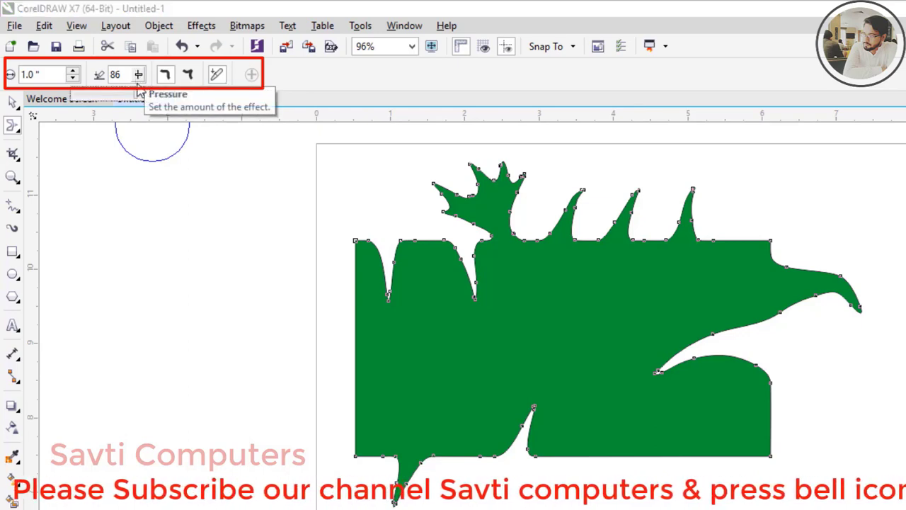
- Set the Smear pressure to 16 and smear the left edge slightly outward and inward to form gentle waves
drag(136, 92, 86, 100)
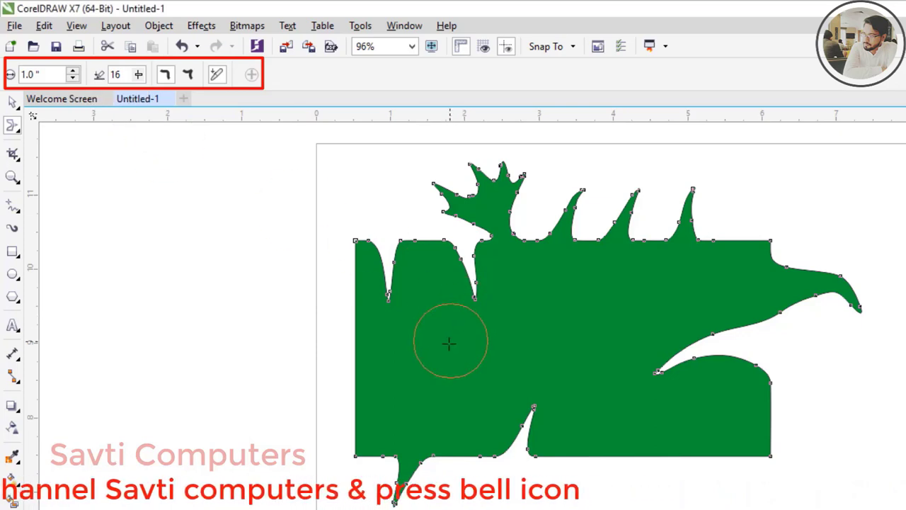
mouse_move(449, 343)
mouse_down()
mouse_move(435, 354)
mouse_move(380, 330)
mouse_move(300, 332)
mouse_up()
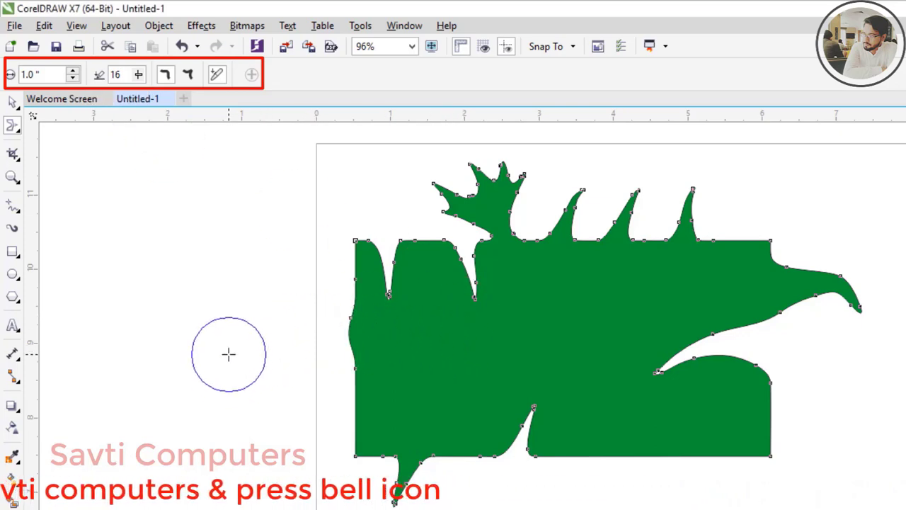
drag(314, 391, 322, 391)
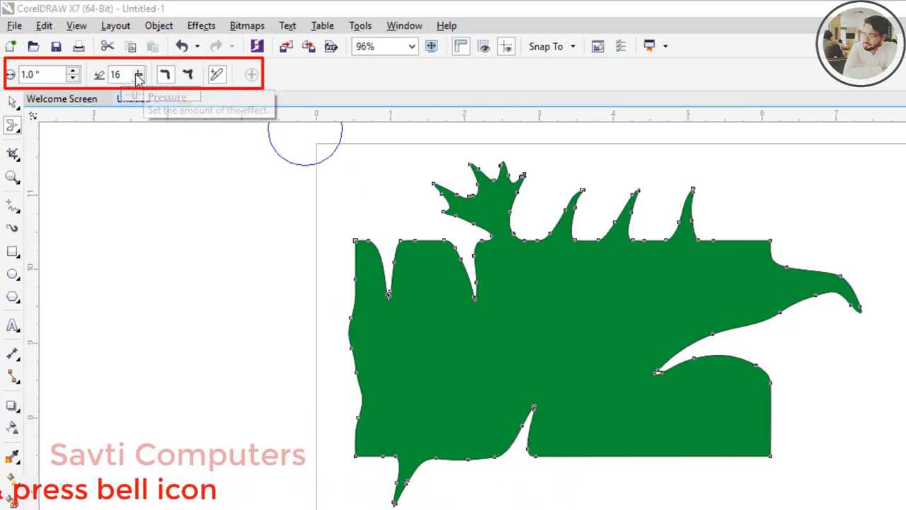
- Set the Smear pressure to 91, then smear a long spike downward out of the bottom edge and a second curved spike below the right-hand one
mouse_move(139, 75)
mouse_down()
mouse_move(194, 97)
mouse_move(194, 107)
mouse_up()
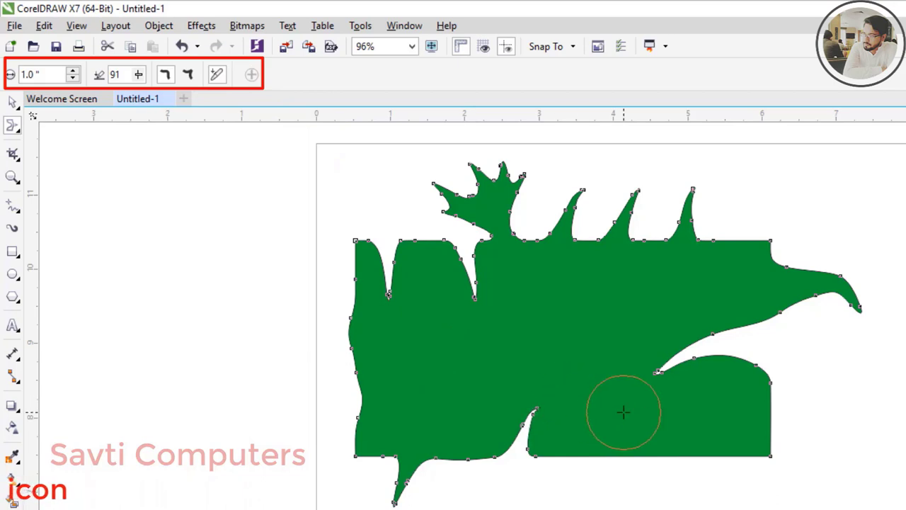
drag(623, 412, 597, 509)
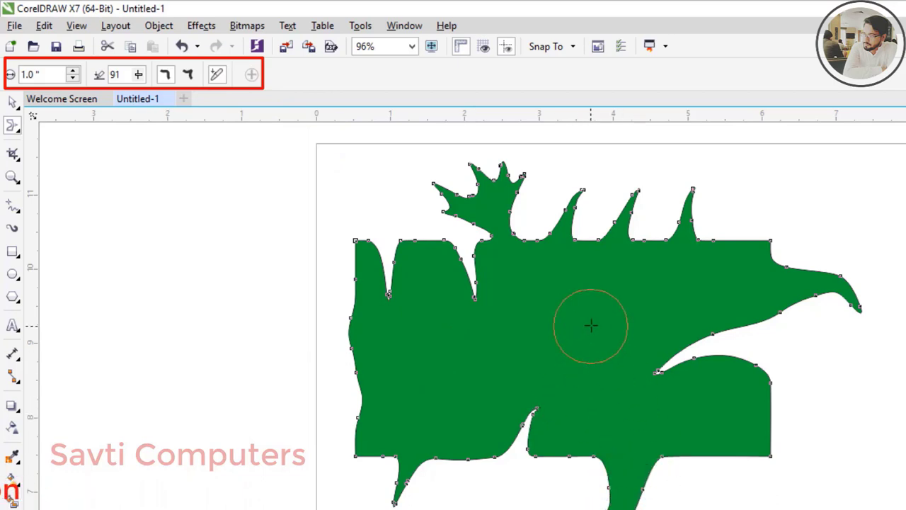
mouse_move(807, 330)
mouse_down()
mouse_move(900, 392)
mouse_move(901, 432)
mouse_up()
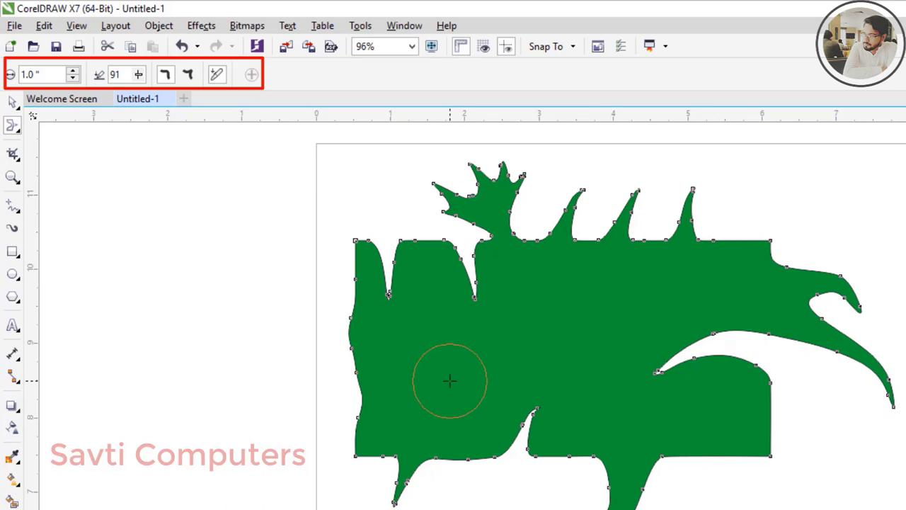
- Smear a notch into the left edge with pointy smear, then a longer notch above it with smooth smear
click(188, 77)
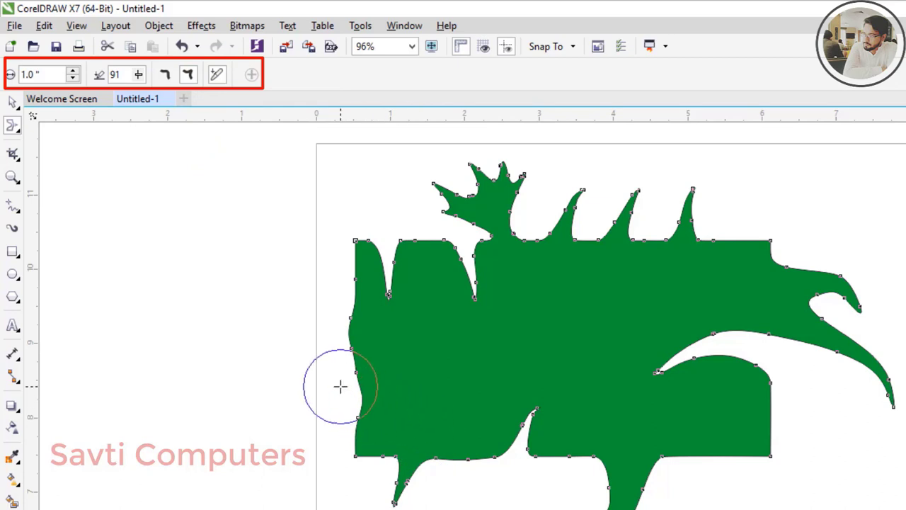
drag(339, 385, 407, 385)
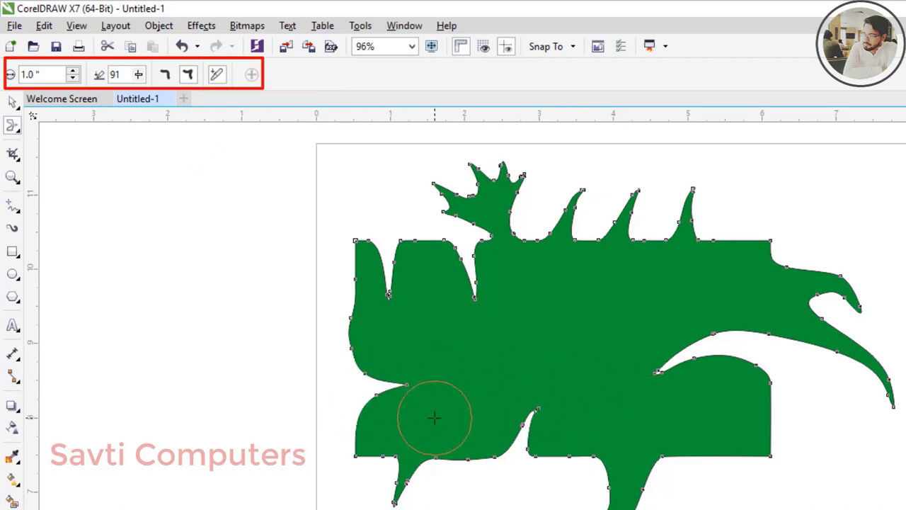
click(165, 77)
drag(340, 337, 509, 370)
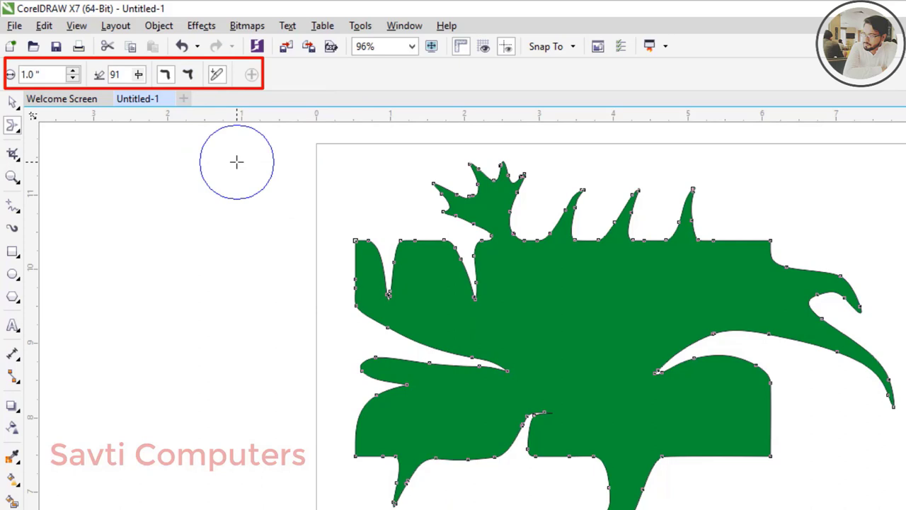
- Undo all the Smear distortions back to the plain green rectangle
key(ctrl+z)
key(ctrl+z)
key(ctrl+z)
key(ctrl+z)
key(ctrl+z)
key(ctrl+z)
key(ctrl+z)
key(ctrl+z)
key(ctrl+z)
key(ctrl+z)
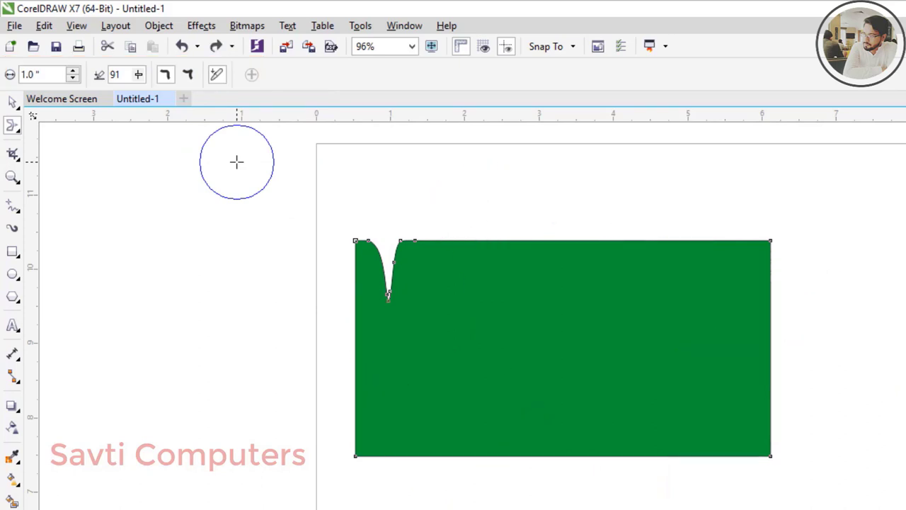
key(ctrl+z)
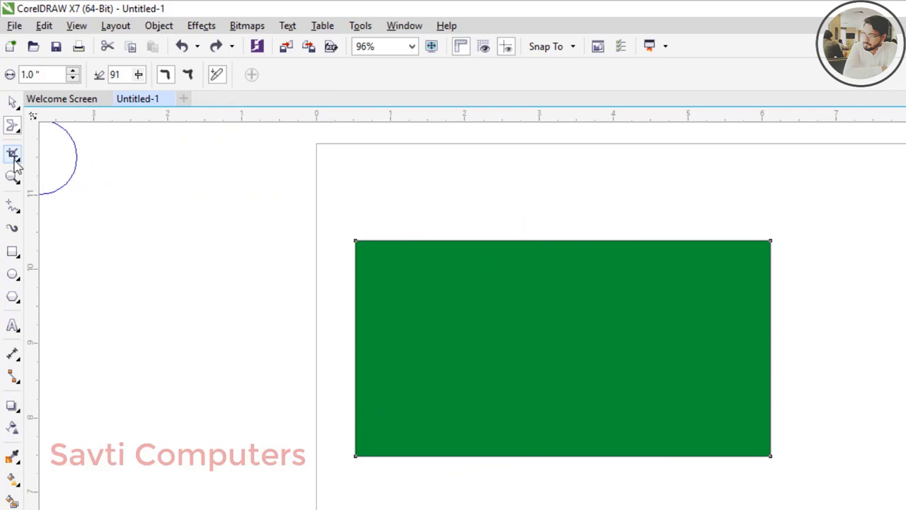
- Use the Twirl tool to make two adjacent clockwise curls at the left part of the rectangle's top edge
click(17, 129)
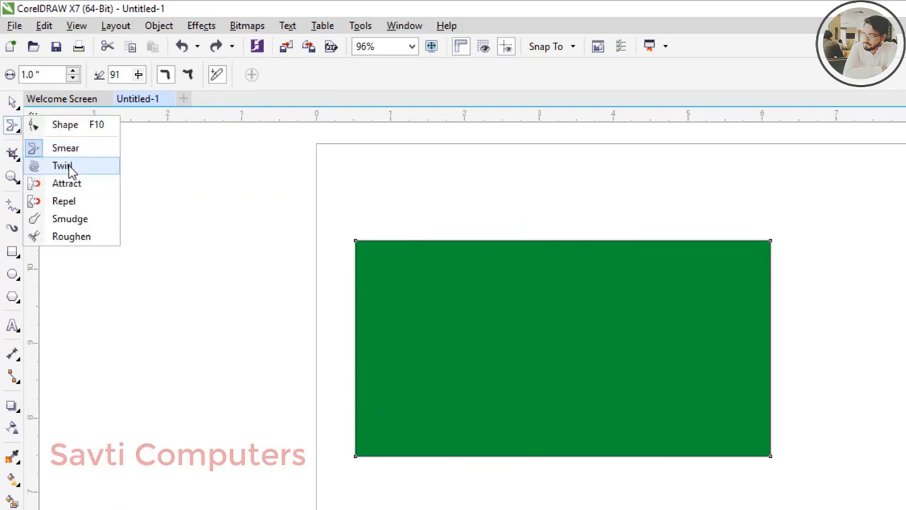
click(63, 166)
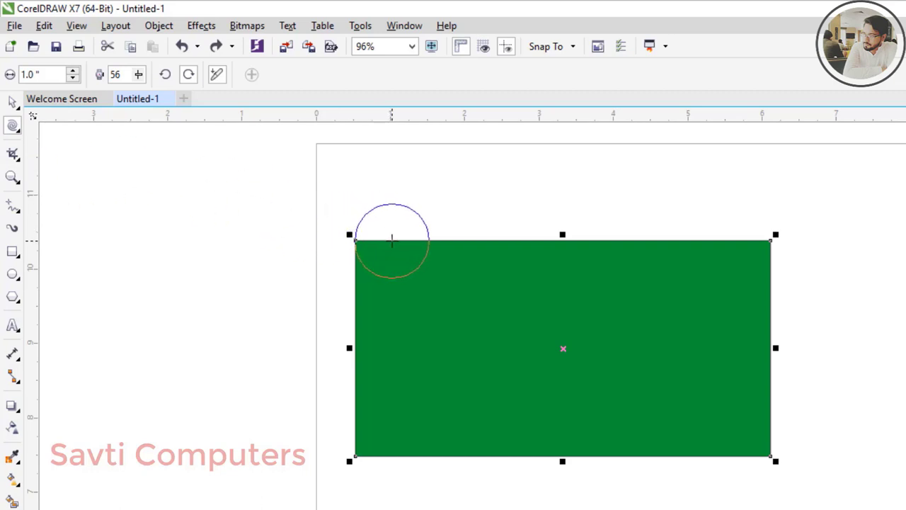
drag(392, 241, 392, 241)
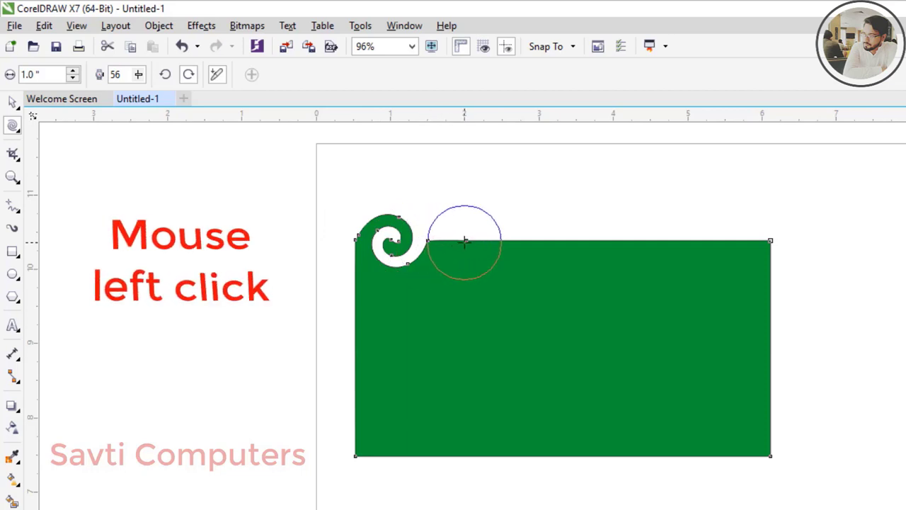
drag(463, 243, 464, 243)
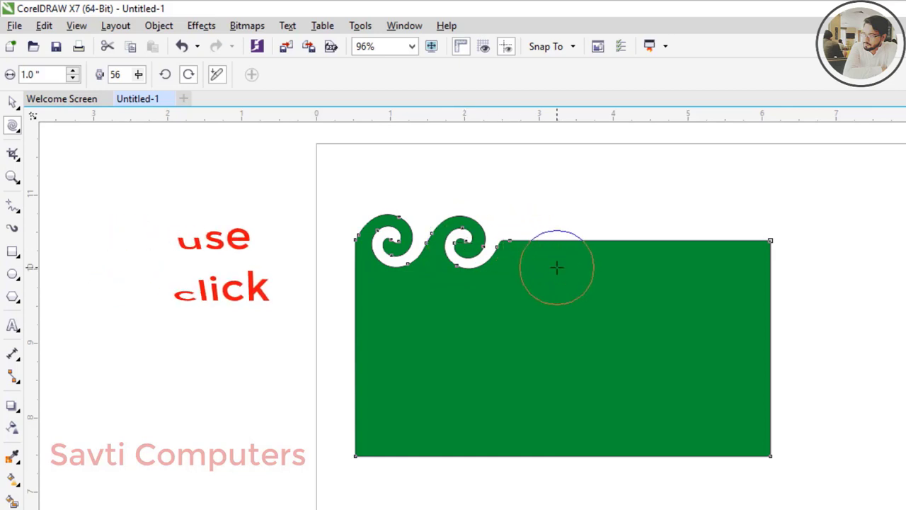
- Set the Twirl nib size to 0.83 inch, then add one counterclockwise and one clockwise curl along the top edge beside the first two
click(72, 78)
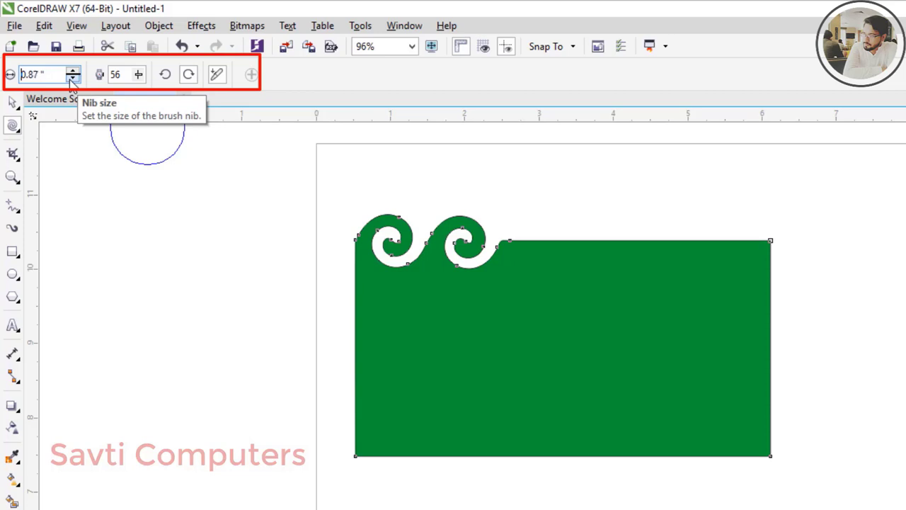
click(72, 78)
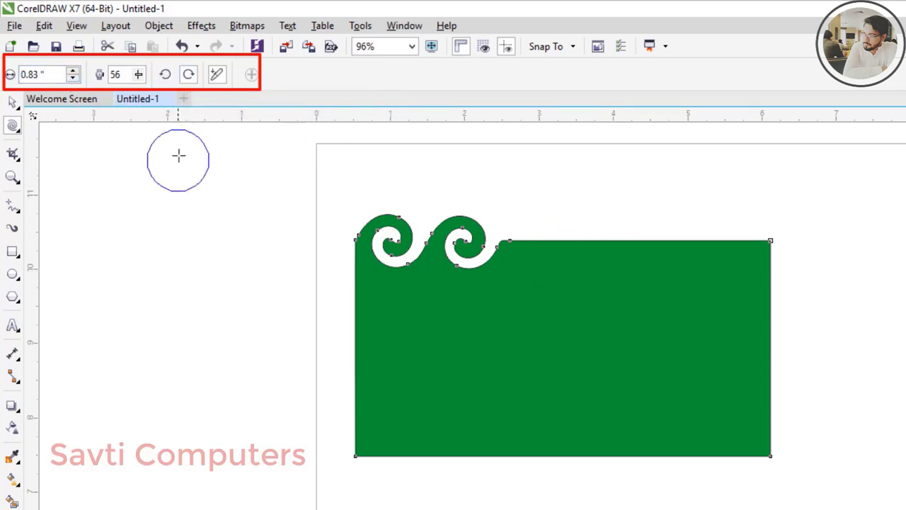
click(166, 76)
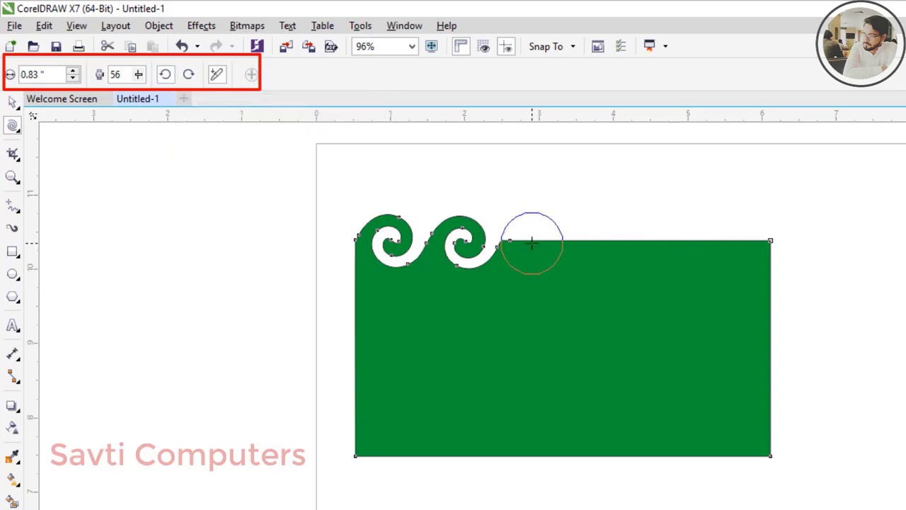
drag(532, 243, 532, 243)
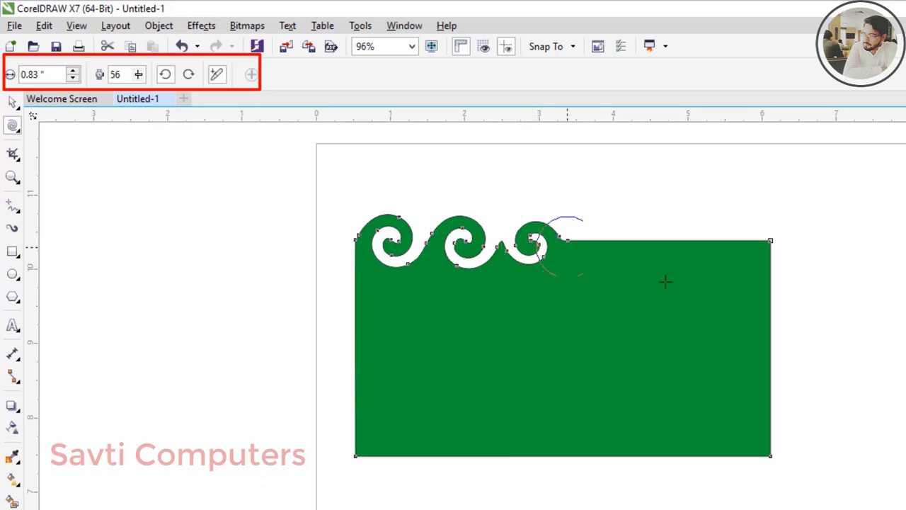
click(189, 75)
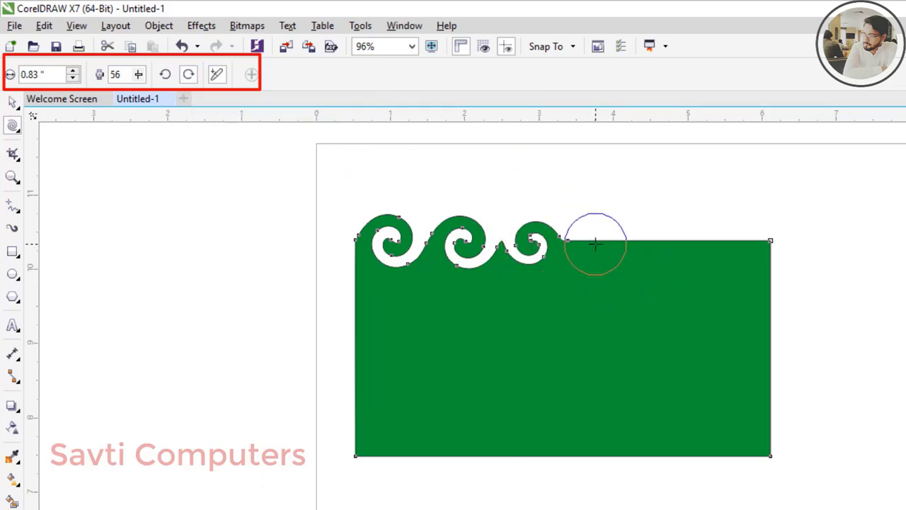
drag(594, 244, 595, 245)
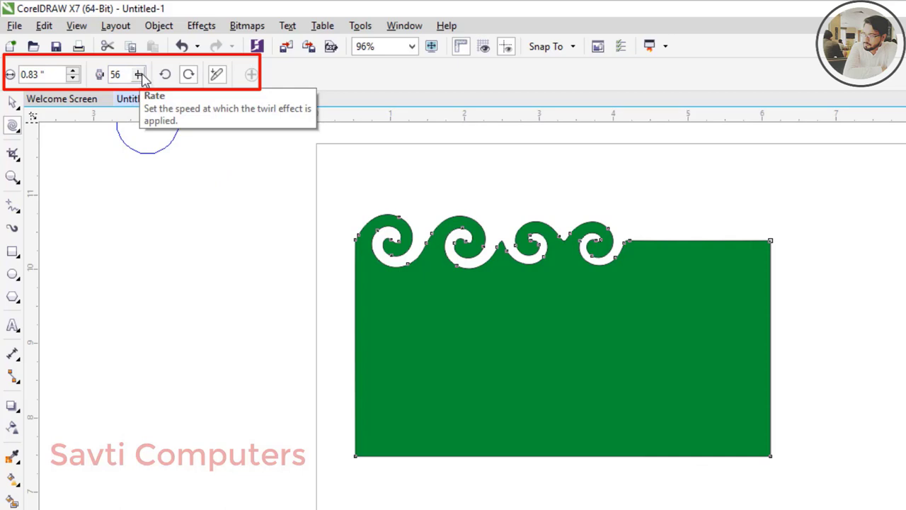
- Twirl a curl on the right part of the top edge at rate 86, and another near the corner at rate 6
drag(142, 95, 170, 105)
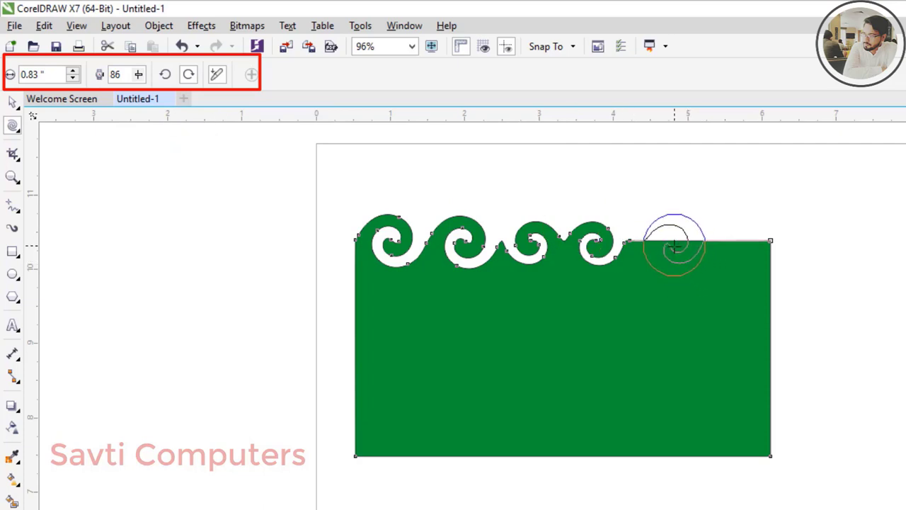
drag(674, 246, 674, 246)
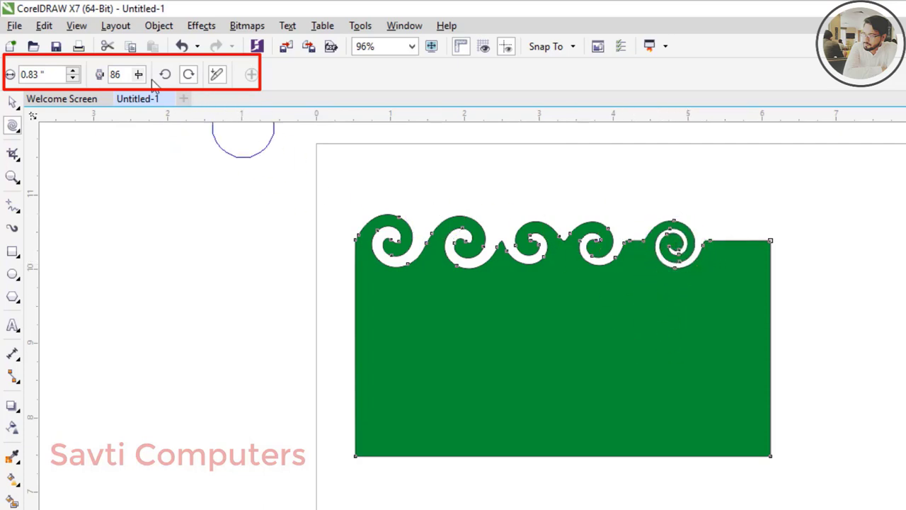
drag(128, 98, 84, 100)
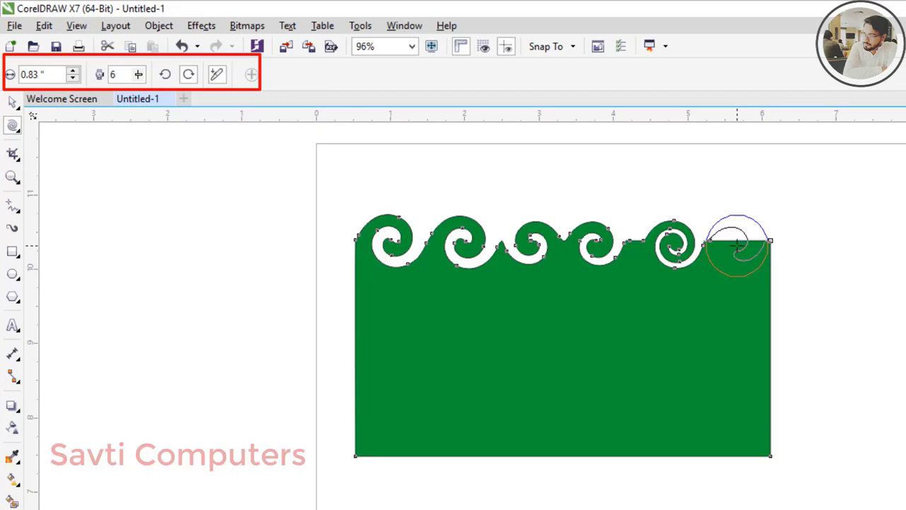
drag(736, 244, 737, 245)
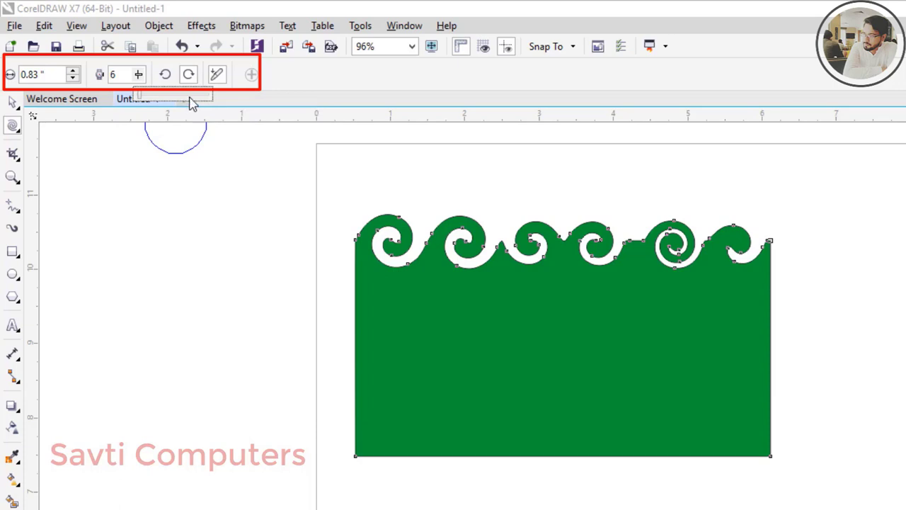
- Set the Twirl rate to 76 and the nib size to 0.9 inch
drag(191, 99, 187, 97)
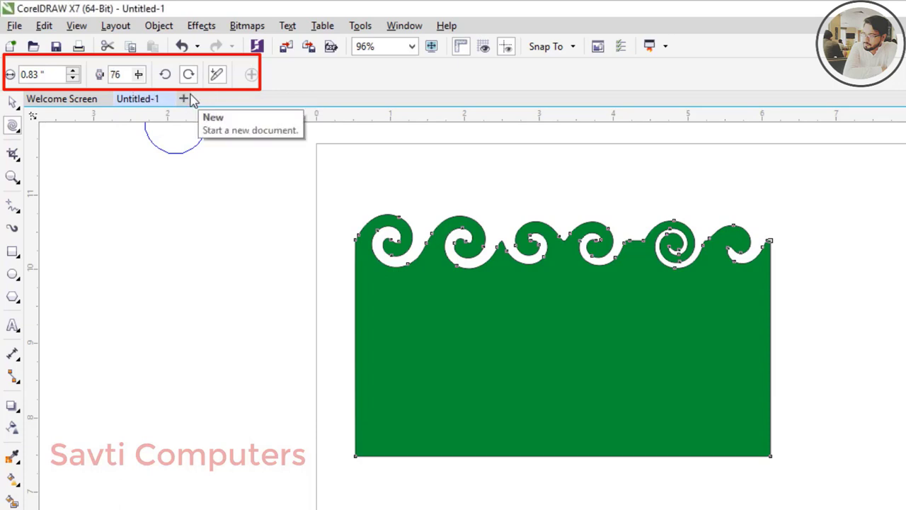
click(75, 72)
click(76, 71)
click(75, 72)
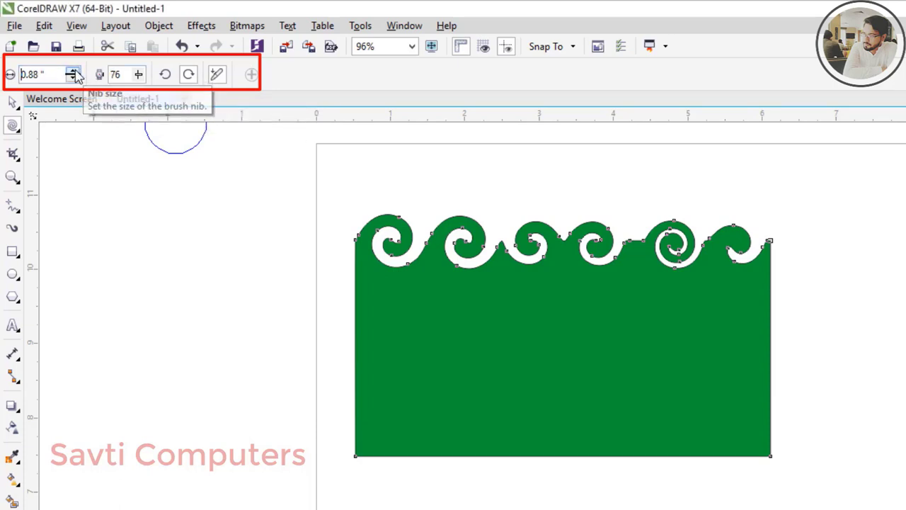
click(72, 72)
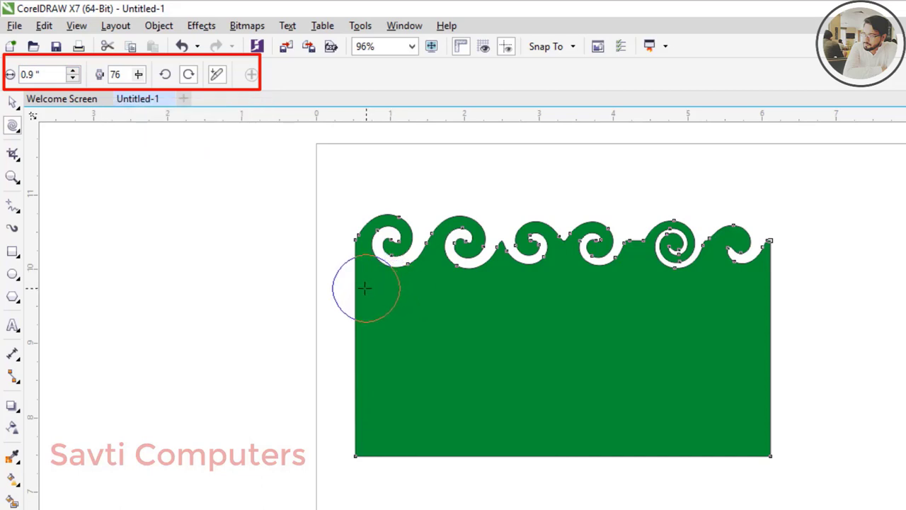
- Twirl a clockwise curl on the upper left edge and a counterclockwise curl directly below it
drag(359, 289, 361, 303)
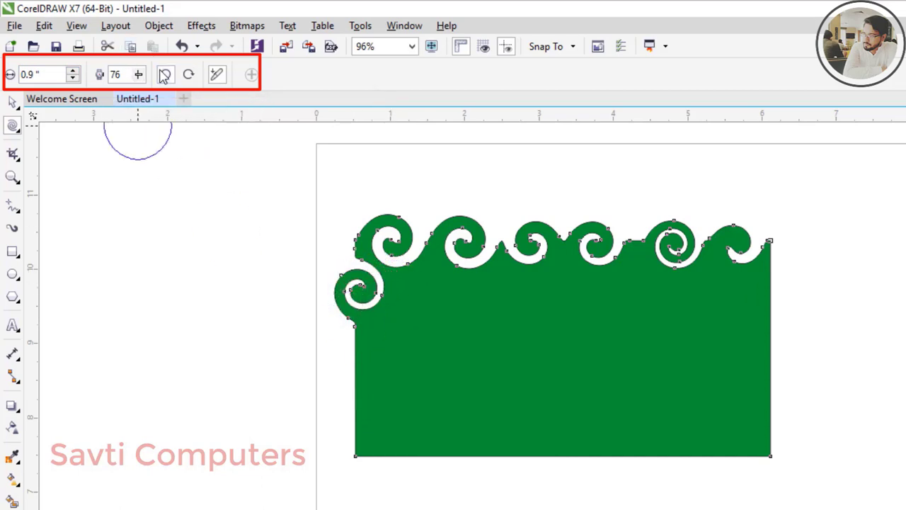
click(165, 75)
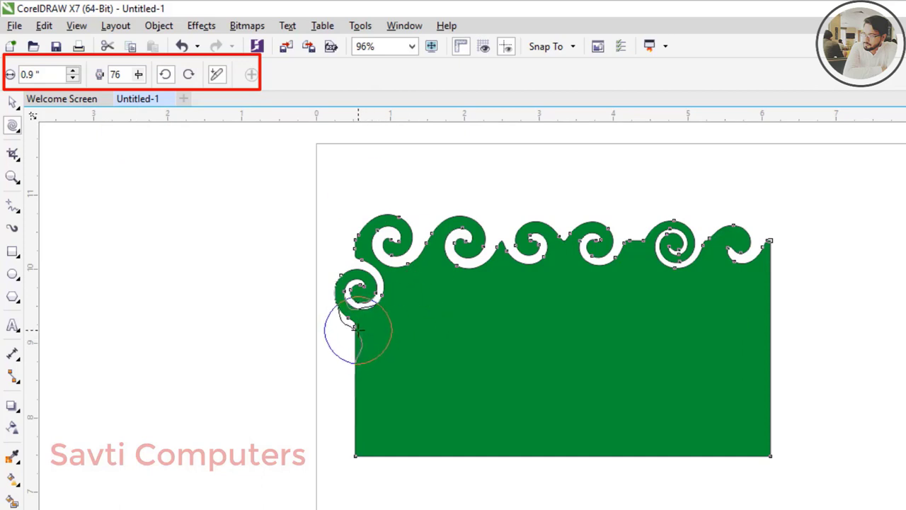
drag(358, 329, 357, 330)
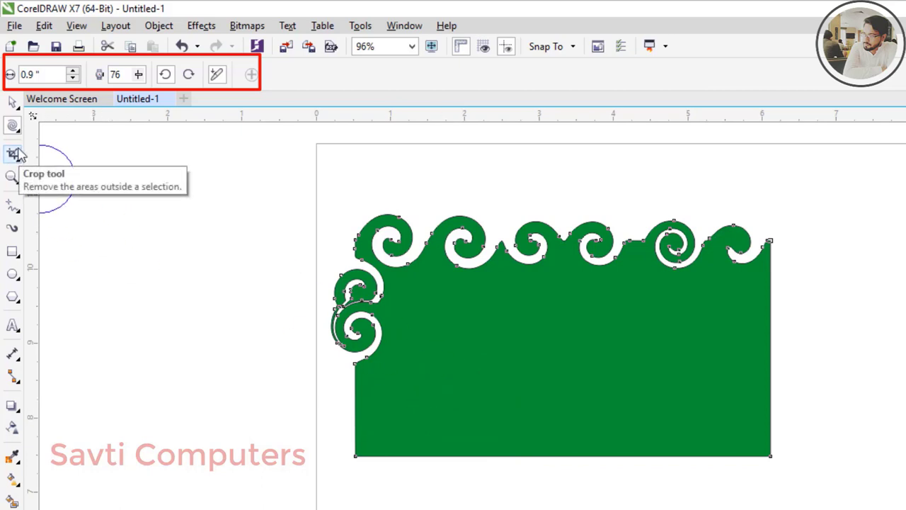
- Undo all the Twirl curls back to the plain green rectangle
click(13, 126)
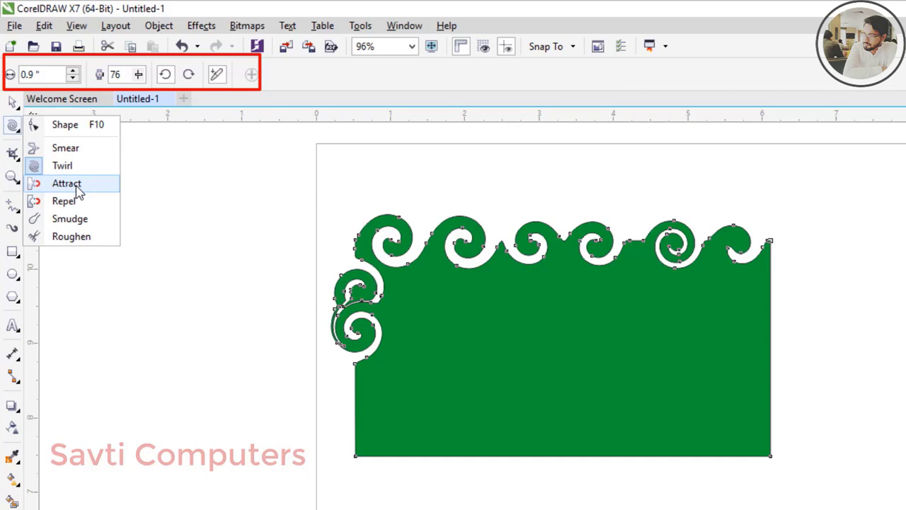
click(279, 301)
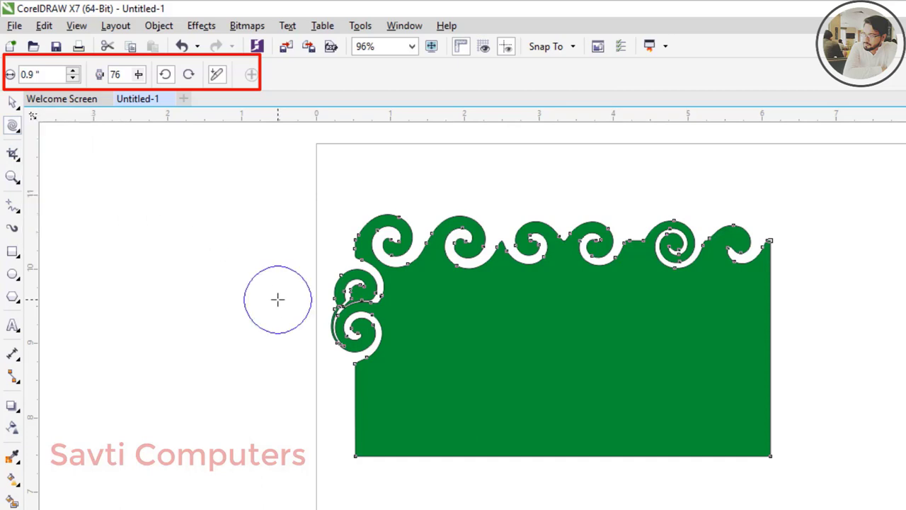
key(ctrl+z)
key(ctrl+z)
key(ctrl+z)
key(ctrl+z)
key(ctrl+z)
key(ctrl+z)
key(ctrl+z)
key(ctrl+z)
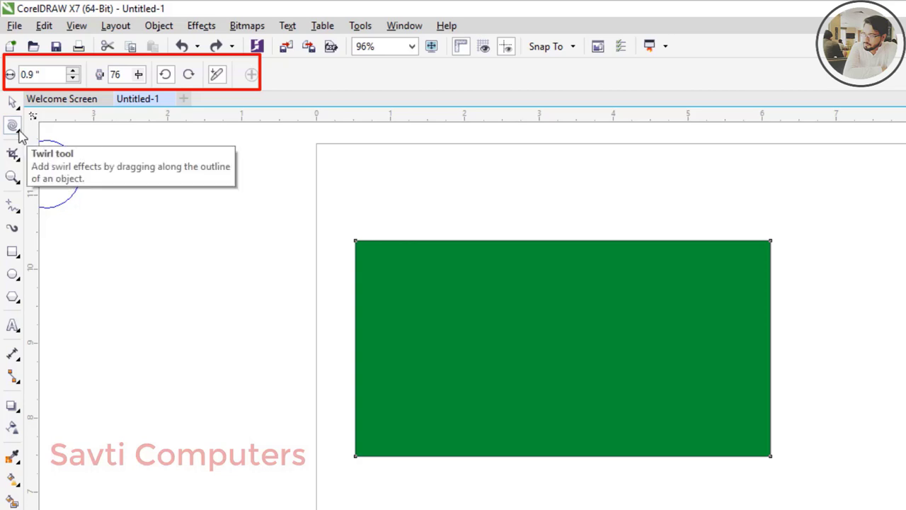
- Use the Attract tool to pull a curved spike upward out of the top edge and a narrow notch down into the edge beside it
click(17, 133)
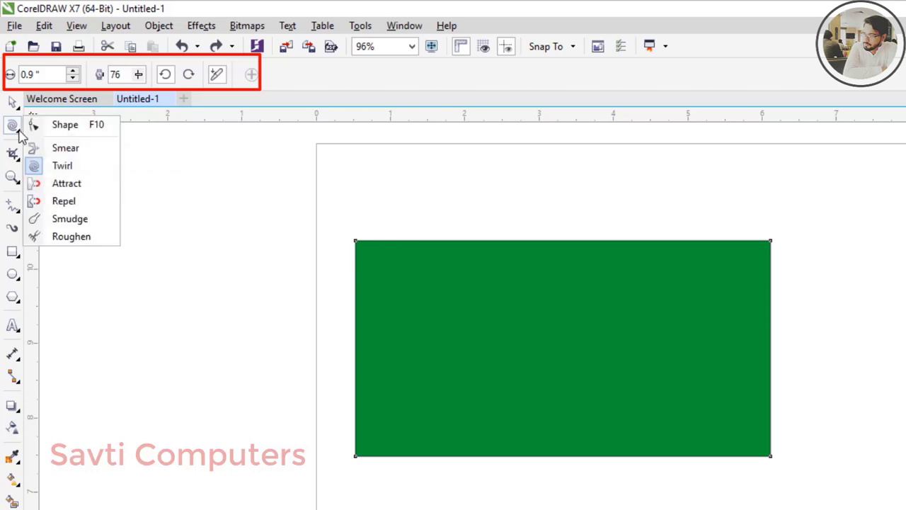
click(76, 191)
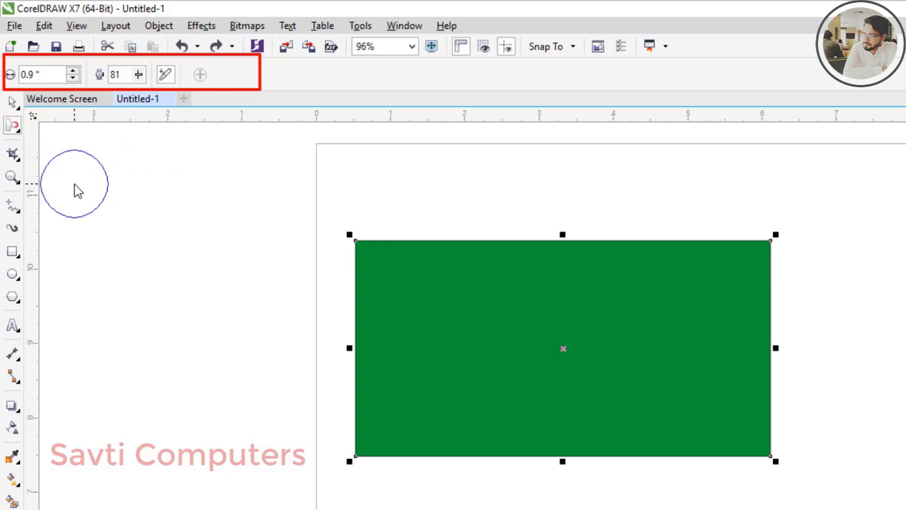
mouse_move(429, 290)
mouse_down()
mouse_move(444, 210)
mouse_move(471, 160)
mouse_up()
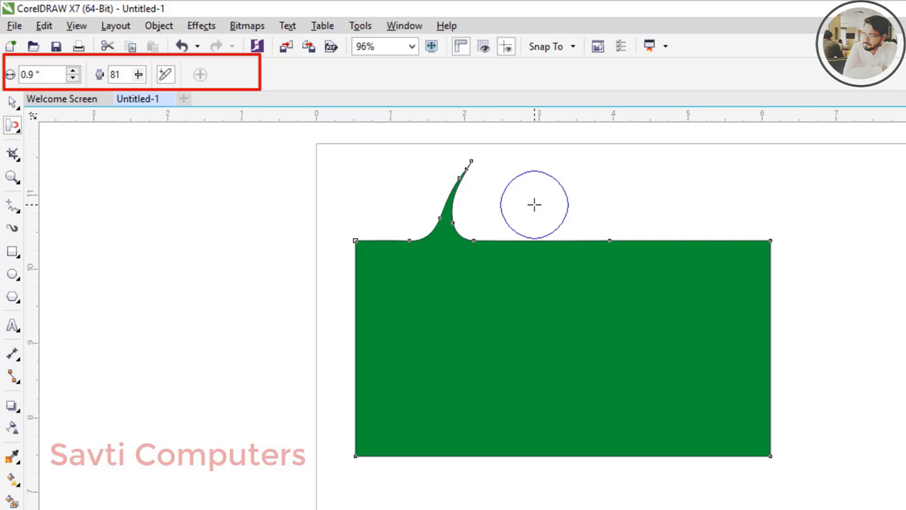
mouse_move(534, 204)
mouse_down()
mouse_move(537, 265)
mouse_move(517, 358)
mouse_up()
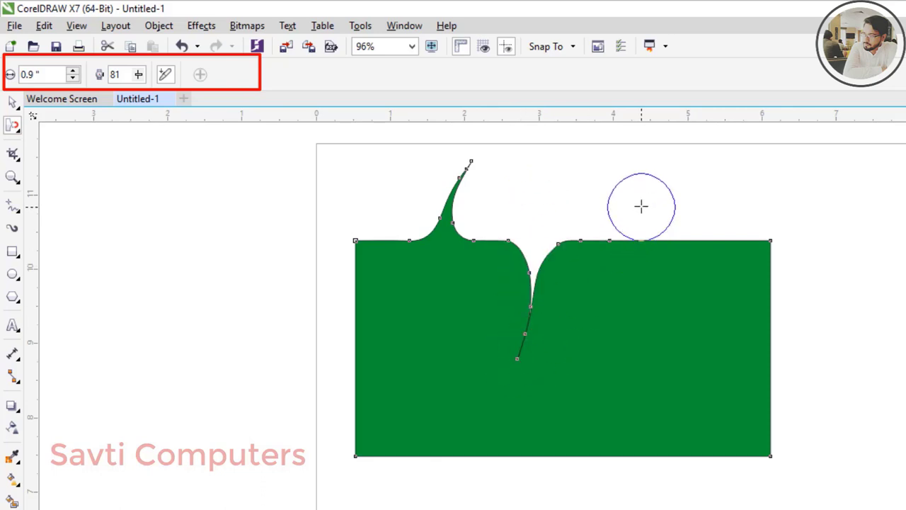
- Attract shallow dents into the top edge beside the narrow notch, the middle of the left edge, and the bottom edge
drag(641, 206, 630, 283)
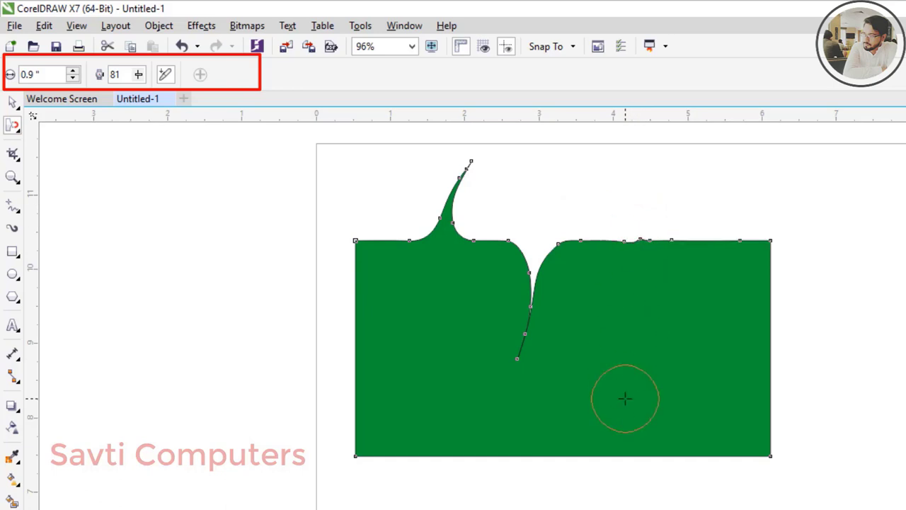
drag(324, 354, 341, 357)
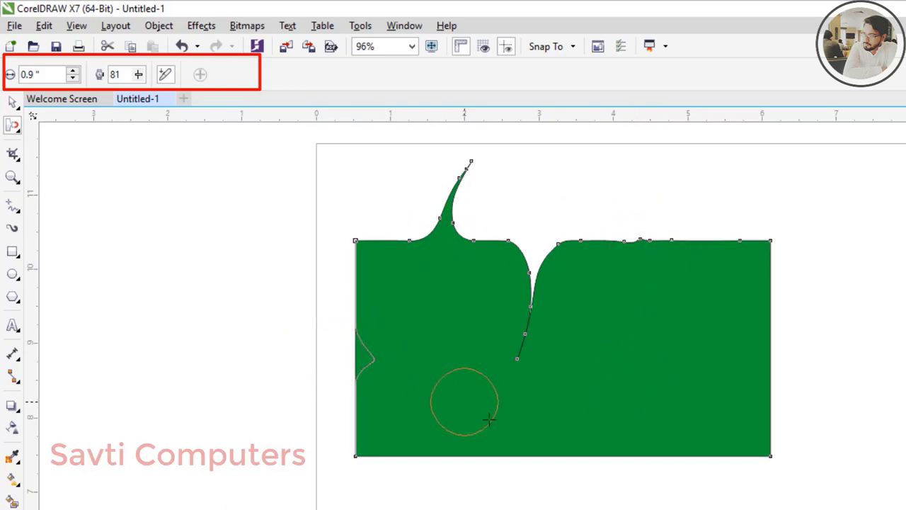
drag(490, 419, 495, 426)
drag(552, 486, 543, 465)
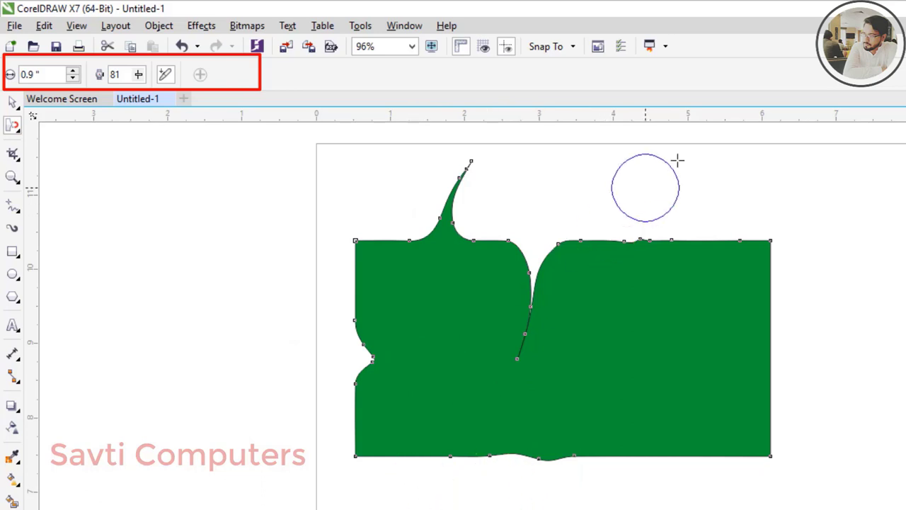
- Attract slanted notches into the top edge near its right end and the upper left edge, and pull the upper-left corner outward
drag(645, 207, 639, 244)
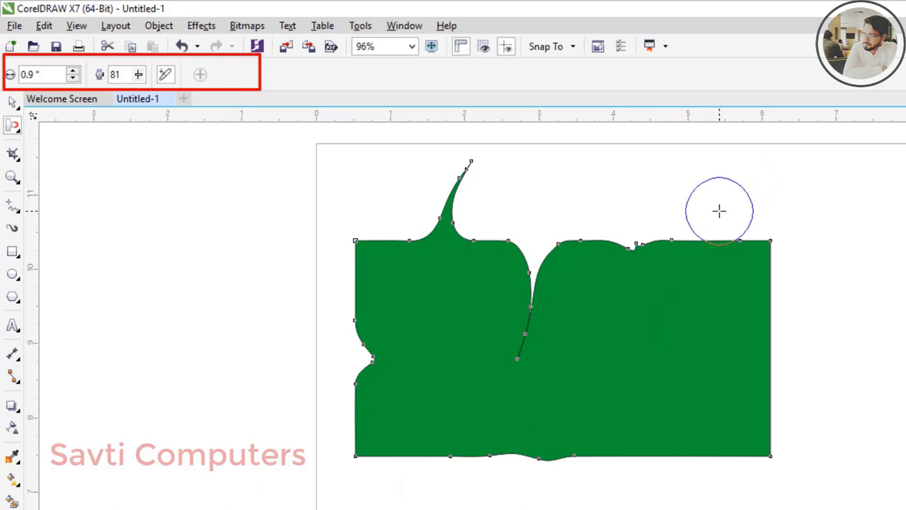
mouse_move(718, 209)
mouse_down()
mouse_move(678, 303)
mouse_move(656, 306)
mouse_up()
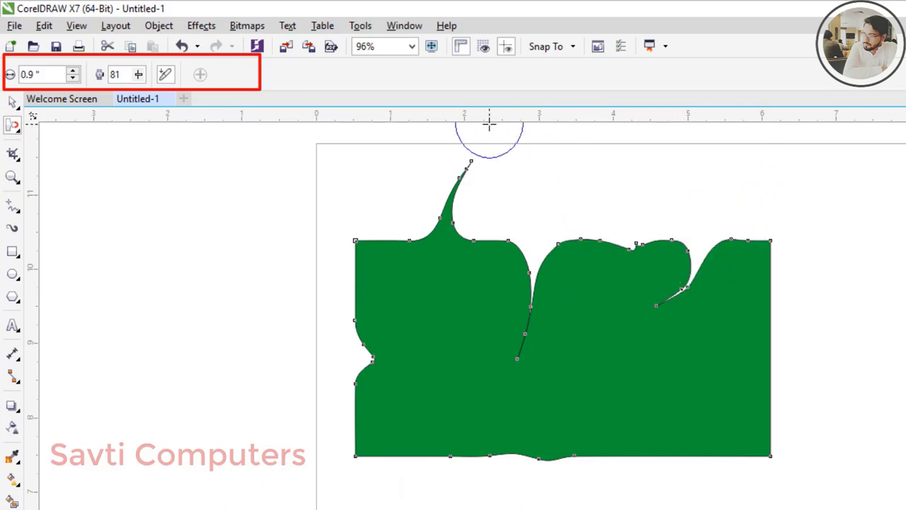
mouse_move(381, 226)
mouse_down()
mouse_move(380, 234)
mouse_move(361, 205)
mouse_up()
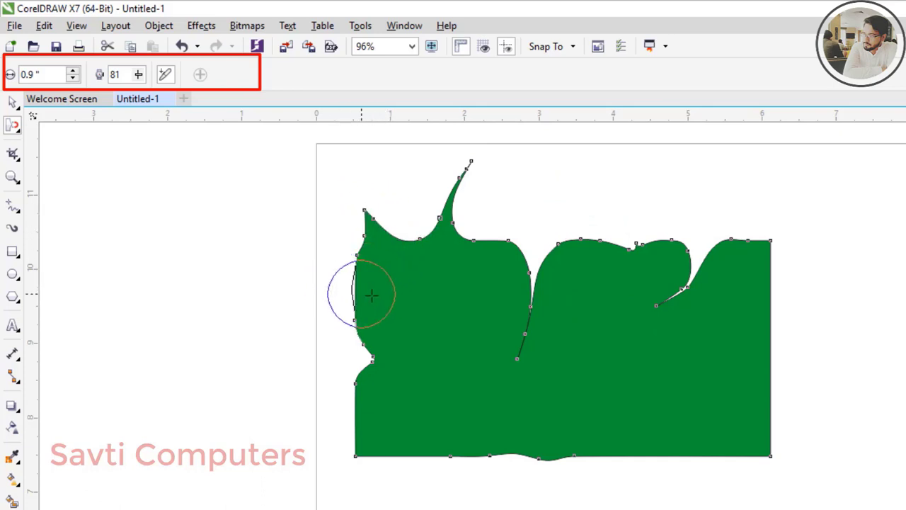
drag(361, 293, 436, 330)
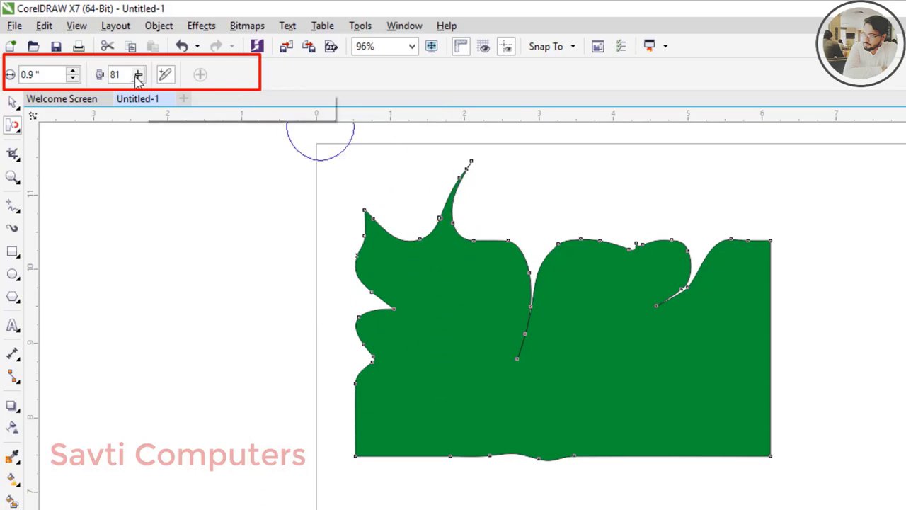
- Lower the Attract rate to 36, then dent the top edge between the two deep notches and pull a second spike up beside the first
drag(134, 98, 101, 105)
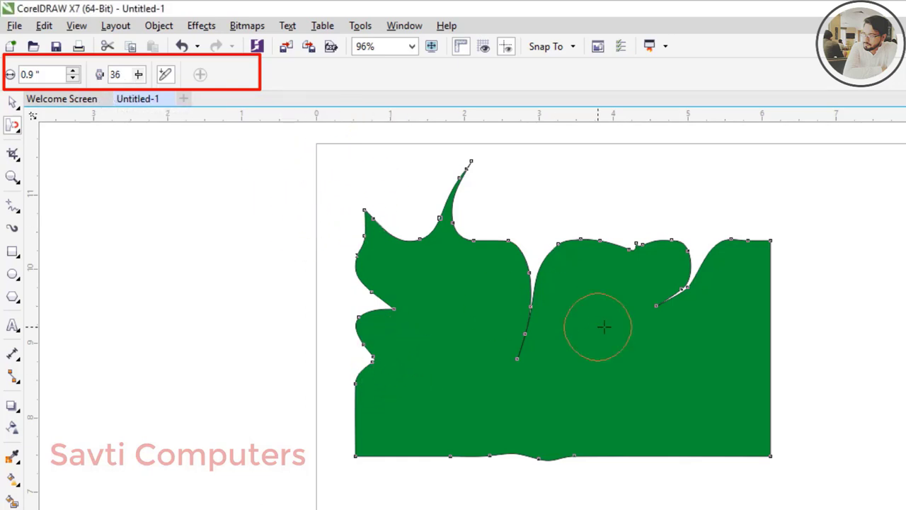
click(599, 215)
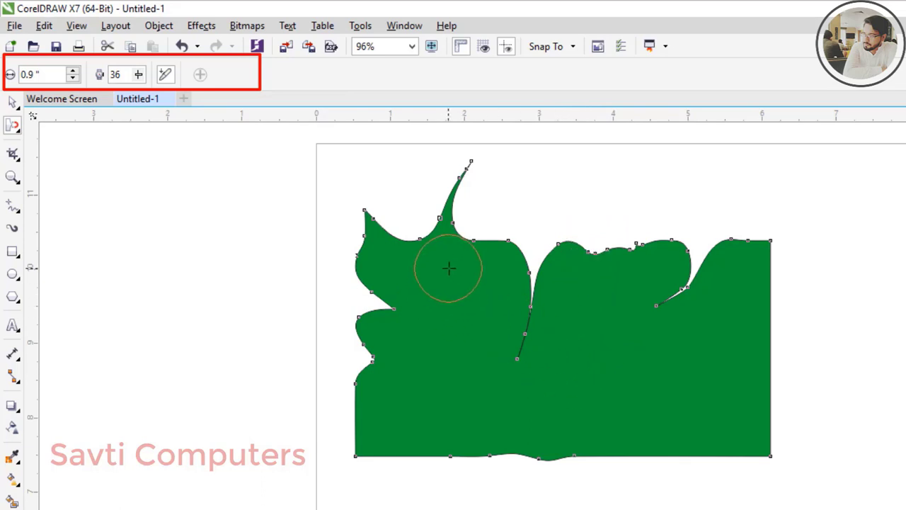
drag(470, 280, 512, 179)
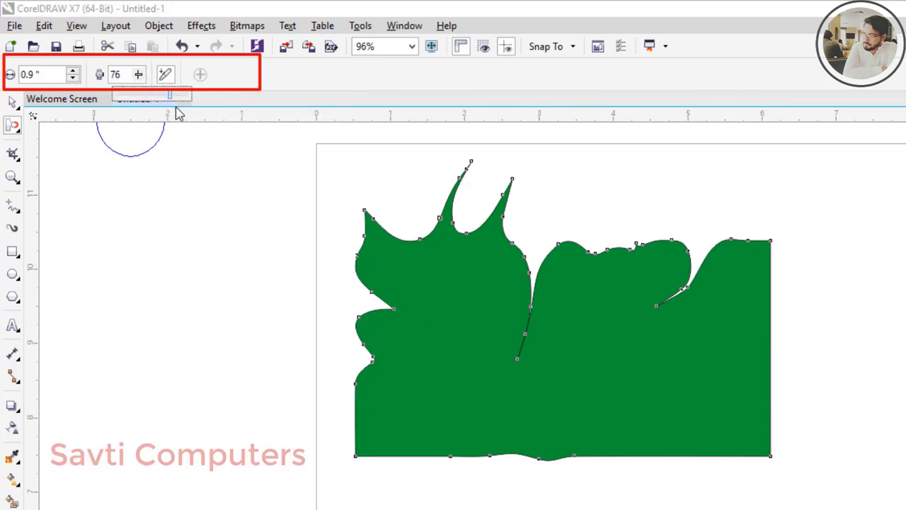
- Set the Attract rate to 86 and the nib size to 1.09 inch
drag(179, 114, 181, 113)
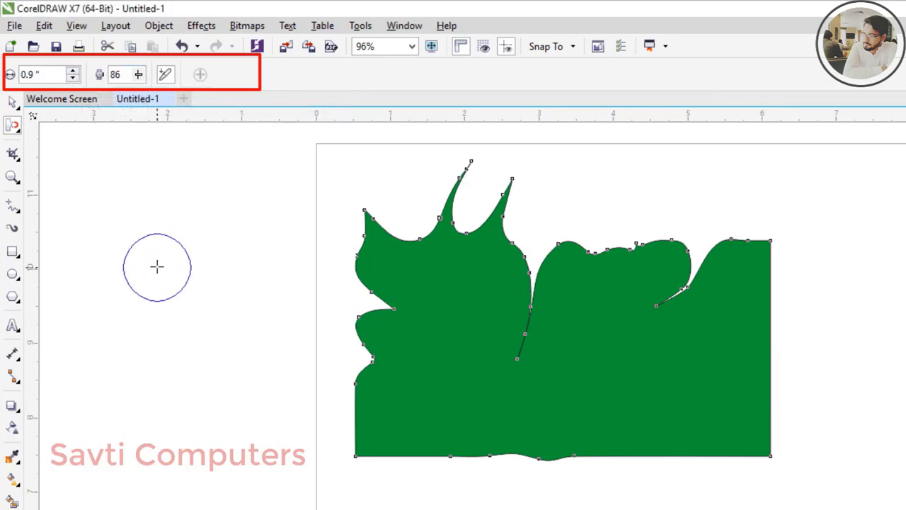
click(78, 71)
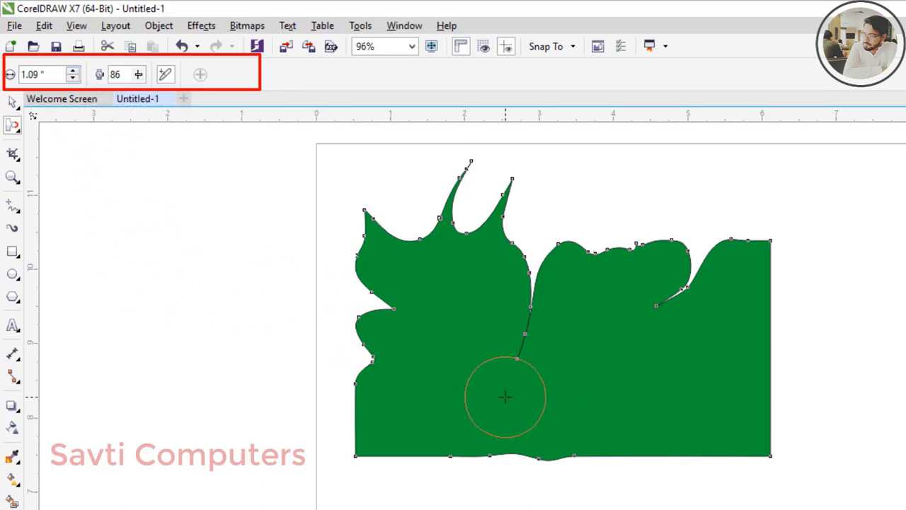
- Attract the lower-left corner outward, a long curved notch up from the bottom edge, and the right and upper-left edges with the larger nib
mouse_move(505, 396)
mouse_down()
mouse_move(458, 411)
mouse_move(380, 461)
mouse_move(356, 499)
mouse_move(364, 506)
mouse_up()
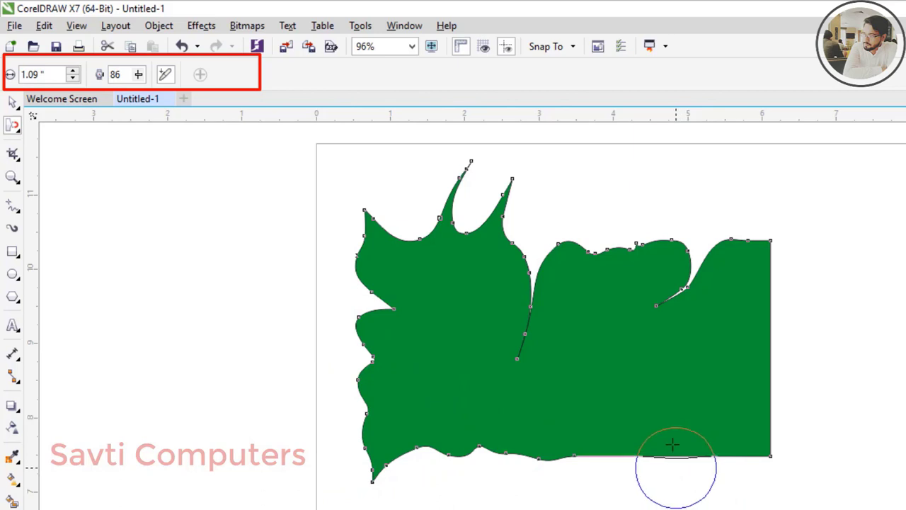
mouse_move(673, 445)
mouse_down()
mouse_move(660, 395)
mouse_move(642, 380)
mouse_move(582, 347)
mouse_move(551, 354)
mouse_up()
drag(845, 373, 701, 362)
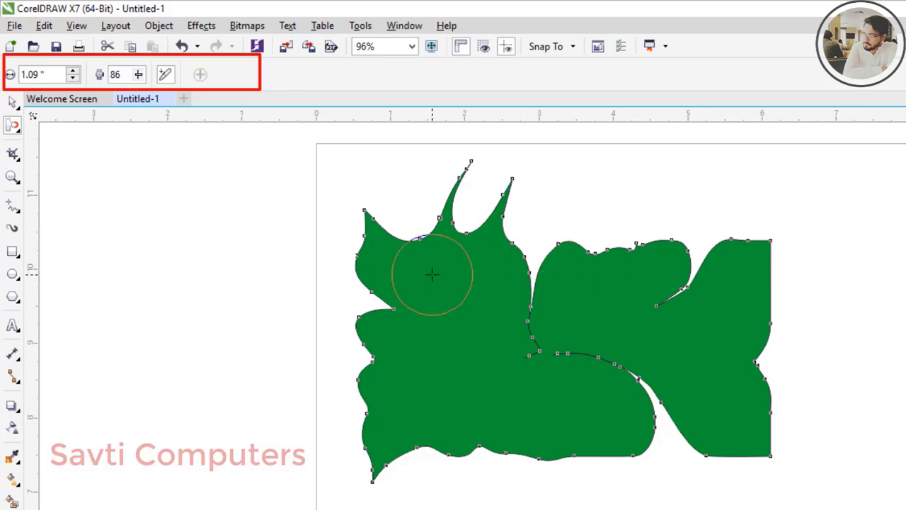
drag(432, 274, 386, 170)
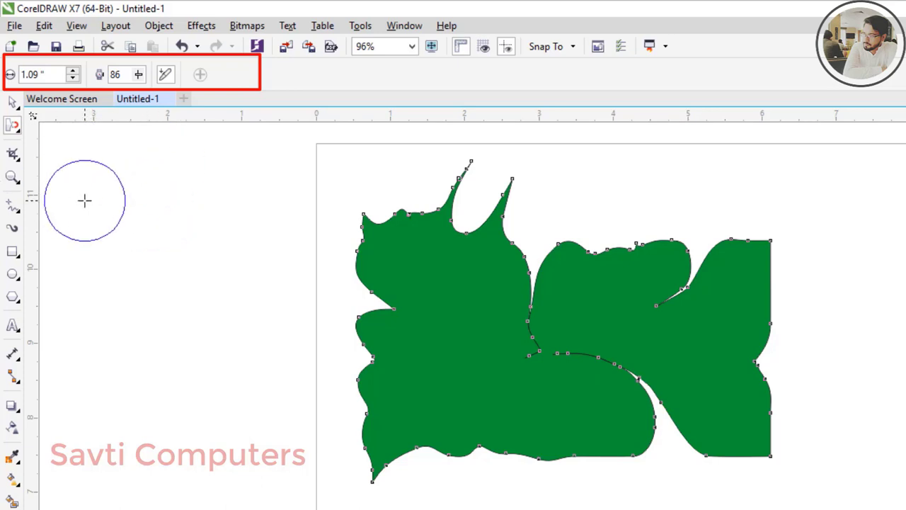
- Undo all the Attract distortions back to the plain green rectangle
key(ctrl+z)
key(ctrl+z)
key(ctrl+z)
key(ctrl+z)
key(ctrl+z)
key(ctrl+z)
key(ctrl+z)
key(ctrl+z)
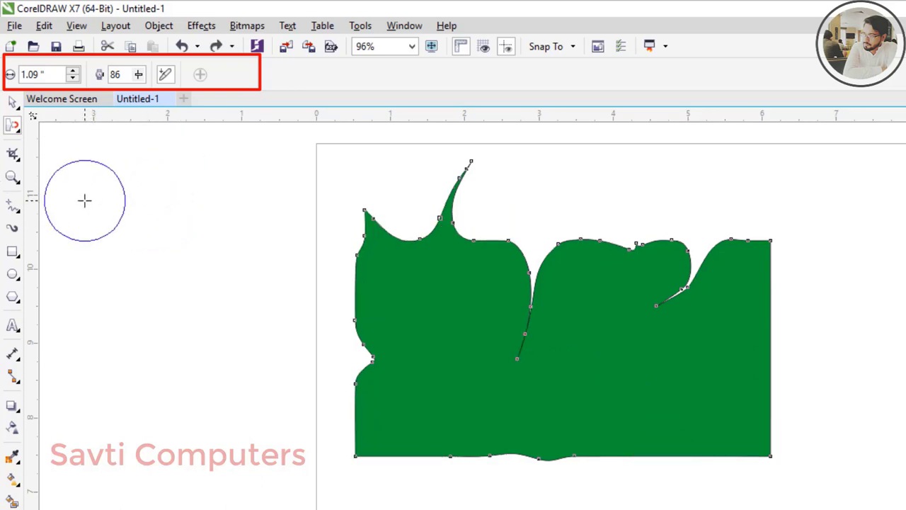
key(ctrl+z)
key(ctrl+z)
key(ctrl+z)
key(ctrl+z)
key(ctrl+z)
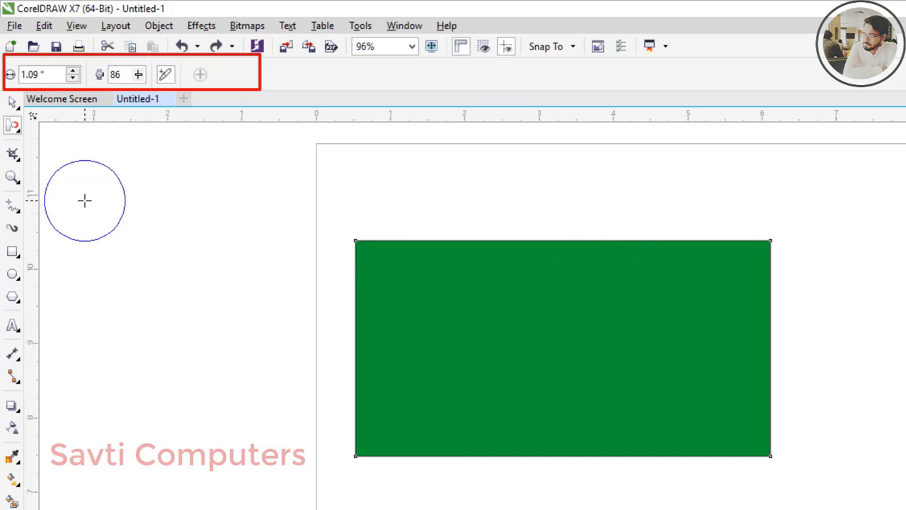
- Use the Repel tool along the top edge from left to right to form two round scoops, a bump, another scoop and another bump
click(18, 132)
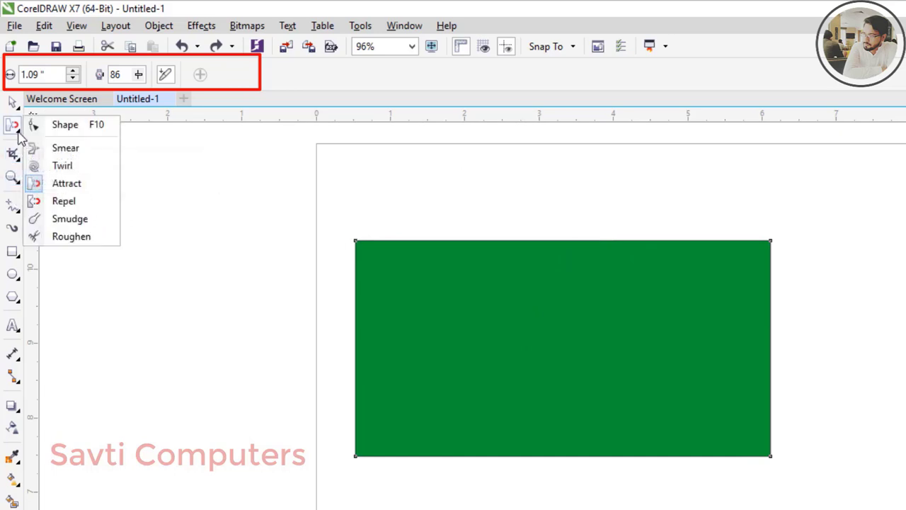
click(65, 202)
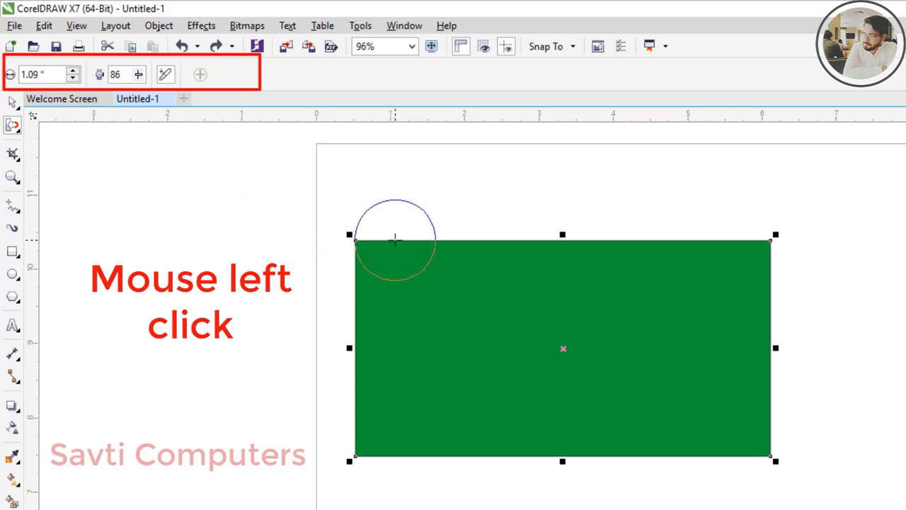
click(395, 239)
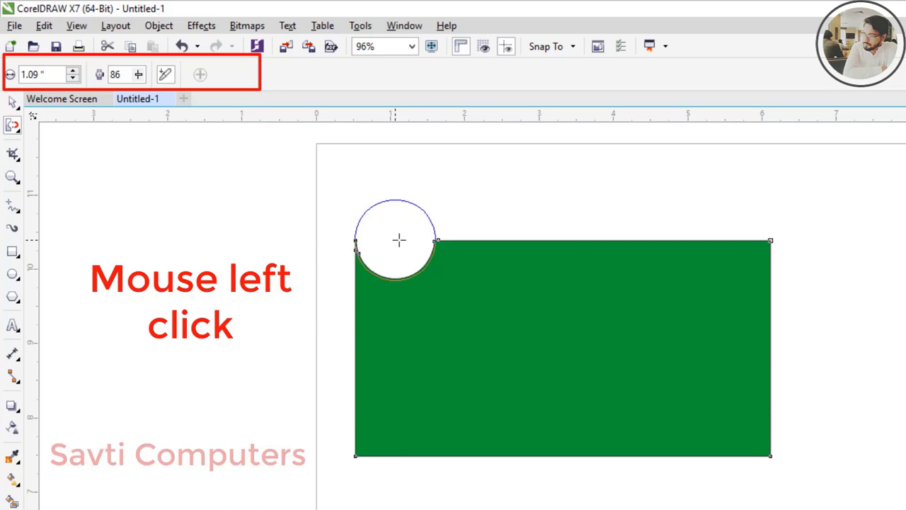
click(474, 237)
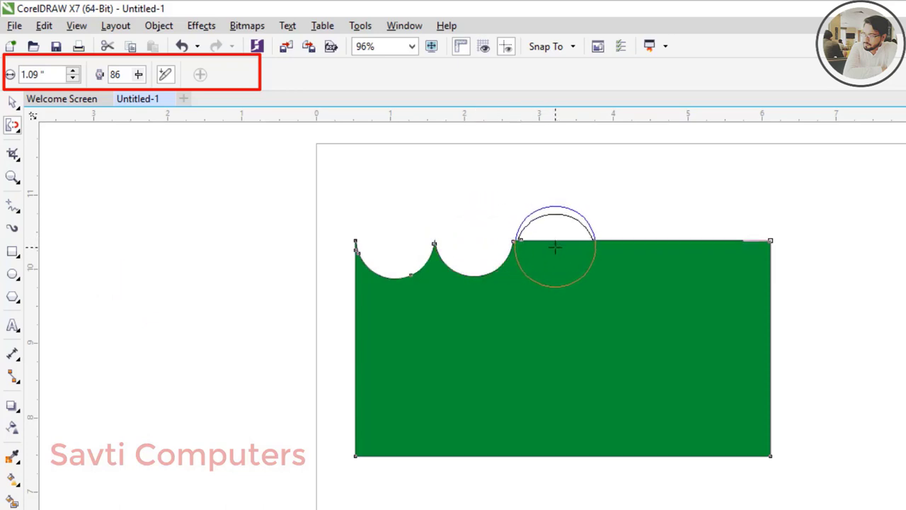
click(556, 246)
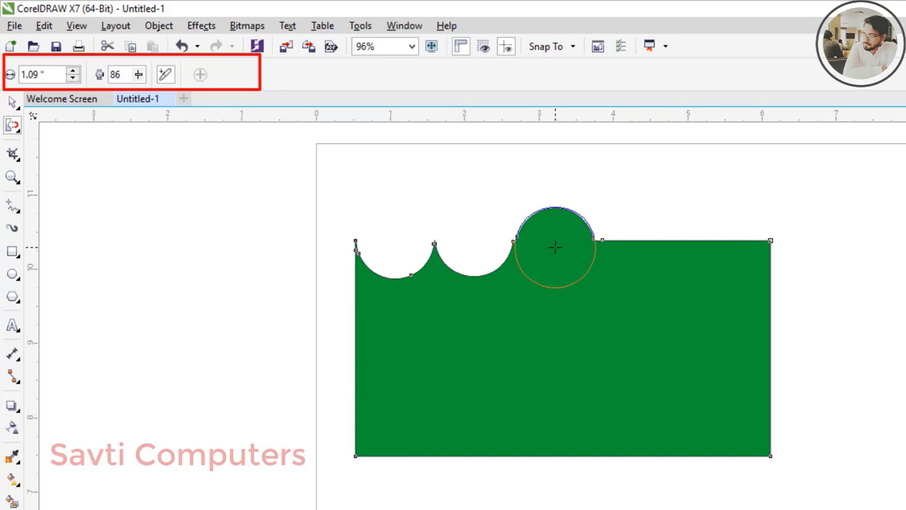
click(635, 237)
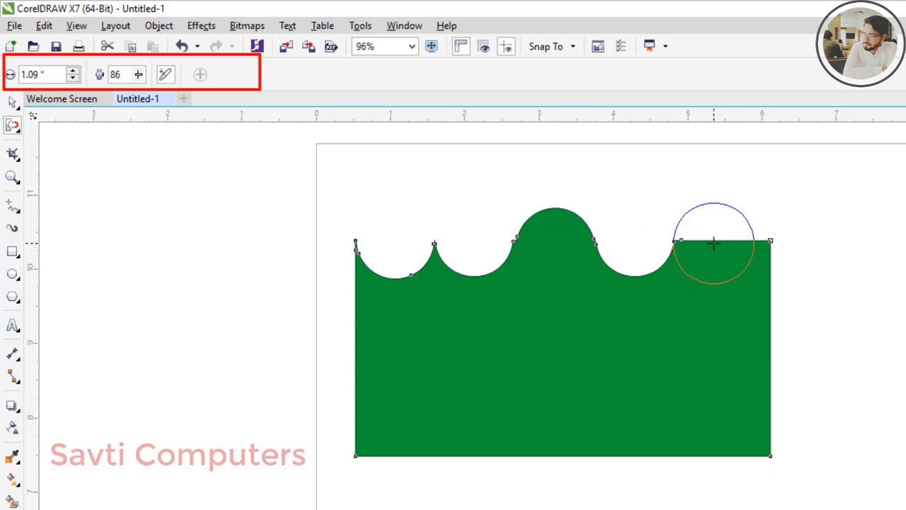
click(713, 243)
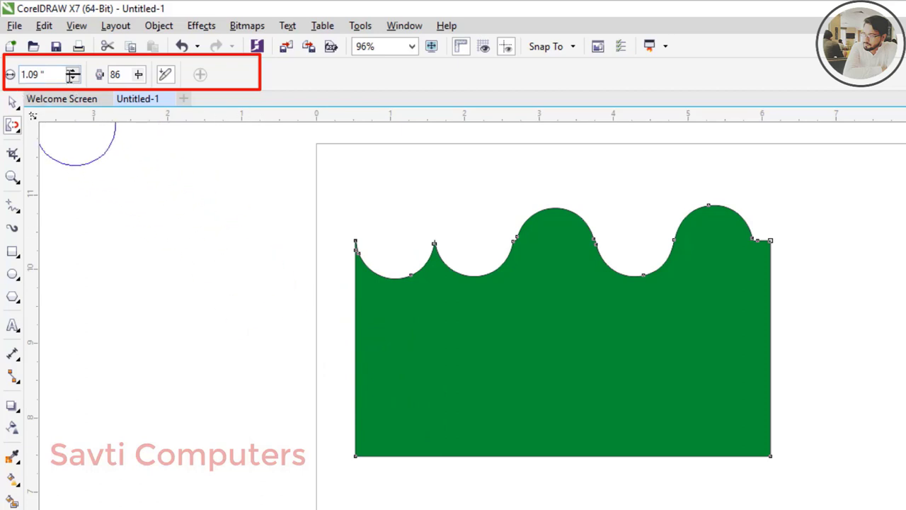
- Reduce the Repel nib size to 0.73 inch
click(73, 78)
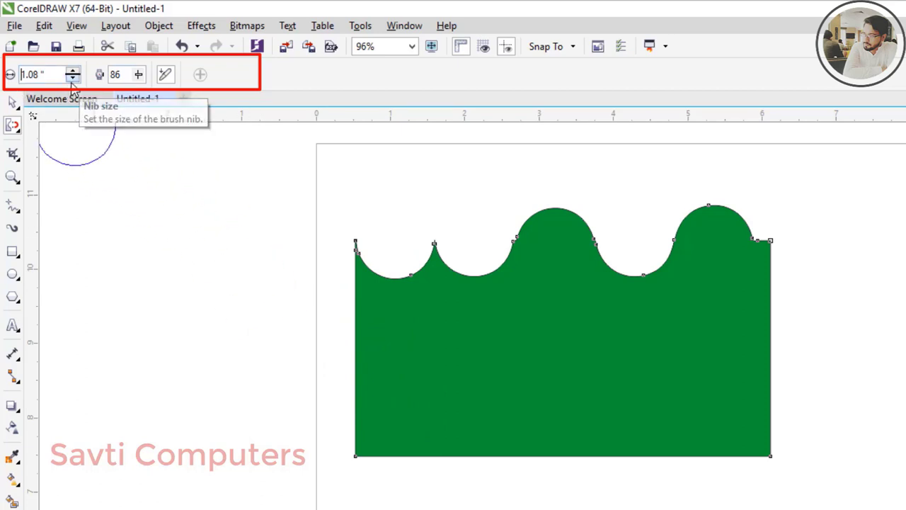
click(73, 78)
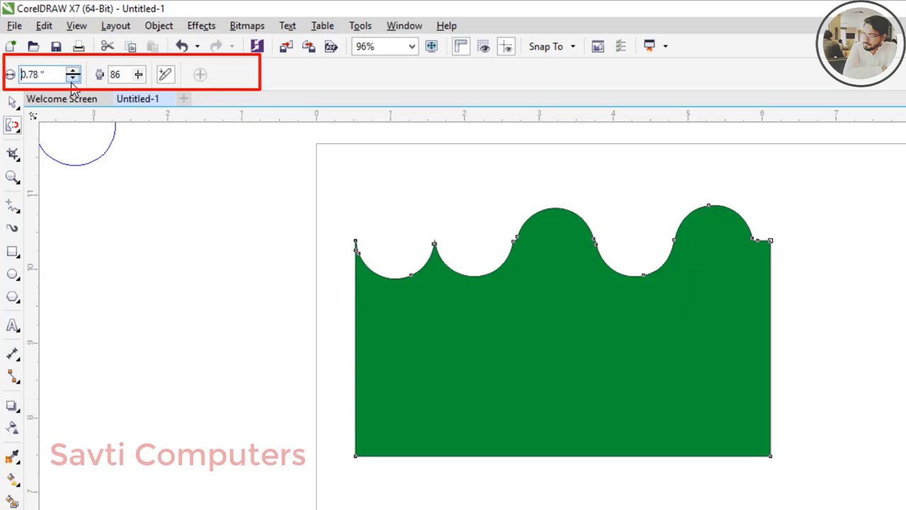
click(72, 78)
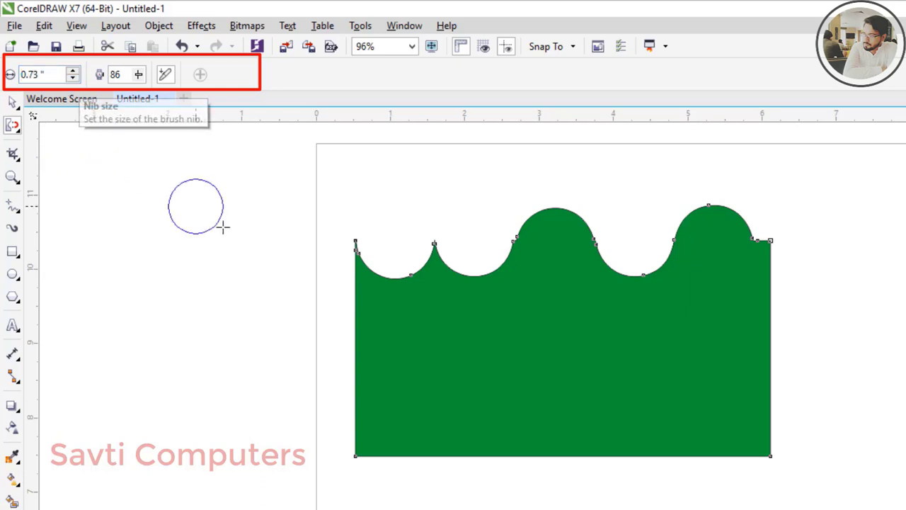
- Repel a scoop, a bump and a scoop down the left edge, and a bump, two scoops and a bump along the bottom edge
click(355, 299)
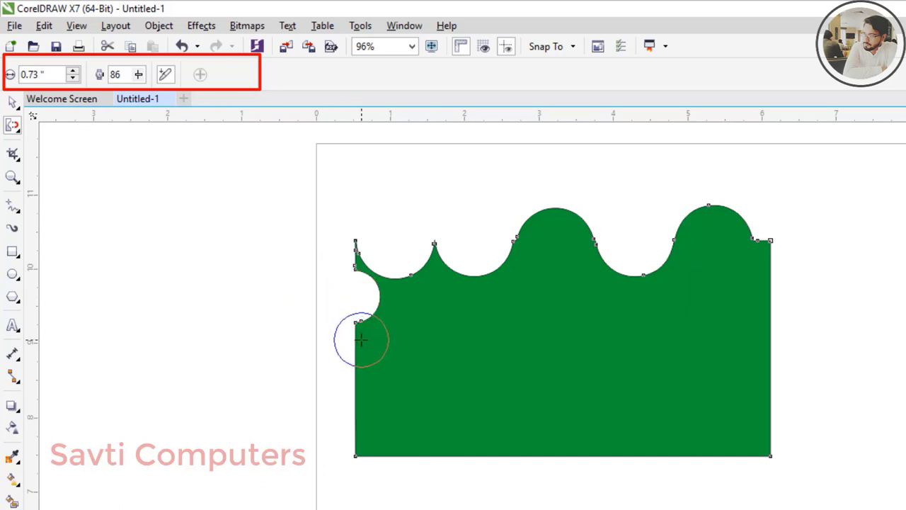
click(361, 340)
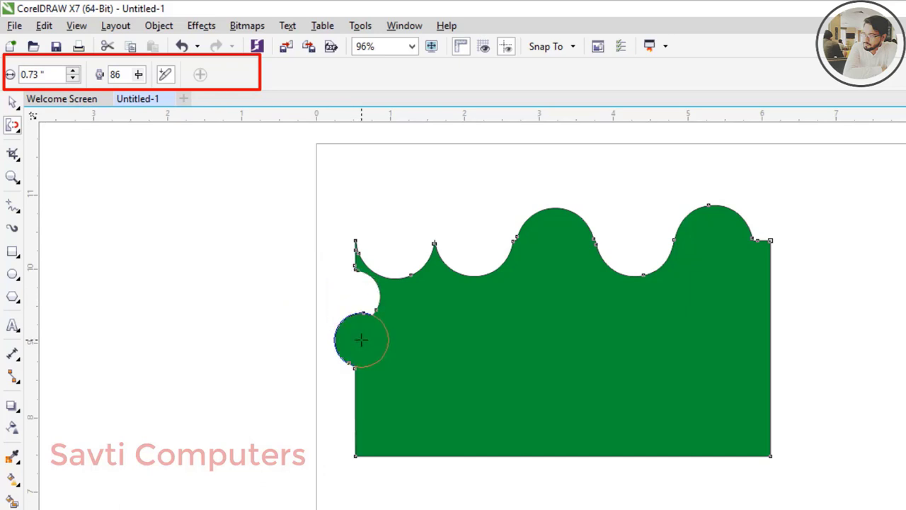
click(347, 387)
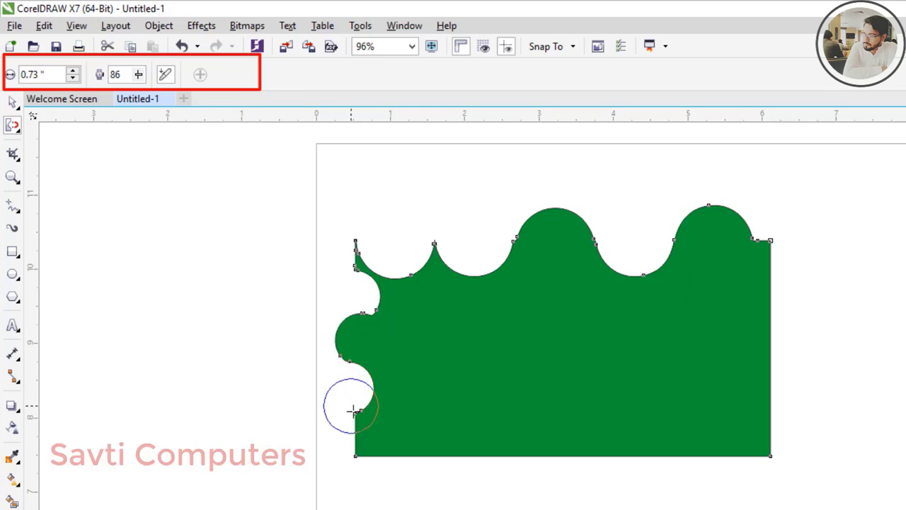
click(385, 456)
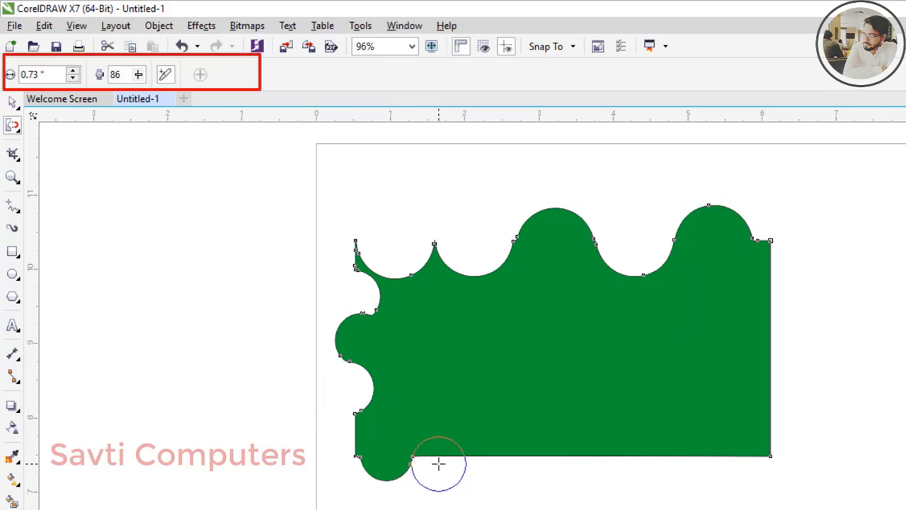
click(437, 463)
click(492, 461)
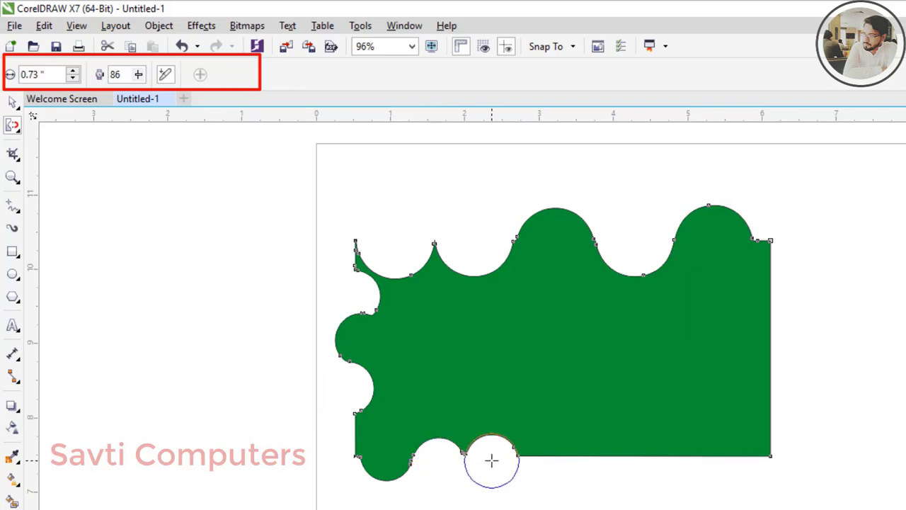
click(548, 452)
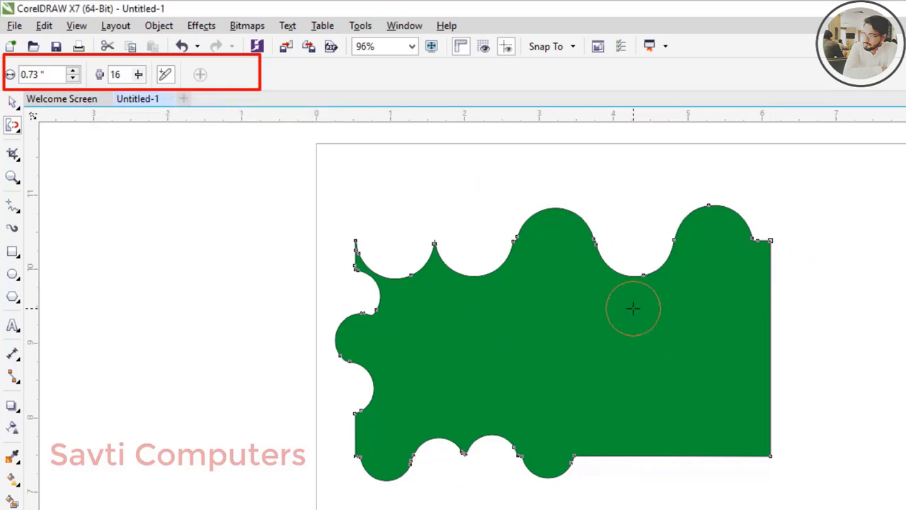
- Undo the Repel shapes on the left and bottom edges and the last scoop and bump on the top edge
key(ctrl+z)
key(ctrl+z)
key(ctrl+z)
key(ctrl+z)
key(ctrl+z)
key(ctrl+z)
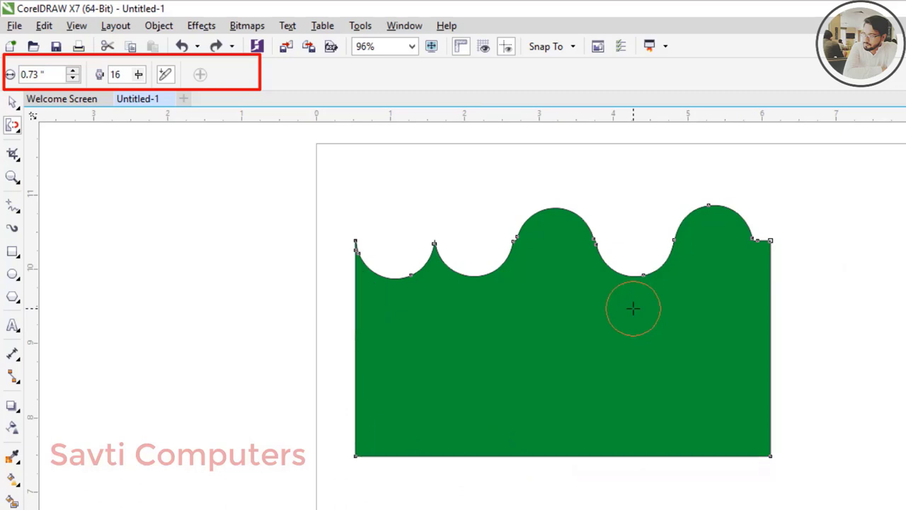
key(ctrl+z)
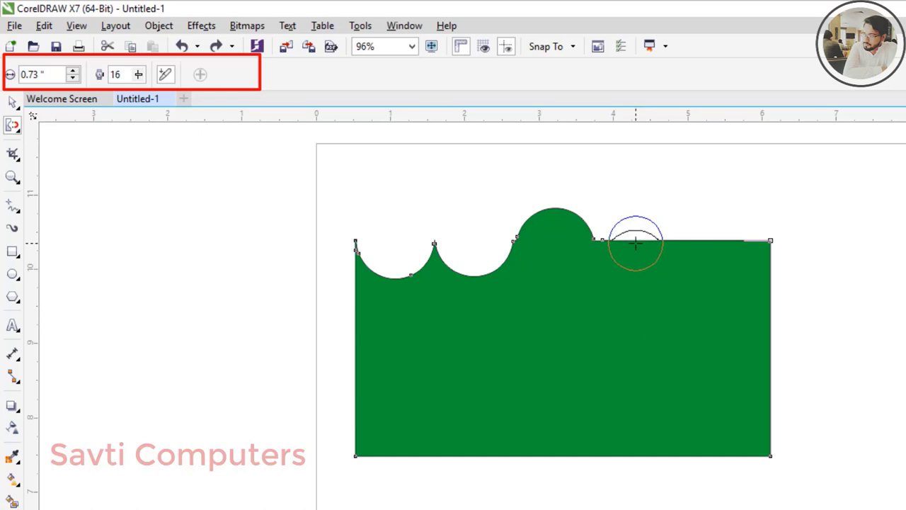
- Repel a bump on the top edge, set the Repel rate to 86, and form another bump and a scoop up to the right corner
click(635, 242)
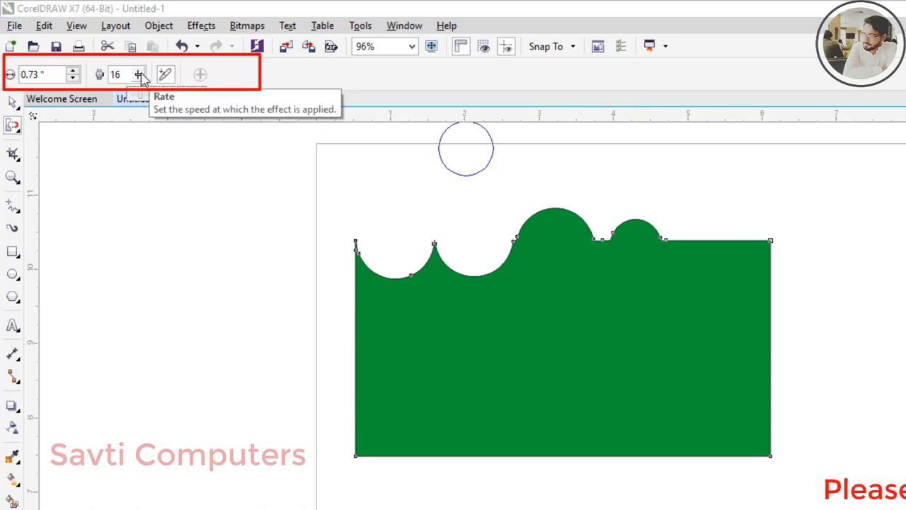
text(86)
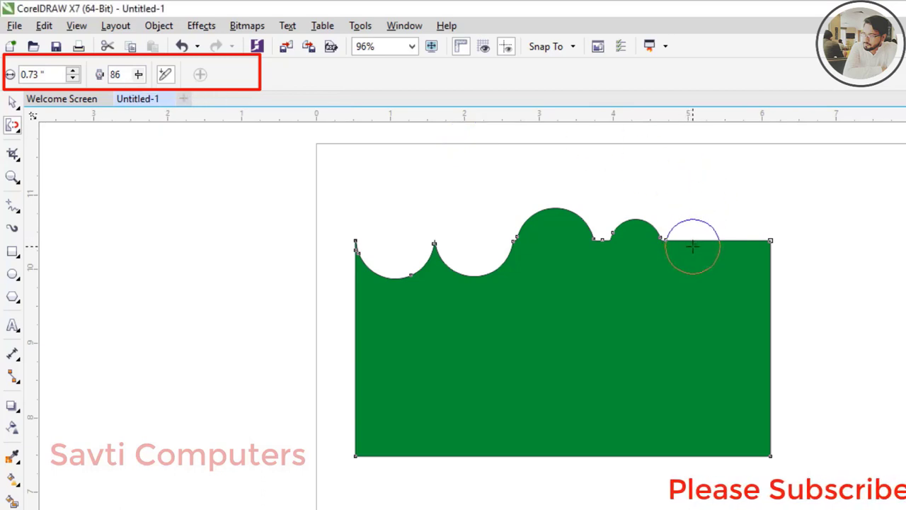
drag(693, 246, 694, 243)
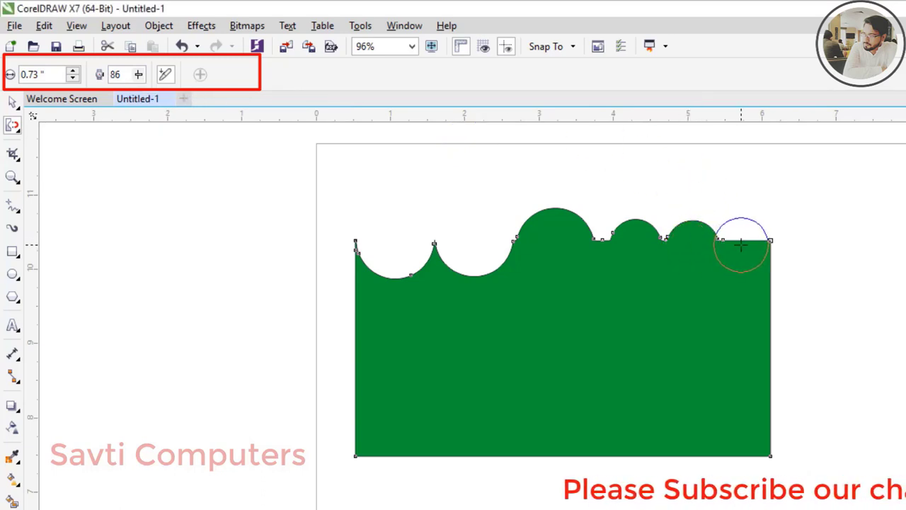
click(740, 243)
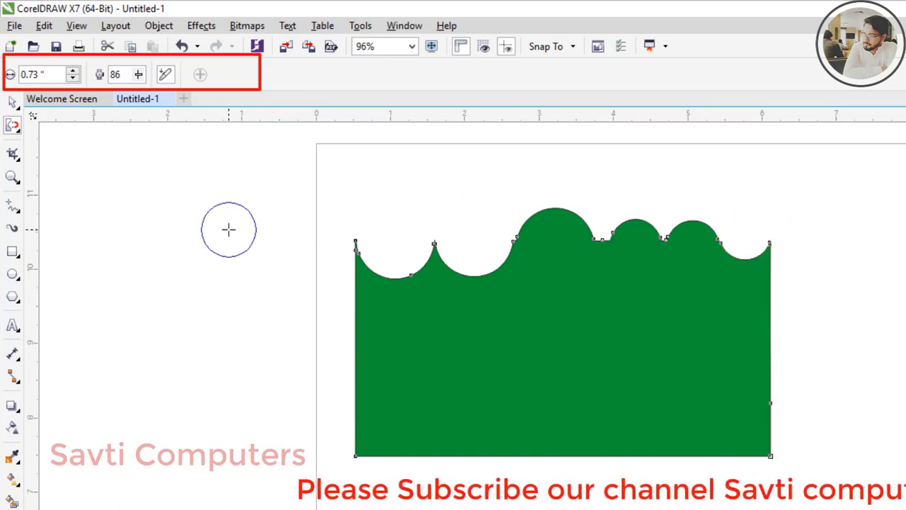
- Switch to the Smudge tool and undo all Repel shapes on the green rectangle
click(17, 132)
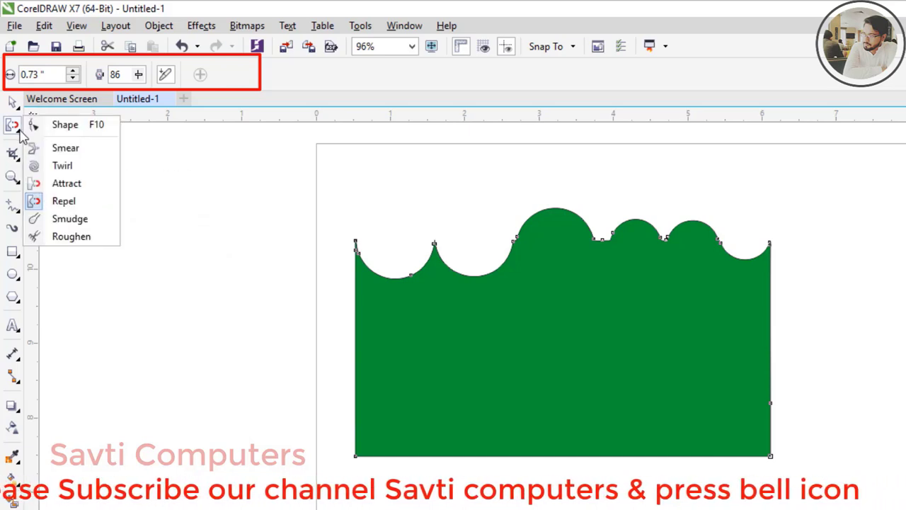
click(71, 219)
key(ctrl+z)
key(ctrl+z)
key(ctrl+z)
key(ctrl+z)
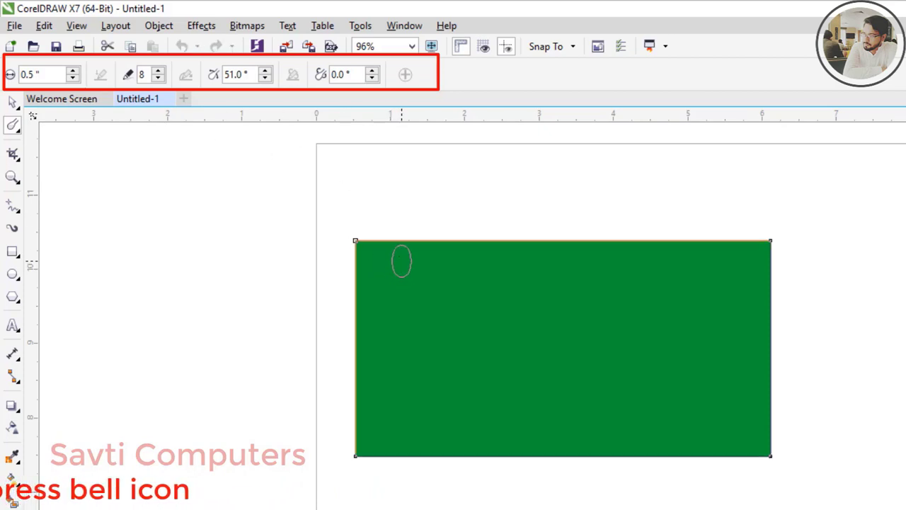
- Smudge three narrow spikes out of the top edge, and cut tapered notches into the top, left and bottom edges
drag(401, 263, 351, 184)
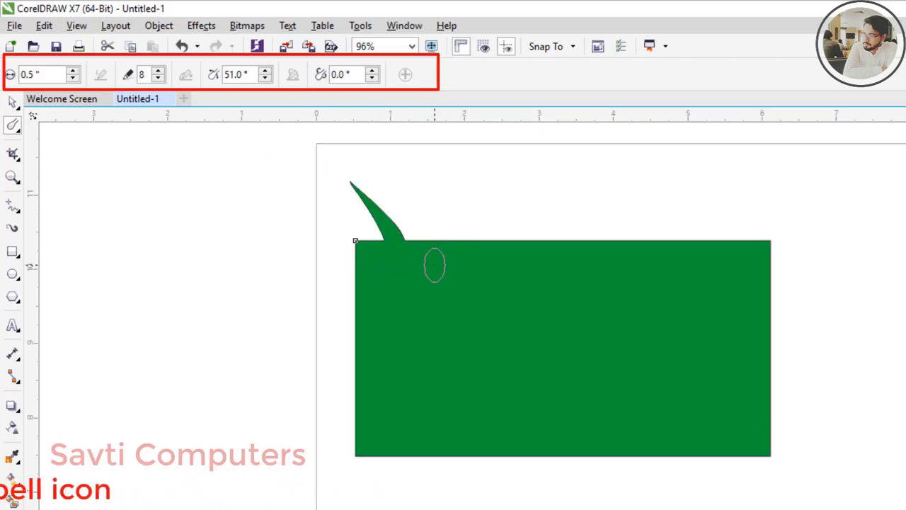
drag(432, 263, 470, 173)
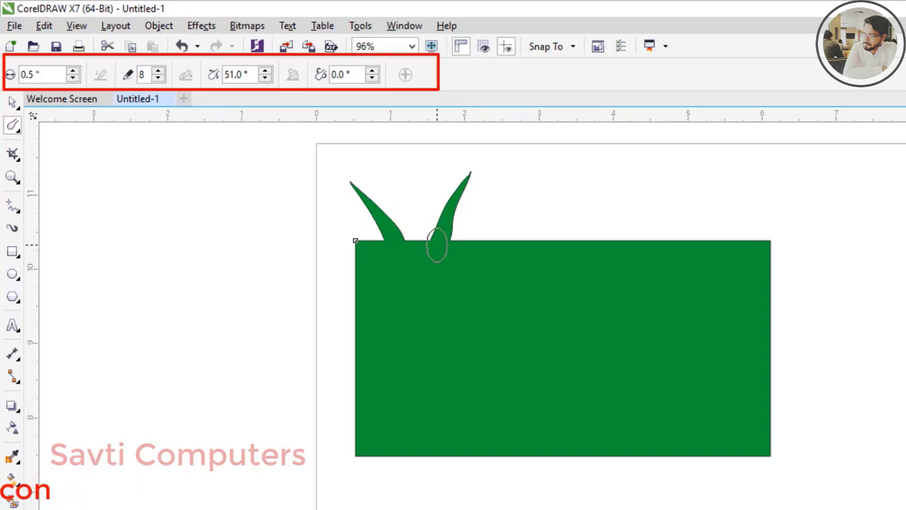
drag(494, 249, 537, 167)
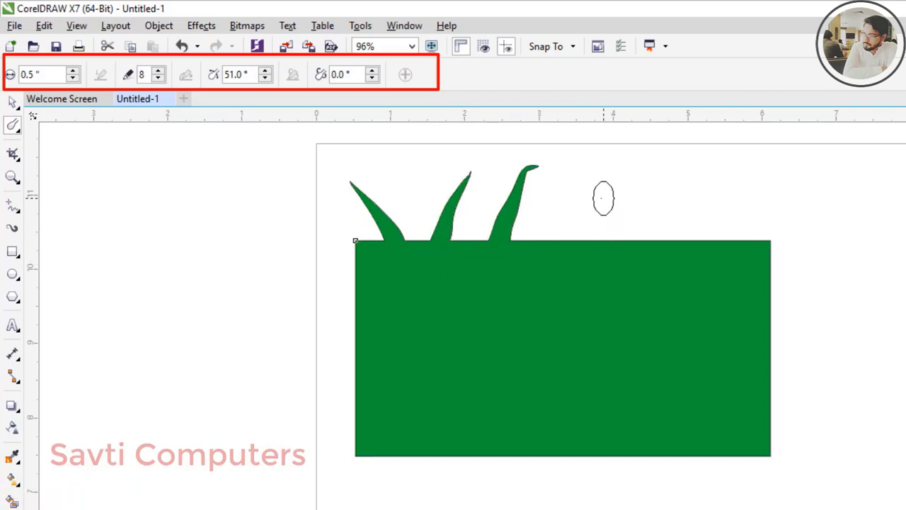
drag(574, 237, 545, 269)
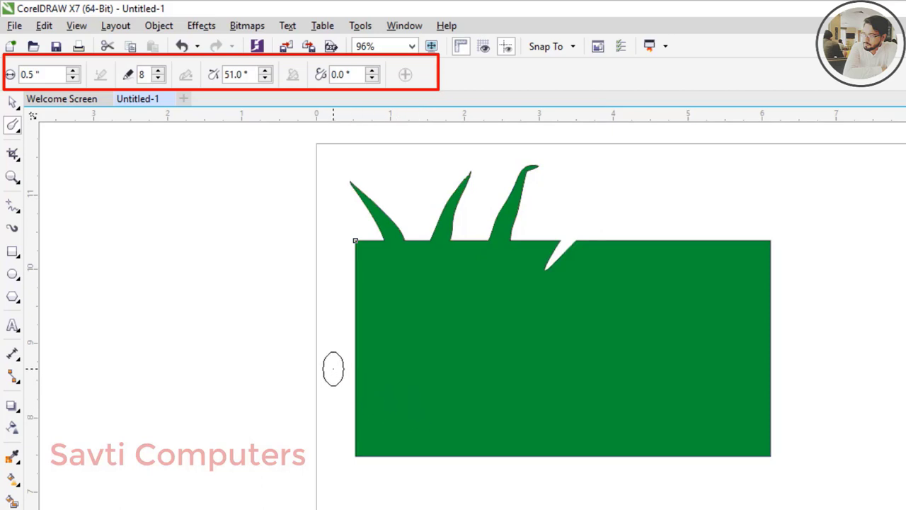
drag(334, 369, 427, 341)
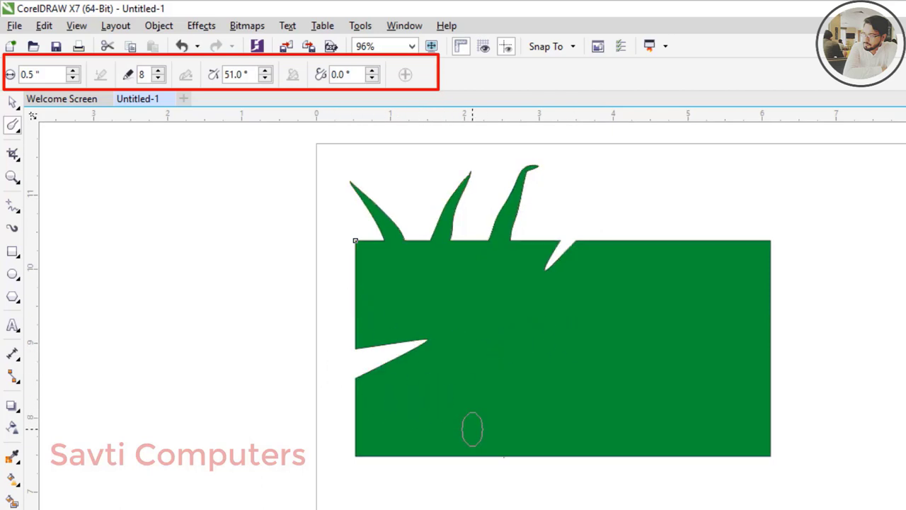
drag(495, 472, 492, 473)
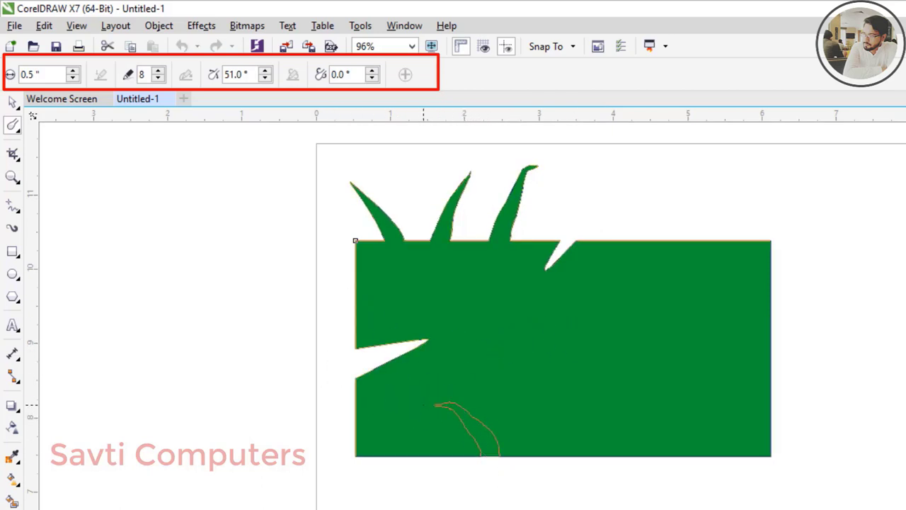
drag(436, 405, 432, 405)
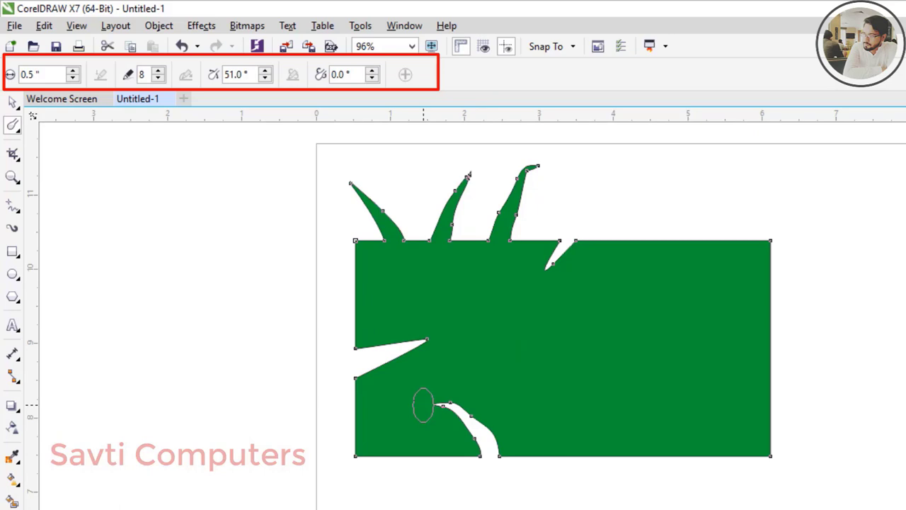
- Set the Smudge nib size to 1.02 inch and undo all smudges except the first spike on the top edge
click(72, 71)
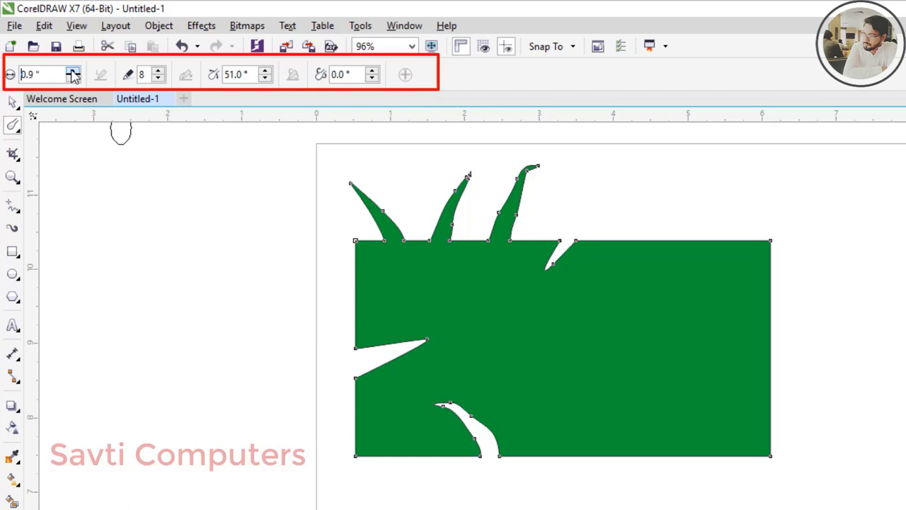
click(73, 71)
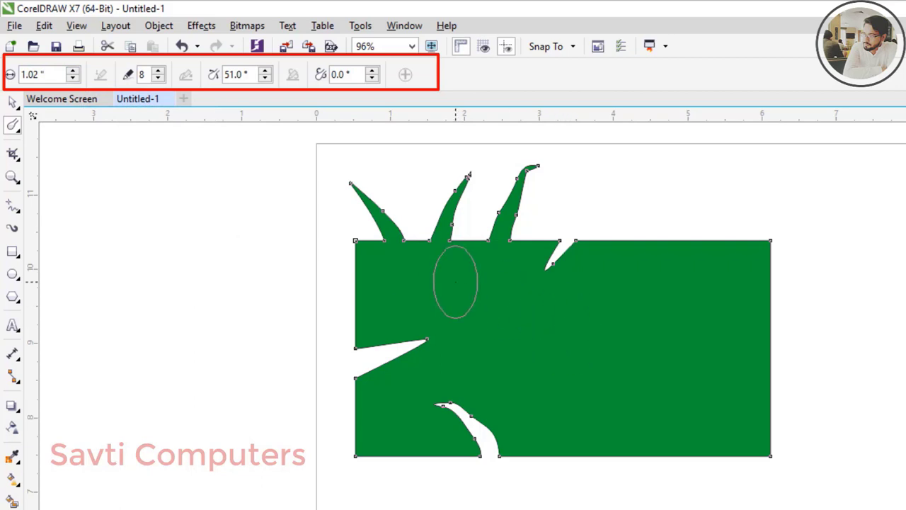
key(ctrl+z)
key(ctrl+z)
key(ctrl+z)
key(ctrl+z)
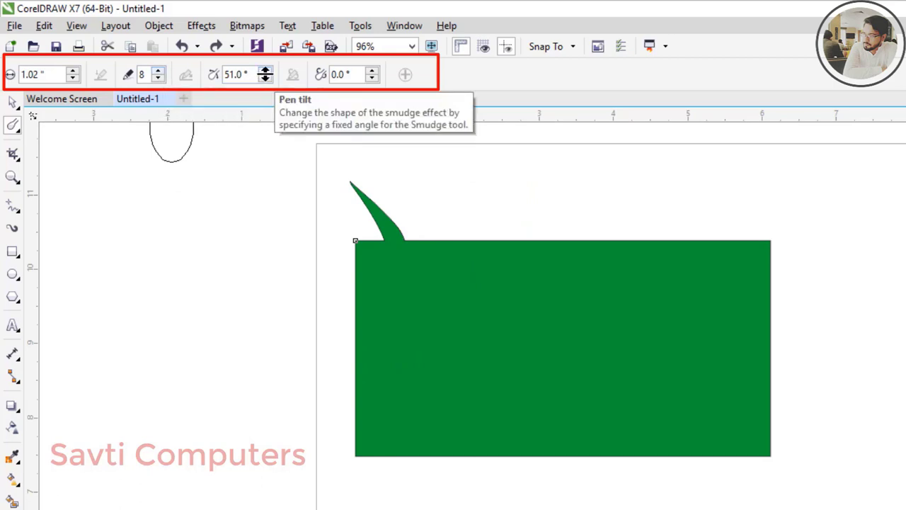
- Increase the Smudge pen tilt to 73°
click(265, 72)
click(264, 71)
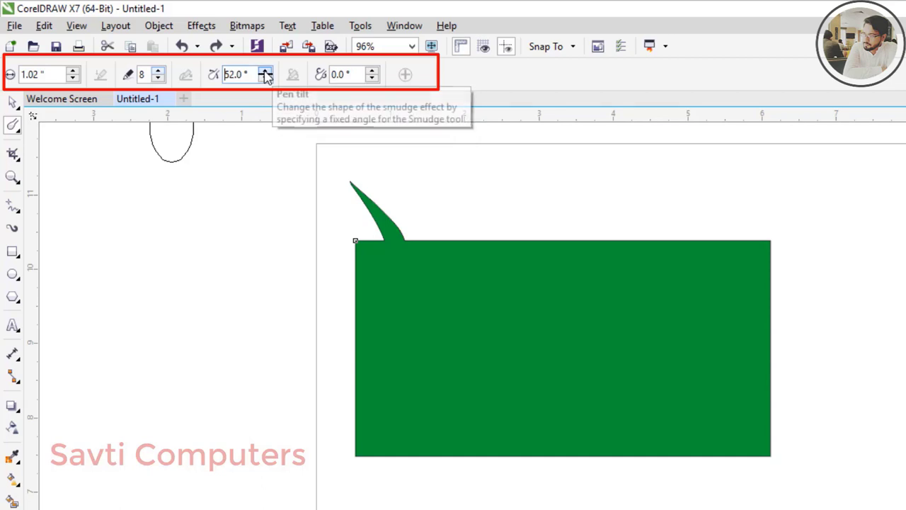
click(264, 72)
click(265, 72)
click(265, 72)
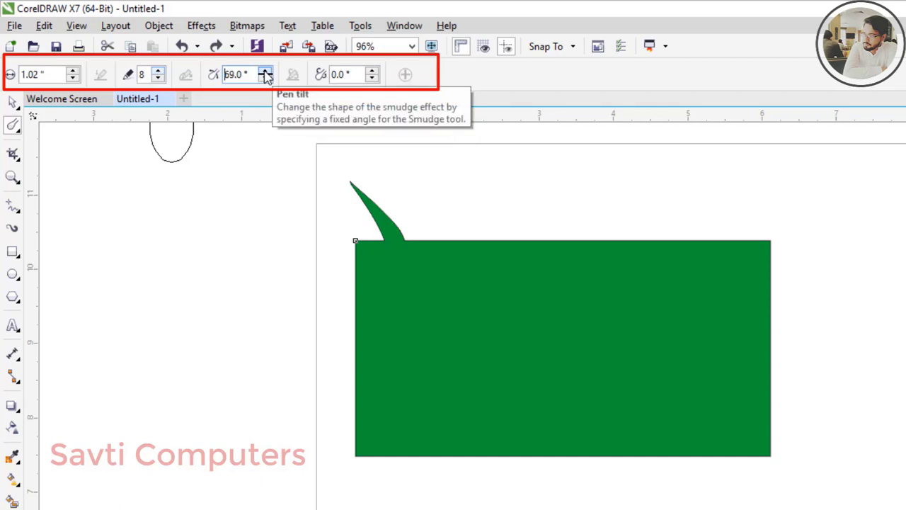
click(264, 71)
click(264, 71)
click(265, 72)
click(264, 71)
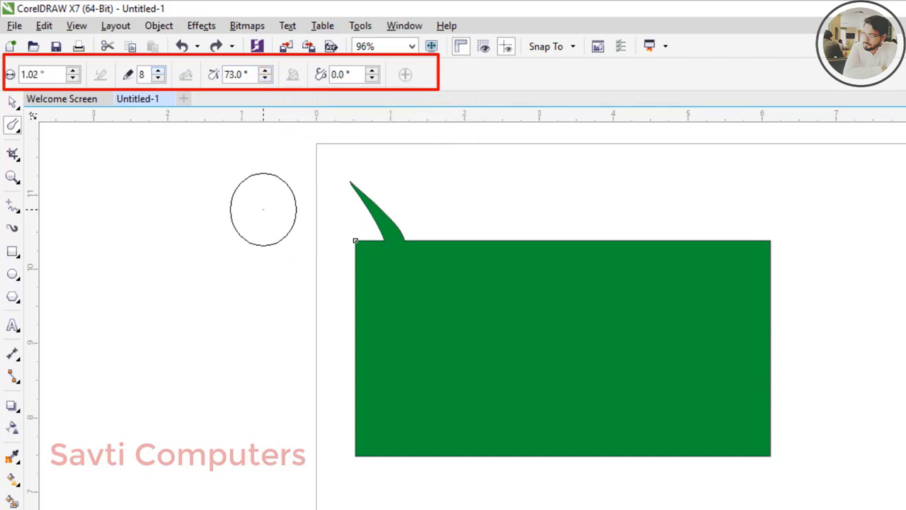
- Reduce the Smudge pen tilt to 36° to narrow the nib
click(265, 77)
click(265, 77)
click(264, 77)
click(265, 77)
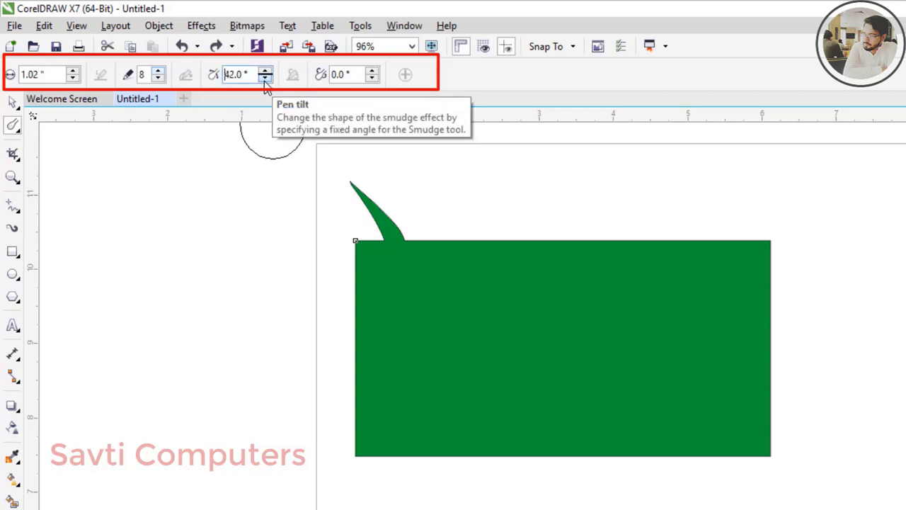
click(265, 77)
click(265, 77)
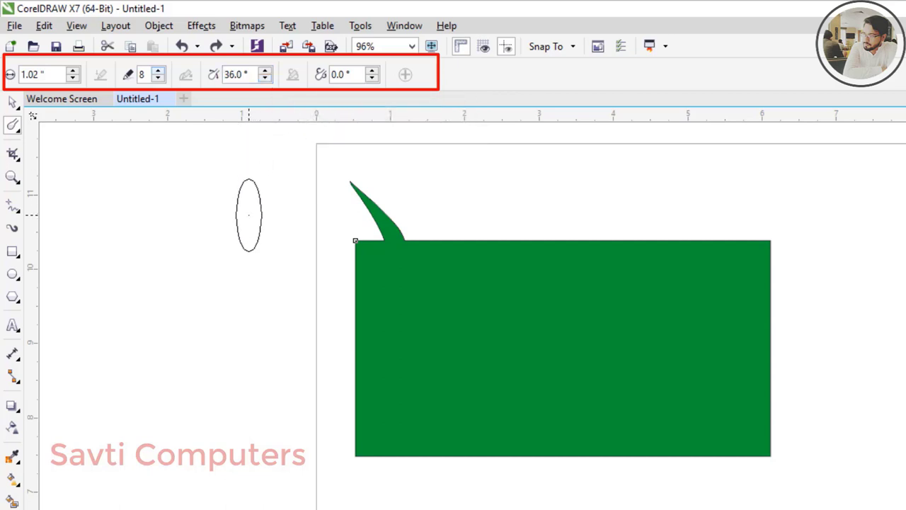
- Set the pen tilt to 58° and smudge a broad rounded spike out of the top edge and a long tapered notch into it
click(264, 71)
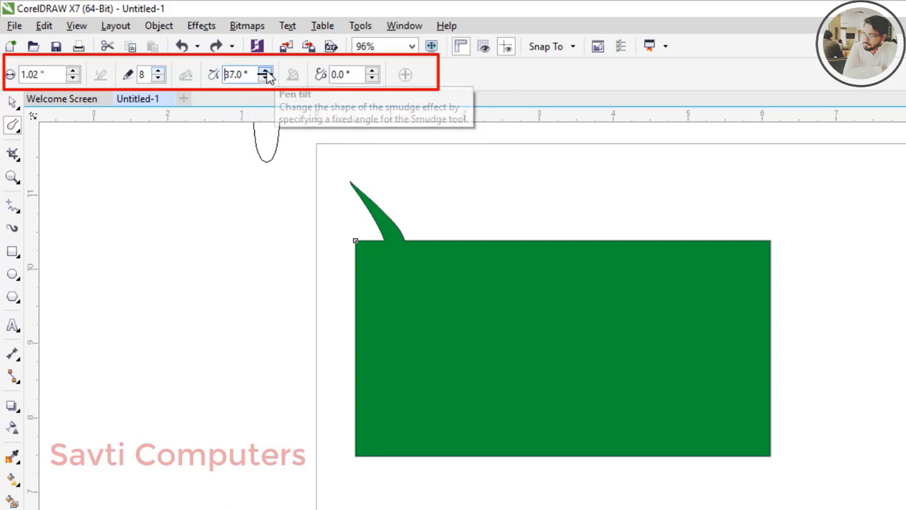
click(265, 71)
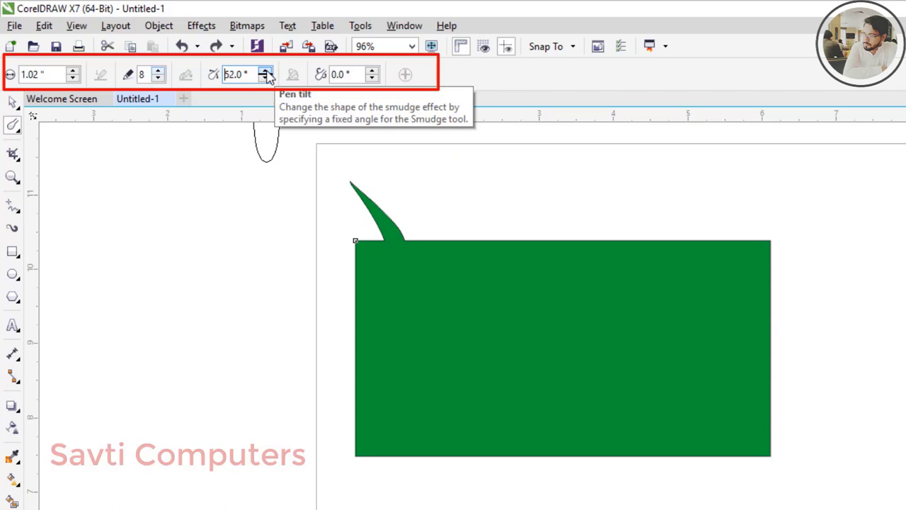
click(265, 71)
click(265, 72)
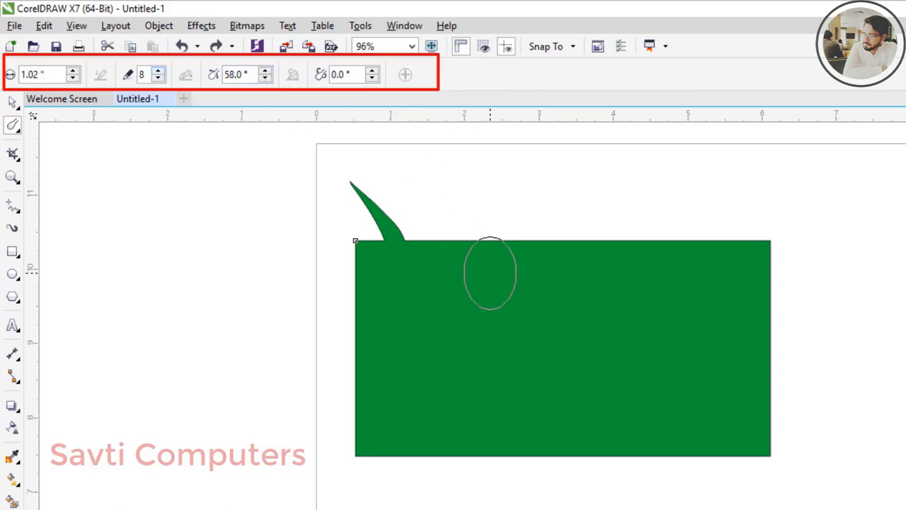
drag(489, 274, 522, 163)
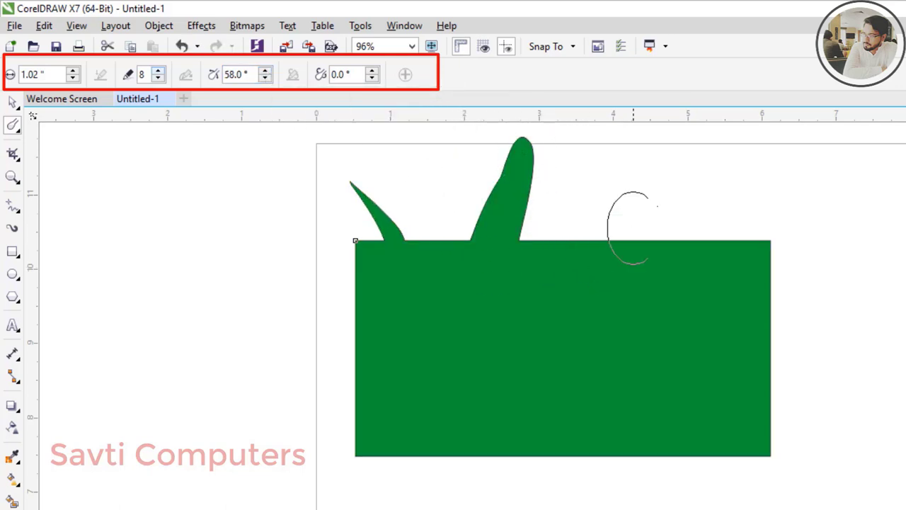
drag(658, 200, 510, 346)
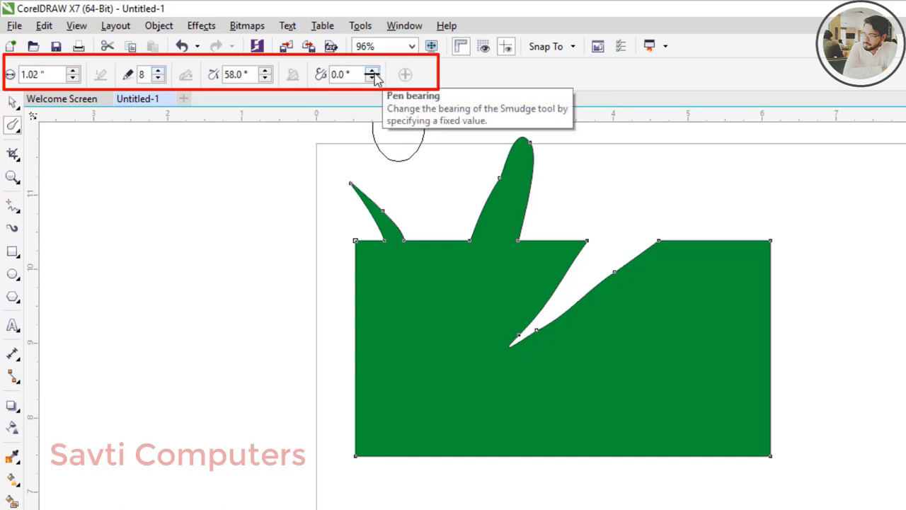
- Set the Smudge pen bearing to 28° to rotate the nib
click(372, 71)
click(372, 72)
click(372, 71)
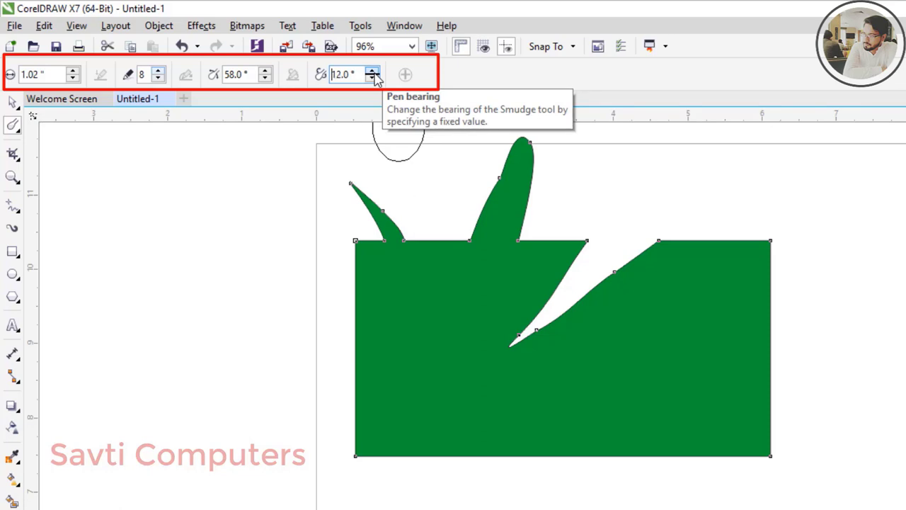
click(373, 72)
click(372, 72)
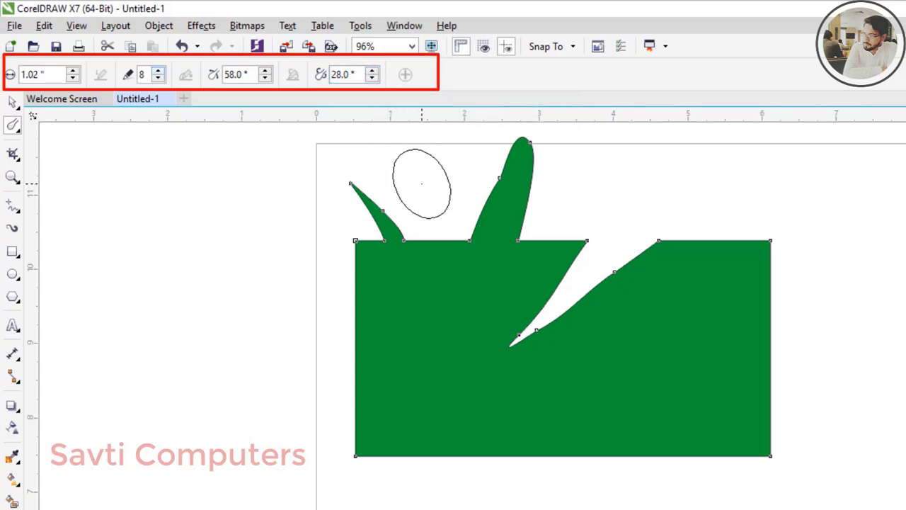
- Return the pen bearing to 0° and smudge a curved hook out of the left edge and a small rounded notch near the top edge's right end
click(372, 77)
click(372, 77)
click(372, 77)
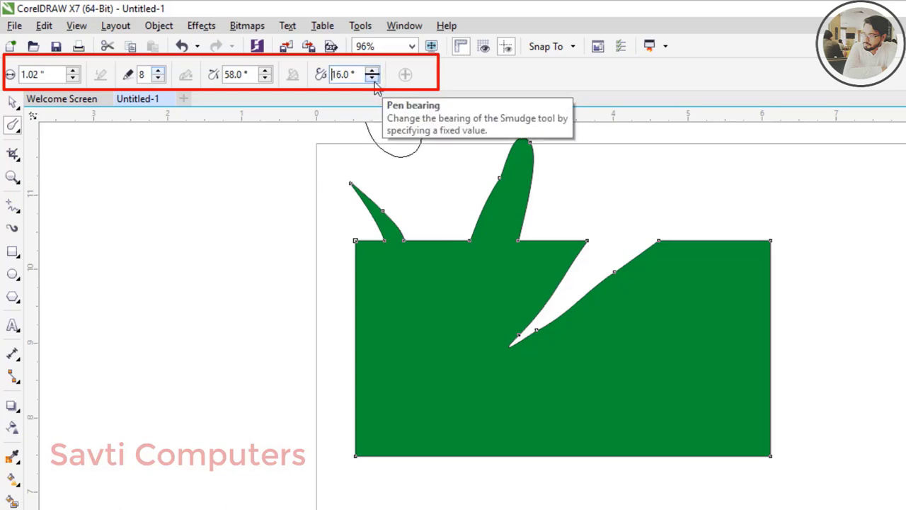
click(372, 78)
click(372, 77)
click(372, 78)
click(372, 77)
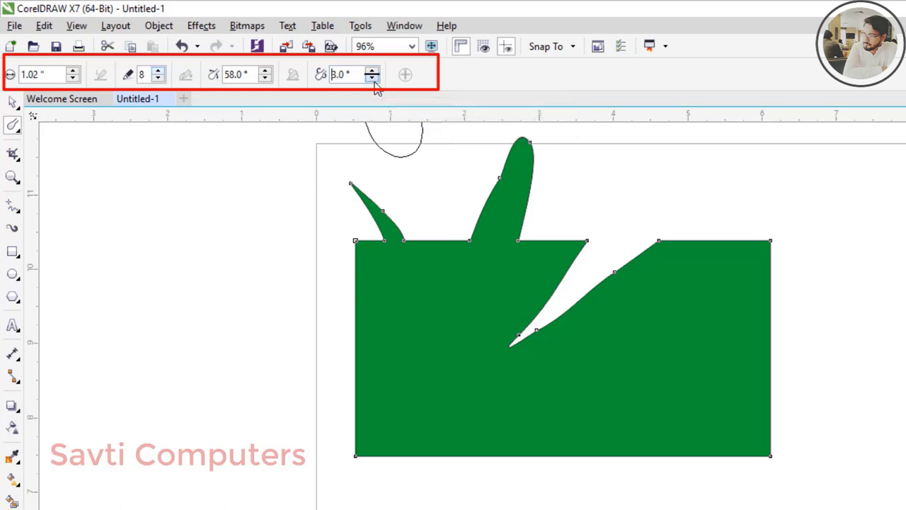
click(373, 77)
click(373, 77)
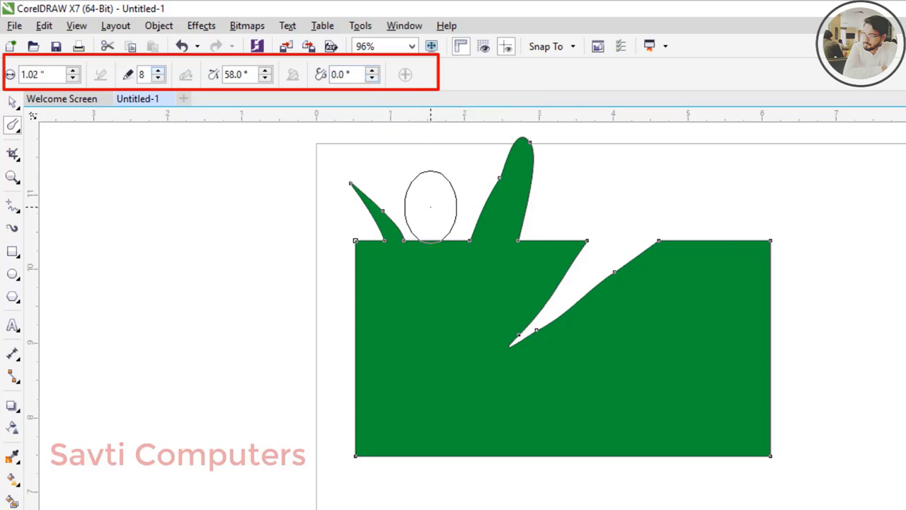
mouse_move(415, 304)
mouse_down()
mouse_move(359, 299)
mouse_move(298, 320)
mouse_up()
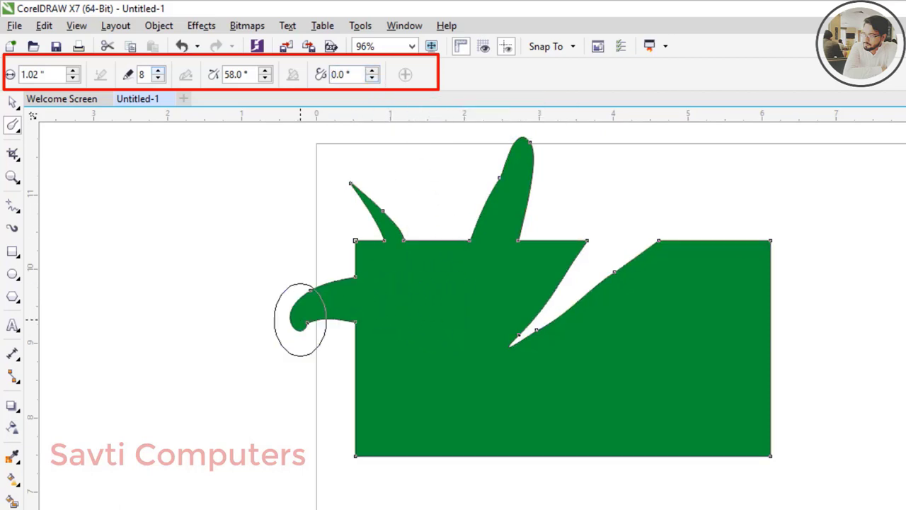
mouse_move(708, 319)
mouse_down()
mouse_move(724, 239)
mouse_move(707, 224)
mouse_up()
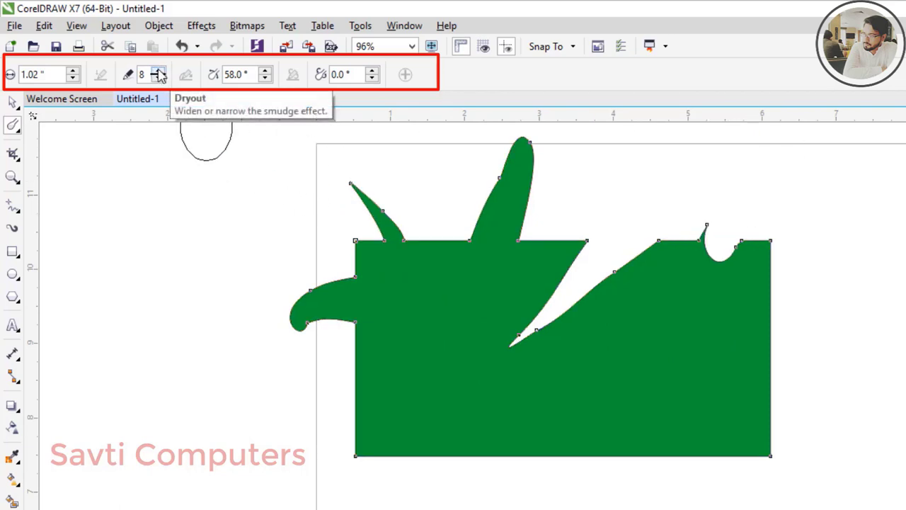
- Set the Smudge dryout to 7
click(158, 71)
click(159, 71)
click(159, 78)
click(158, 78)
click(159, 78)
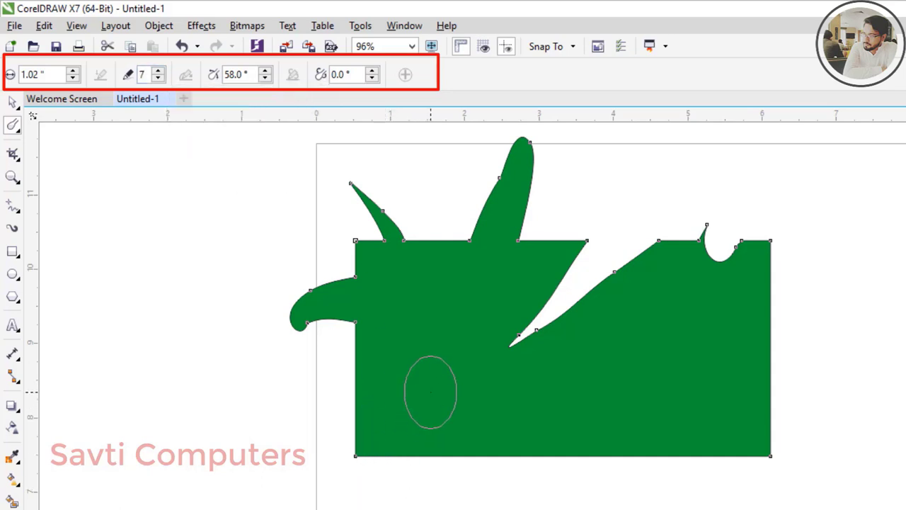
- Undo all remaining smudges to restore the plain green rectangle
key(ctrl+z)
key(ctrl+z)
key(ctrl+z)
key(ctrl+z)
key(ctrl+z)
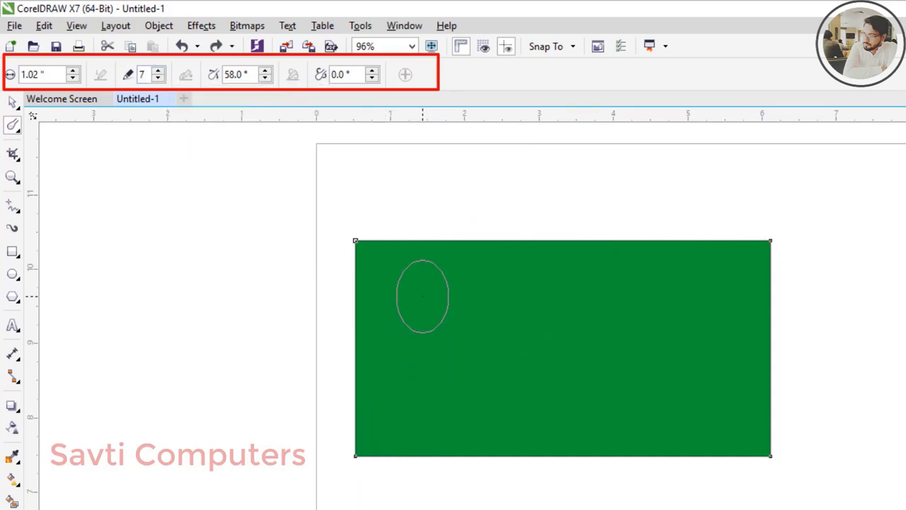
- Smudge a small rounded notch, a long tapering slit and a tall curved spike along the rectangle's top edge
drag(423, 294, 468, 238)
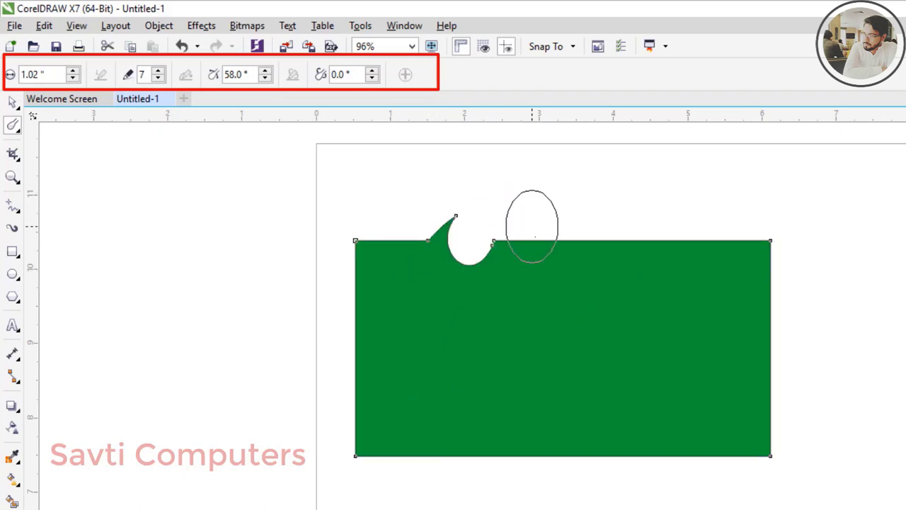
drag(546, 233, 502, 424)
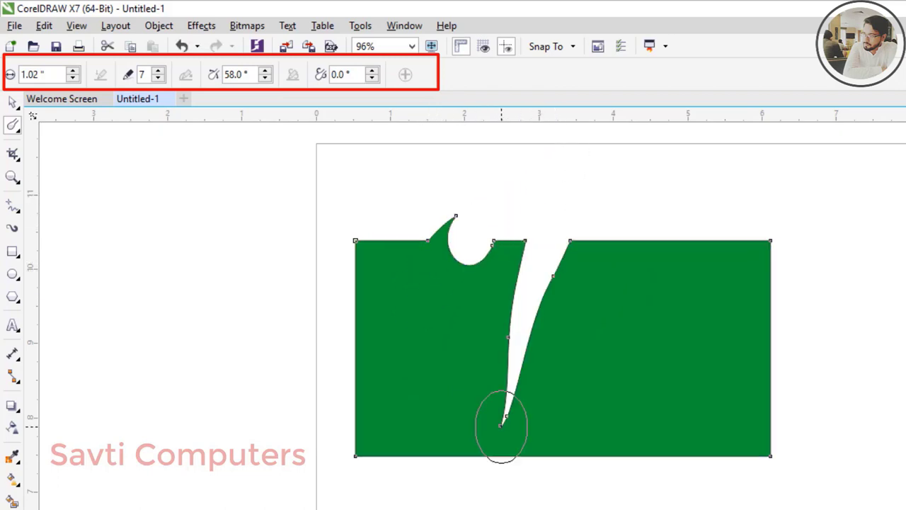
drag(633, 250, 511, 126)
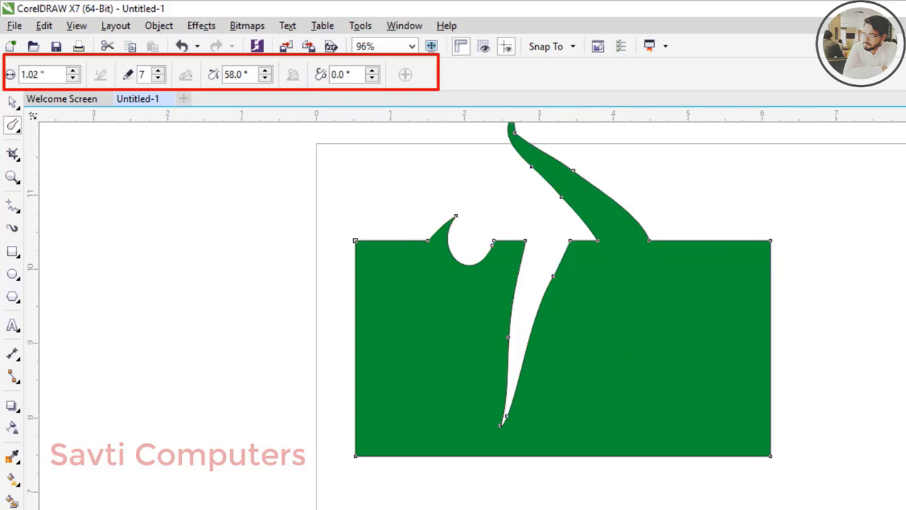
- Undo the three top-edge smudges to restore the plain rectangle
key(ctrl+z)
key(ctrl+z)
key(ctrl+z)
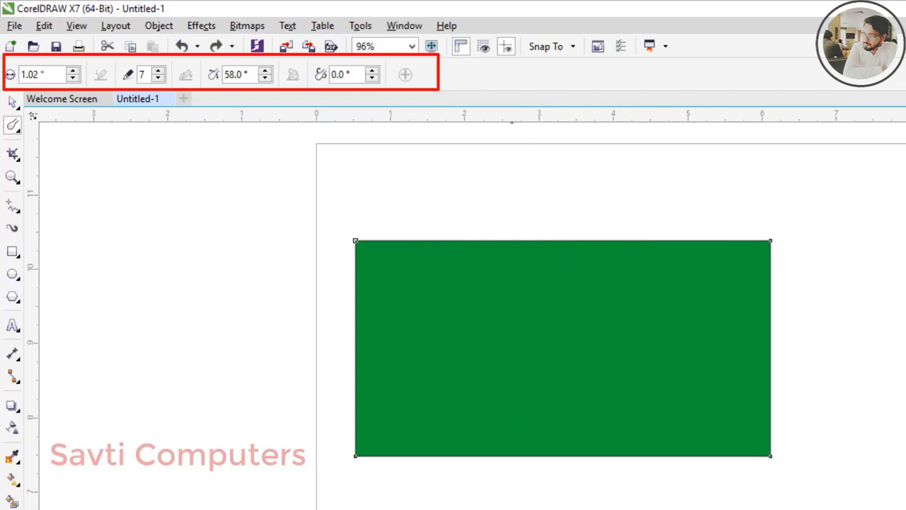
- Smudge a leaf-shaped bulge up from the top-left corner and a tapering slit down toward the bottom-left corner
mouse_move(381, 269)
mouse_down()
mouse_move(394, 224)
mouse_move(431, 170)
mouse_up()
drag(484, 212, 365, 404)
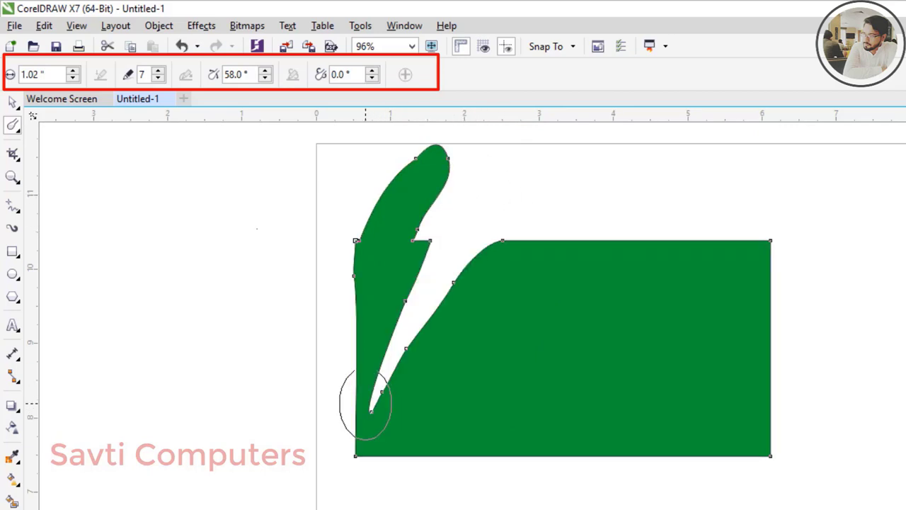
- Set the Smudge dryout to 0
click(159, 78)
click(159, 79)
click(159, 79)
click(159, 78)
click(158, 79)
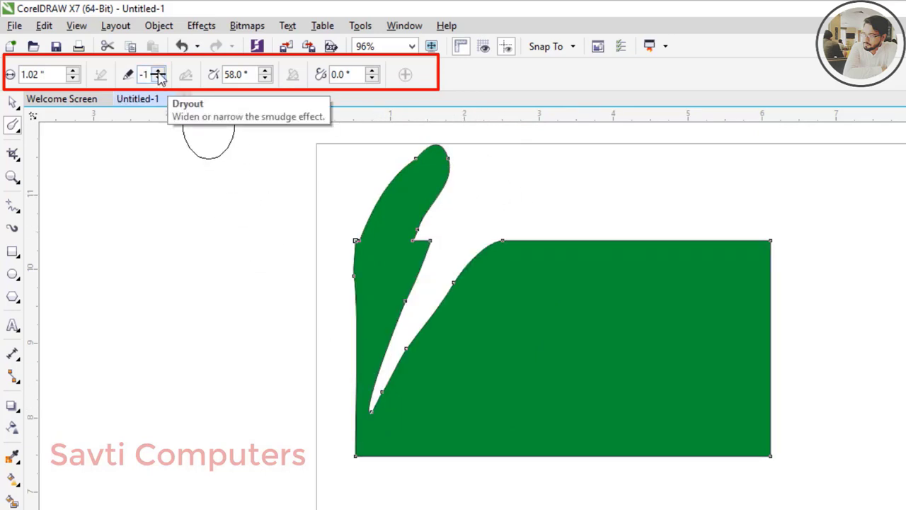
click(158, 71)
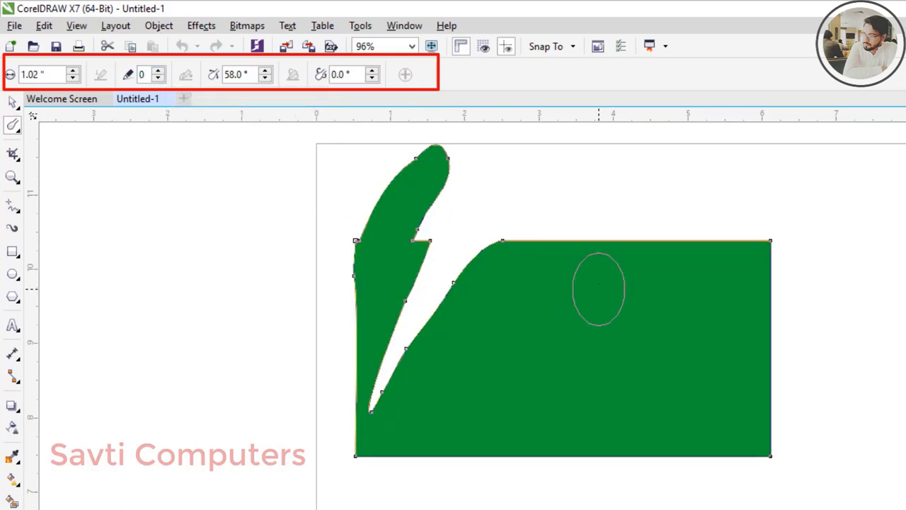
- Smudge a rounded lobe above the top edge, a constant-width channel down through the rectangle's right part, and a notch in the bottom edge
drag(585, 207, 558, 164)
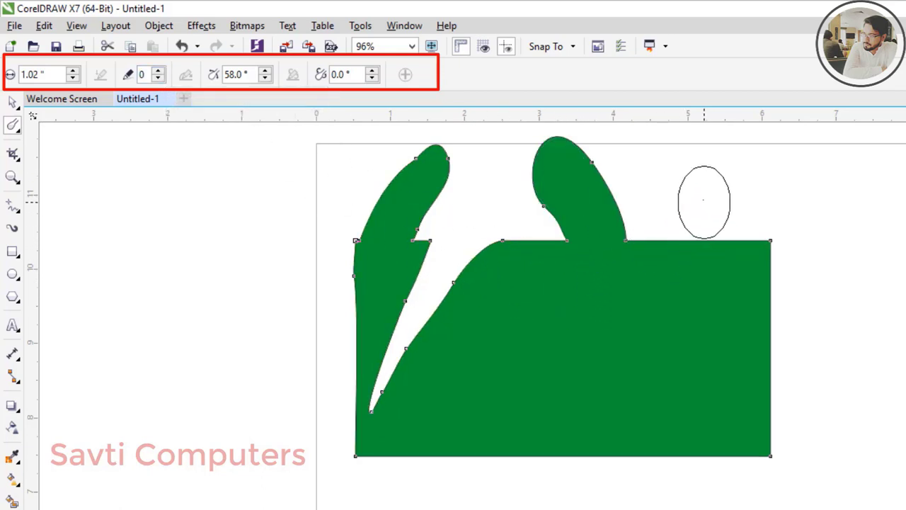
drag(691, 233, 618, 453)
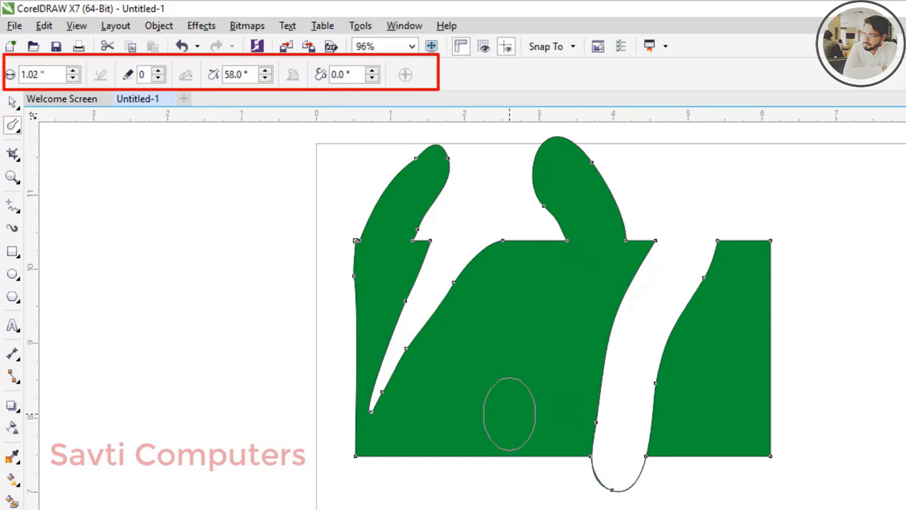
mouse_move(456, 429)
mouse_down()
mouse_move(431, 480)
mouse_move(394, 507)
mouse_up()
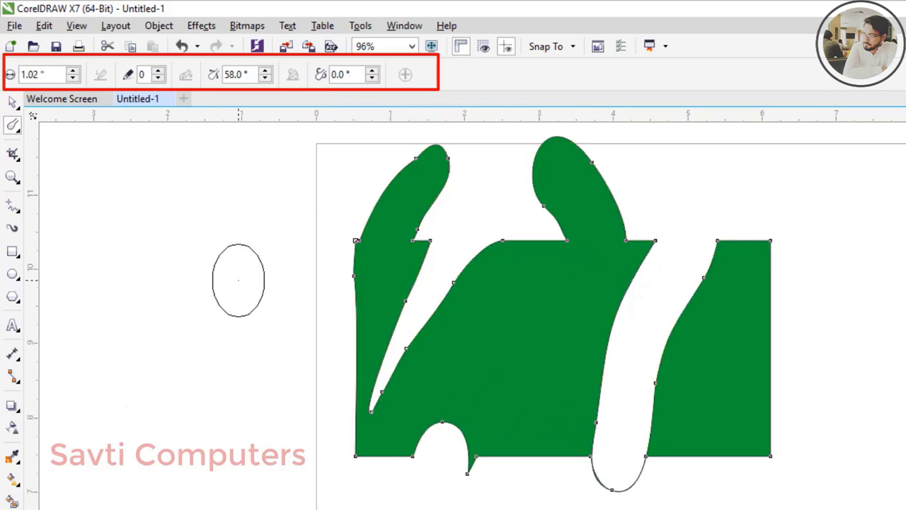
- Undo the smudges made with both dryout settings until the rectangle is plain again
key(ctrl+z)
key(ctrl+z)
key(ctrl+z)
key(ctrl+z)
key(ctrl+z)
key(ctrl+z)
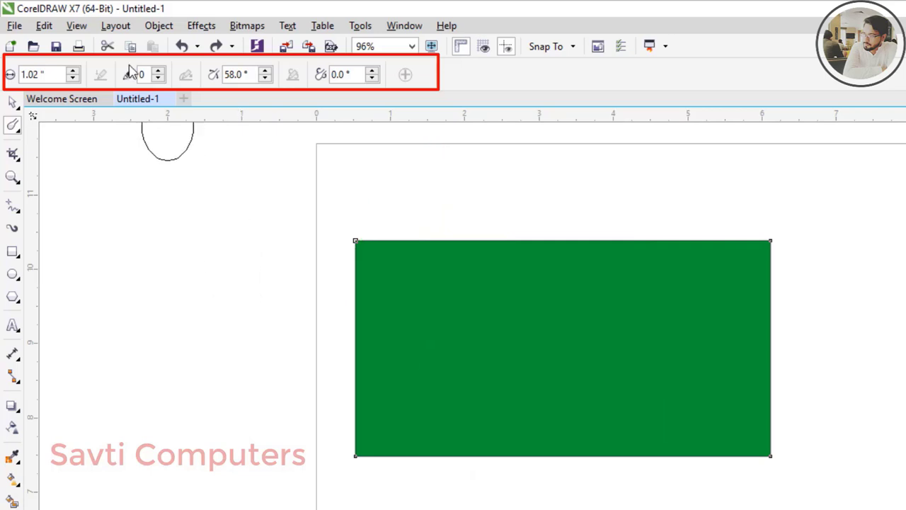
- Reduce the Smudge nib size to 0.59"
click(73, 78)
click(73, 77)
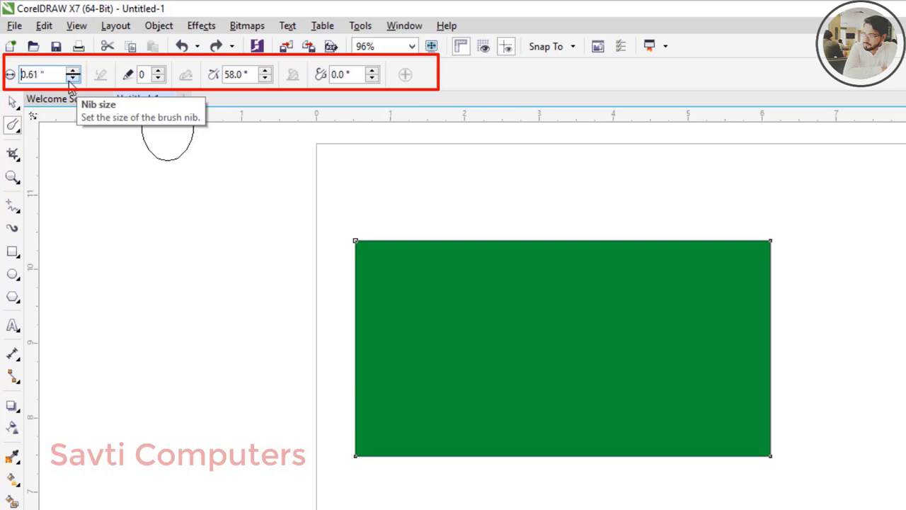
click(71, 78)
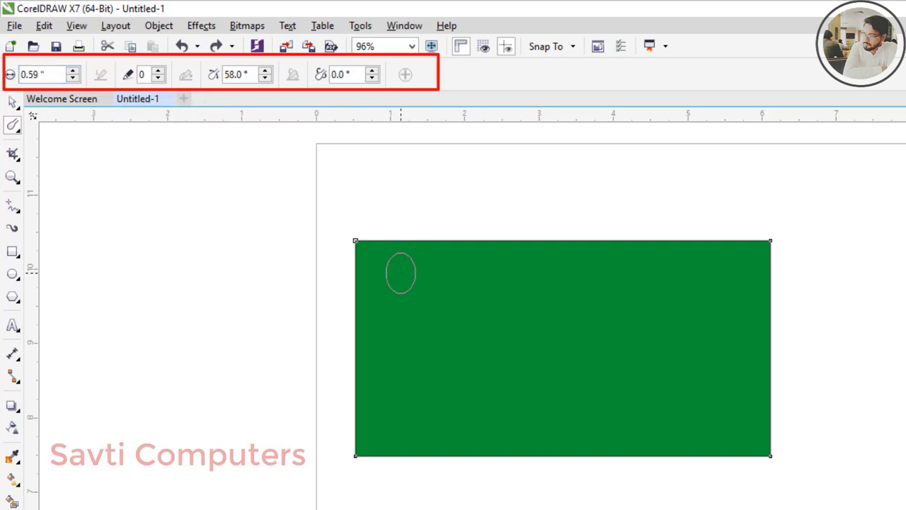
- Smudge a small notch and rounded arms along the top edge, plus a long curved channel sweeping toward the lower left
drag(401, 274, 412, 239)
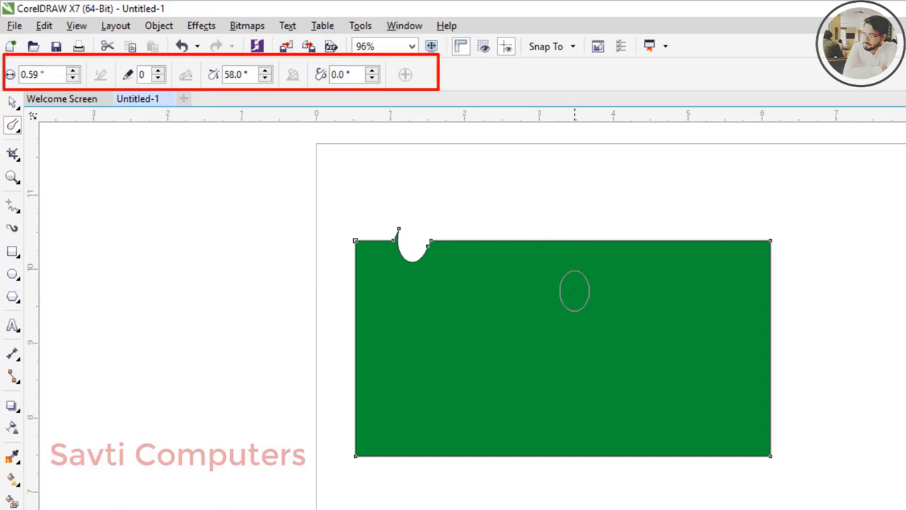
drag(574, 291, 573, 286)
mouse_move(564, 238)
mouse_down()
mouse_move(496, 168)
mouse_move(464, 158)
mouse_up()
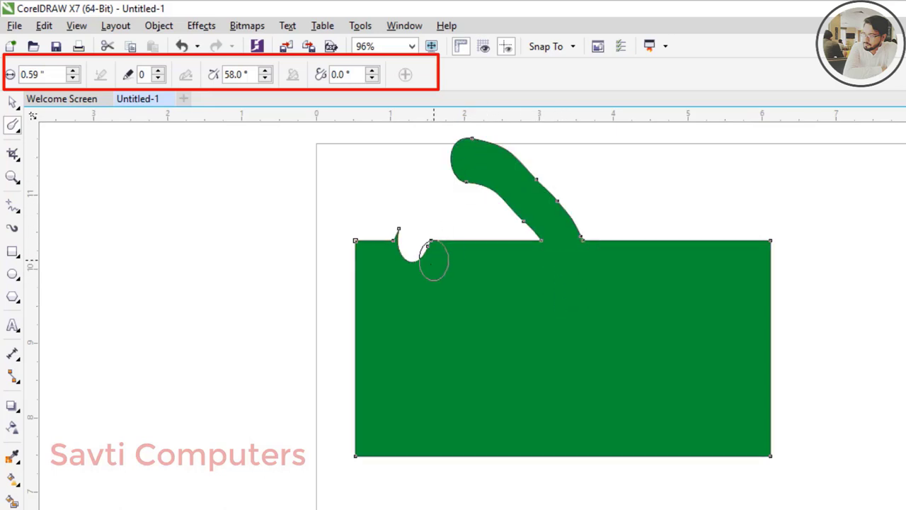
drag(360, 276, 419, 141)
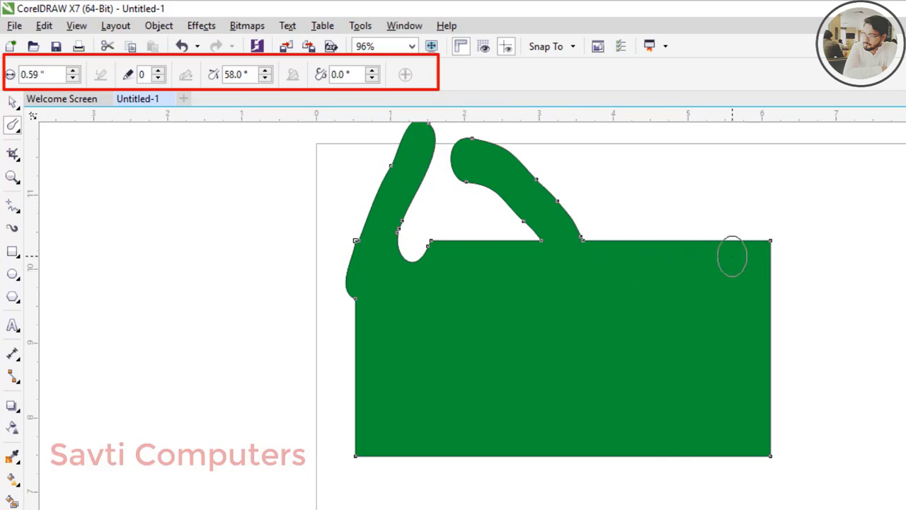
mouse_move(733, 255)
mouse_down()
mouse_move(702, 220)
mouse_move(658, 199)
mouse_move(520, 401)
mouse_move(419, 411)
mouse_up()
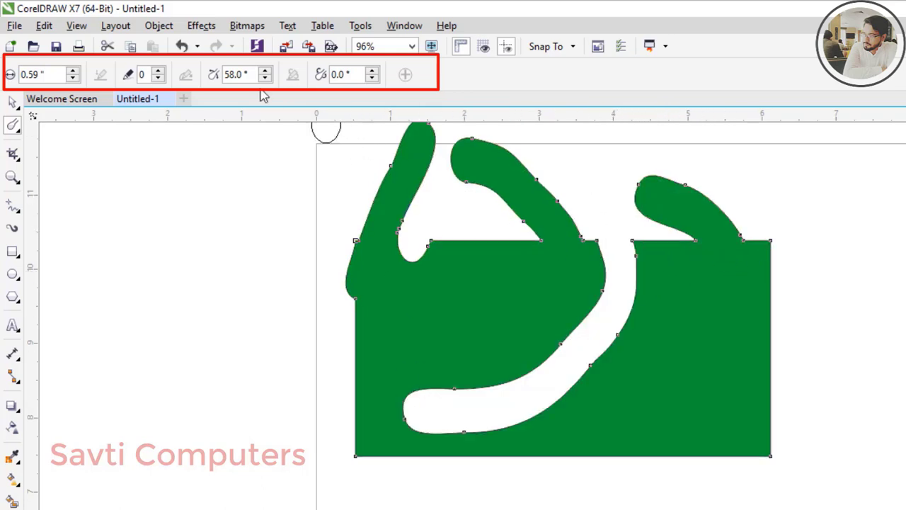
- Raise the Smudge dryout to 10
click(160, 71)
click(160, 71)
click(160, 71)
click(160, 70)
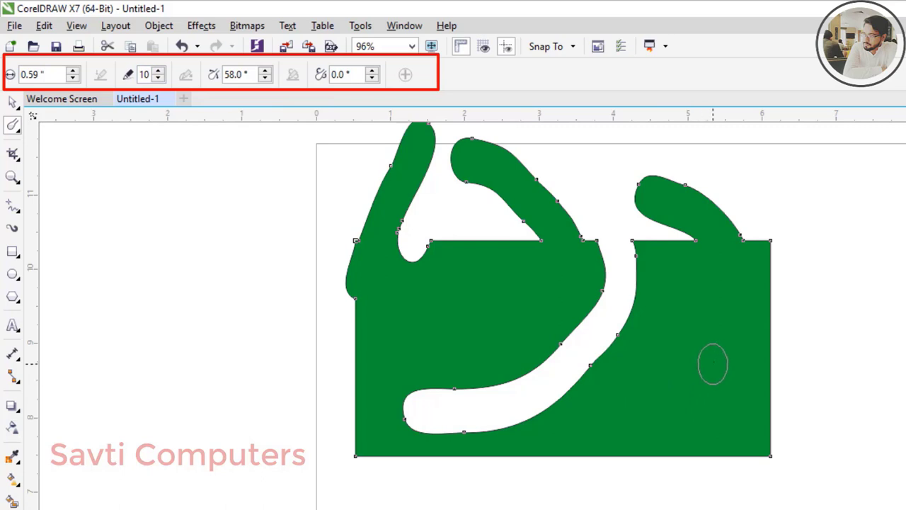
- Set the dryout to 3 and smudge a small notch into the bottom edge and a short tapered spike out of the right edge
click(160, 77)
click(160, 77)
click(160, 78)
click(160, 77)
click(160, 77)
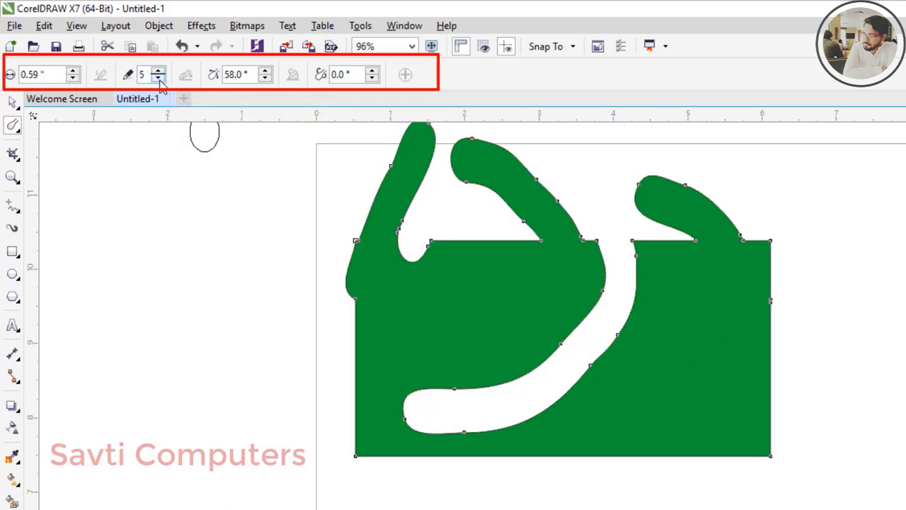
click(160, 77)
click(160, 77)
drag(623, 422, 608, 468)
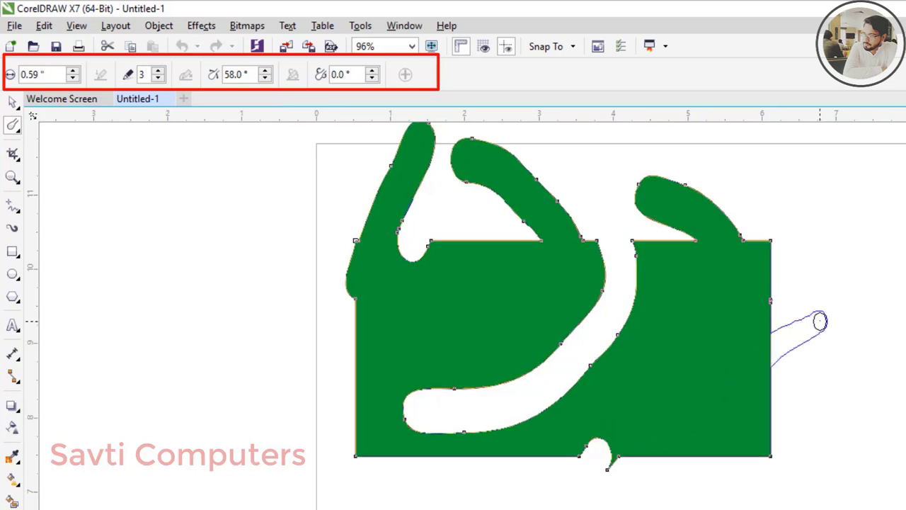
drag(820, 322, 820, 321)
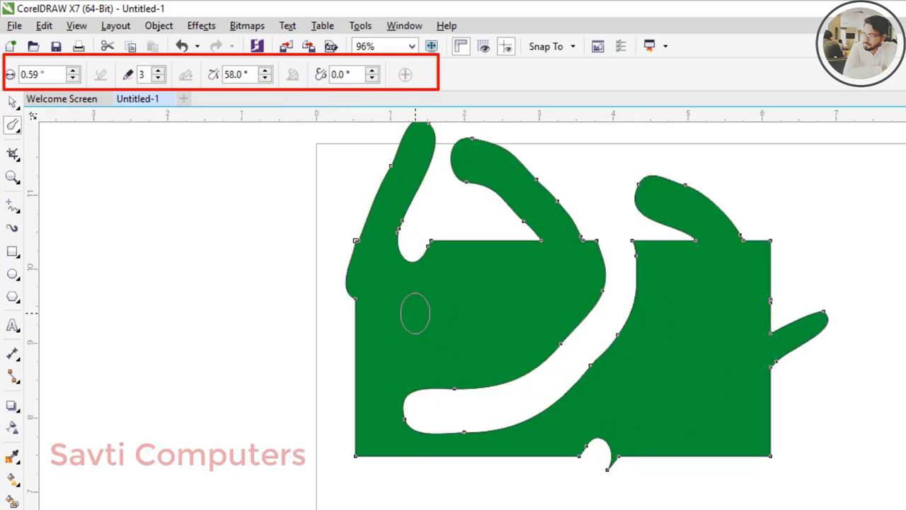
- Undo the latest smudges back to the two upper-left arms, and smudge a long tapering spike outward past the top-left corner
key(ctrl+z)
key(ctrl+z)
key(ctrl+z)
key(ctrl+z)
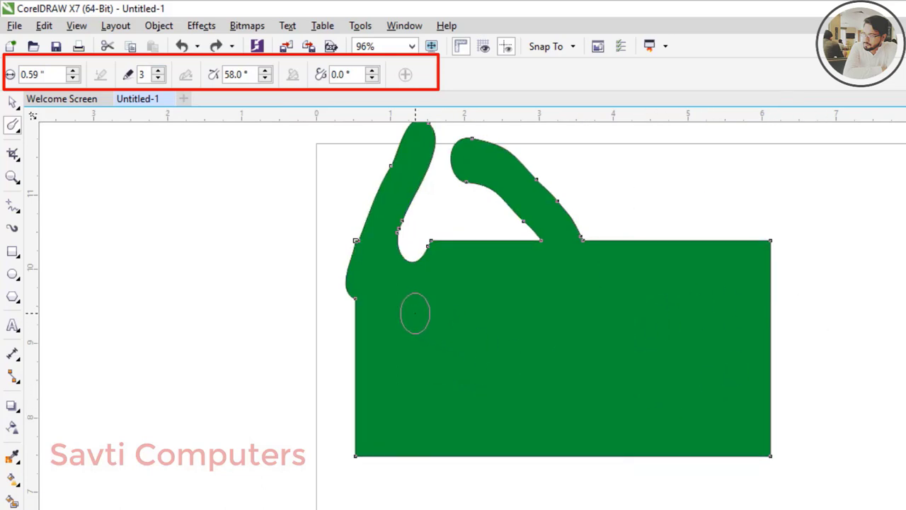
drag(414, 313, 201, 102)
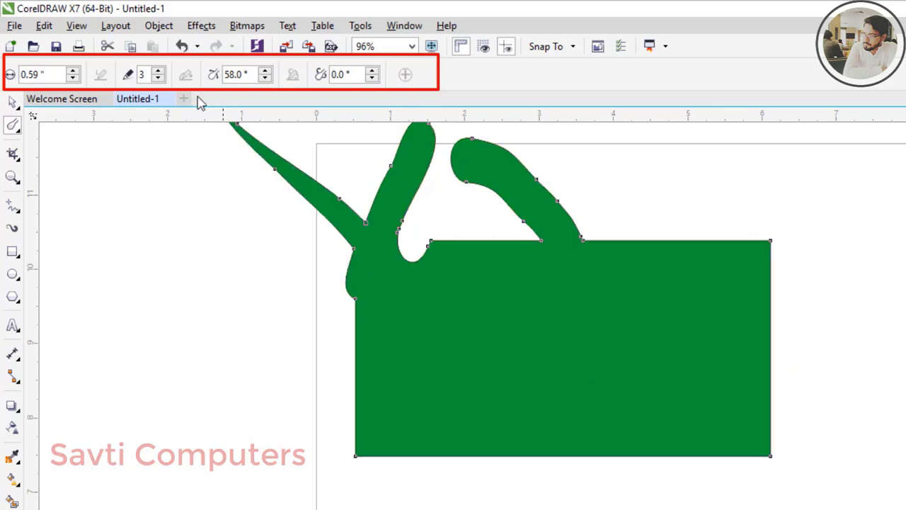
- Set the Smudge dryout to 4
click(158, 79)
click(160, 79)
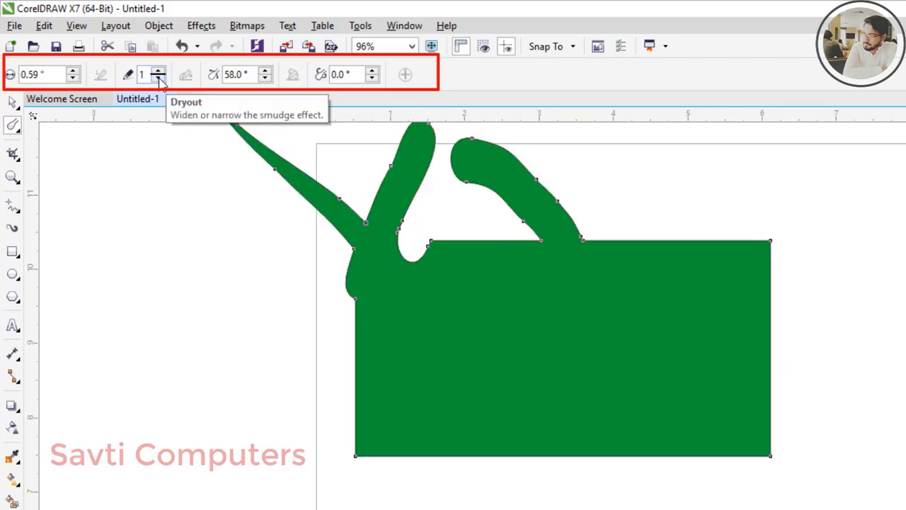
click(159, 71)
click(158, 70)
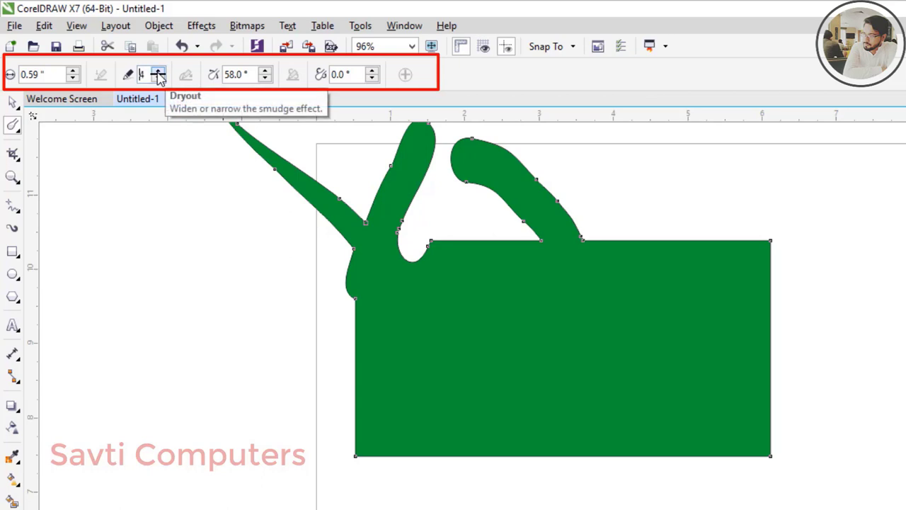
click(159, 71)
- Smudge a small notch, a tapering slit and a narrow upright arm along the top edge, and a rounded arm out of the left edge
drag(656, 286, 674, 253)
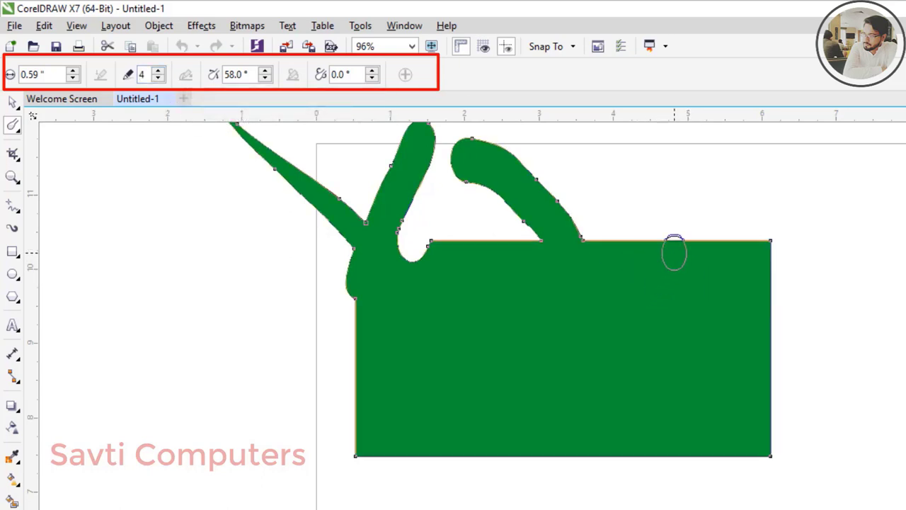
drag(721, 177, 732, 186)
drag(721, 228, 665, 370)
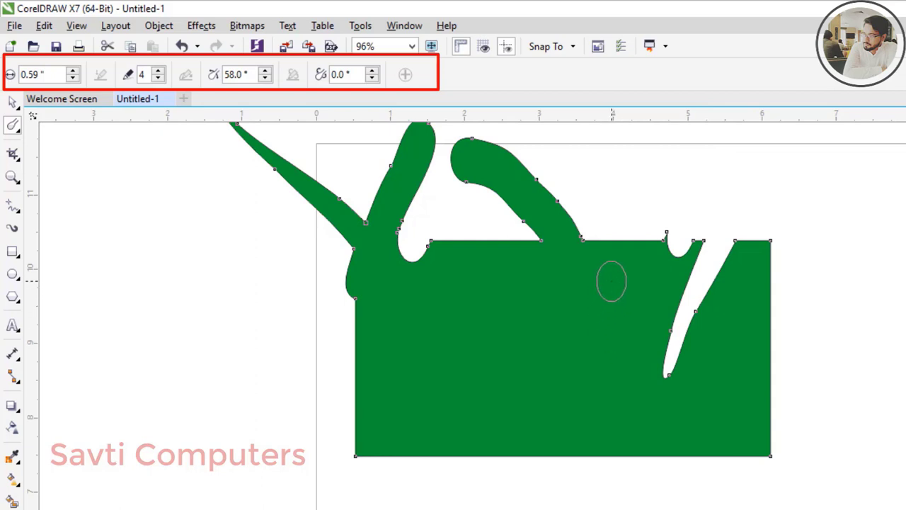
drag(611, 281, 611, 281)
drag(603, 194, 593, 170)
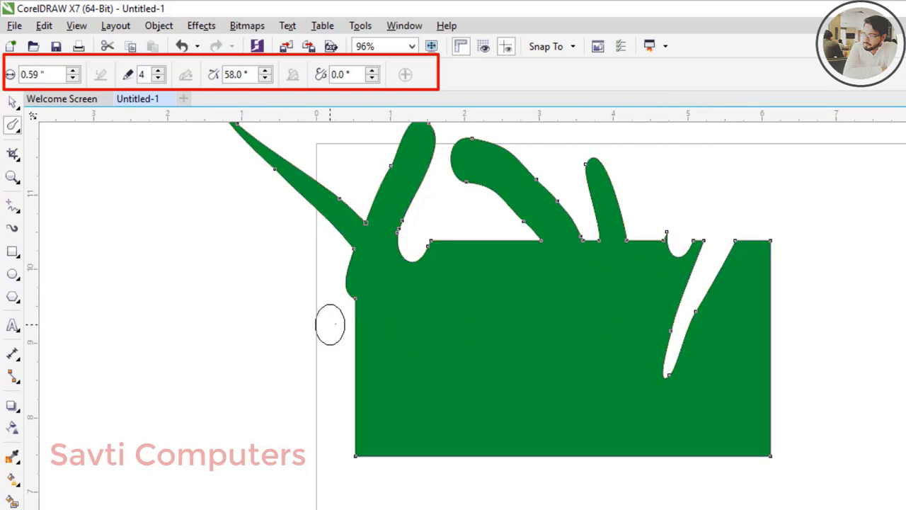
drag(363, 327, 363, 327)
drag(296, 333, 291, 335)
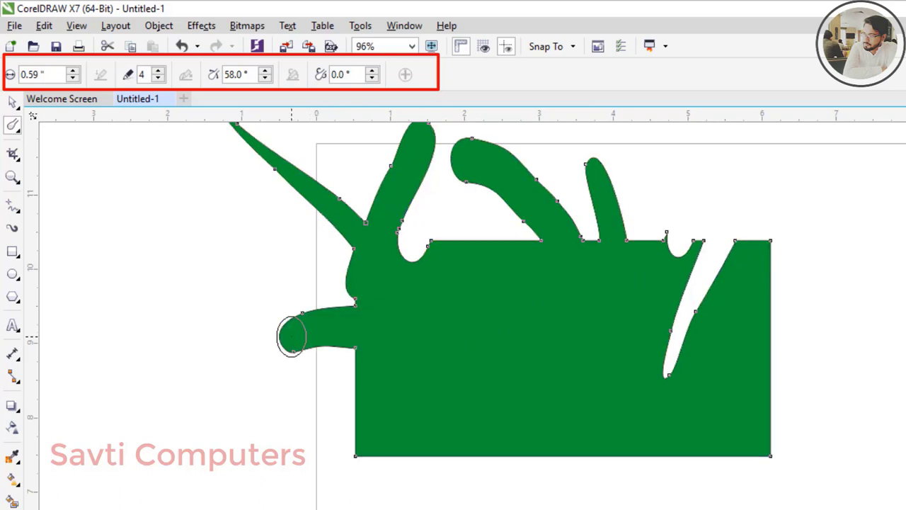
- Undo every smudge made with the 0.59" nib to return to the plain green rectangle
key(ctrl+z)
key(ctrl+z)
key(ctrl+z)
key(ctrl+z)
key(ctrl+z)
key(ctrl+z)
key(ctrl+z)
key(ctrl+z)
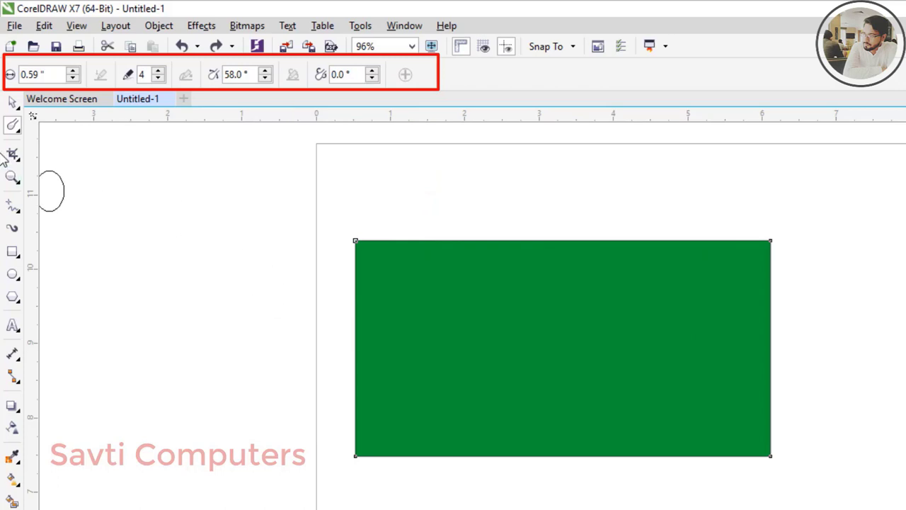
- Switch from the Smudge tool to the Roughen tool
click(16, 127)
click(15, 156)
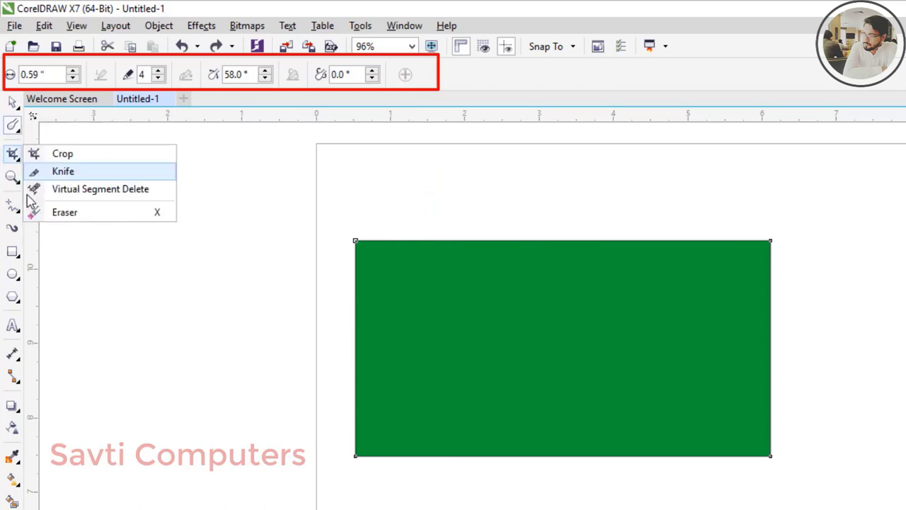
click(20, 133)
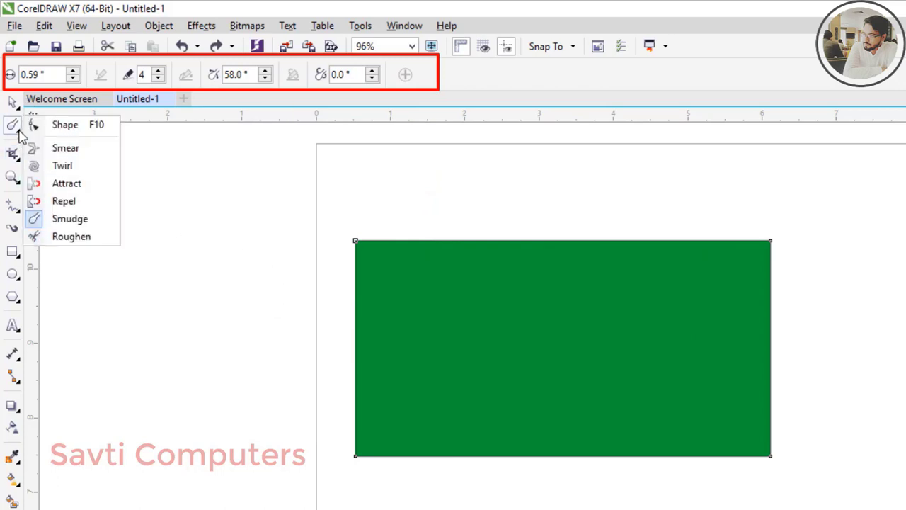
click(59, 238)
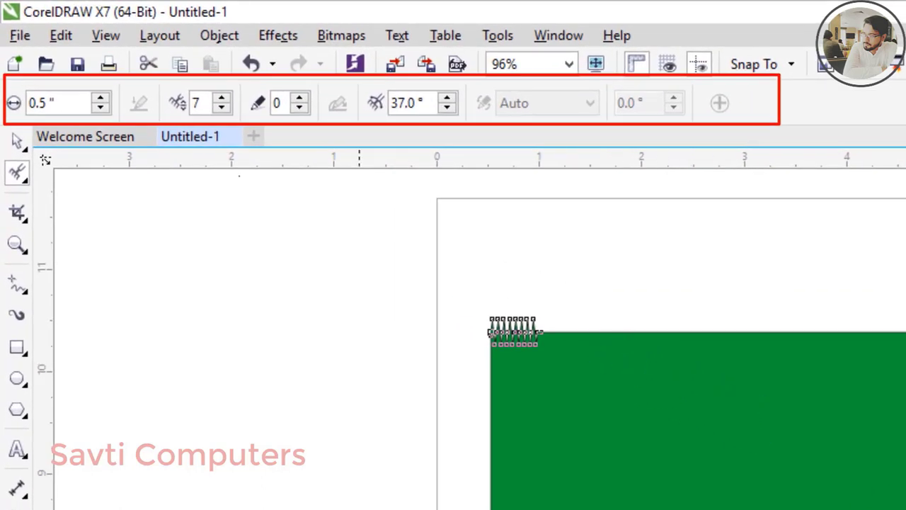
- Increase the Roughen nib size to 1.02"
click(100, 98)
click(101, 98)
click(101, 98)
click(100, 99)
click(100, 98)
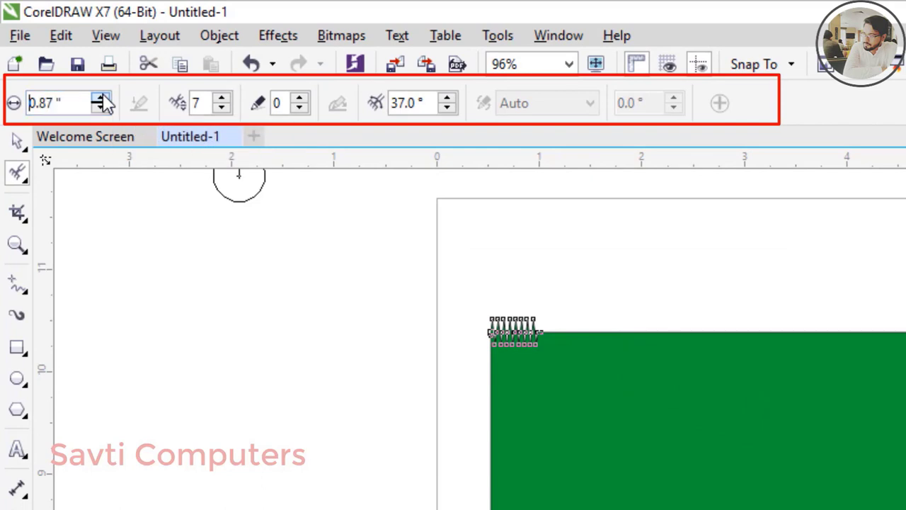
click(100, 98)
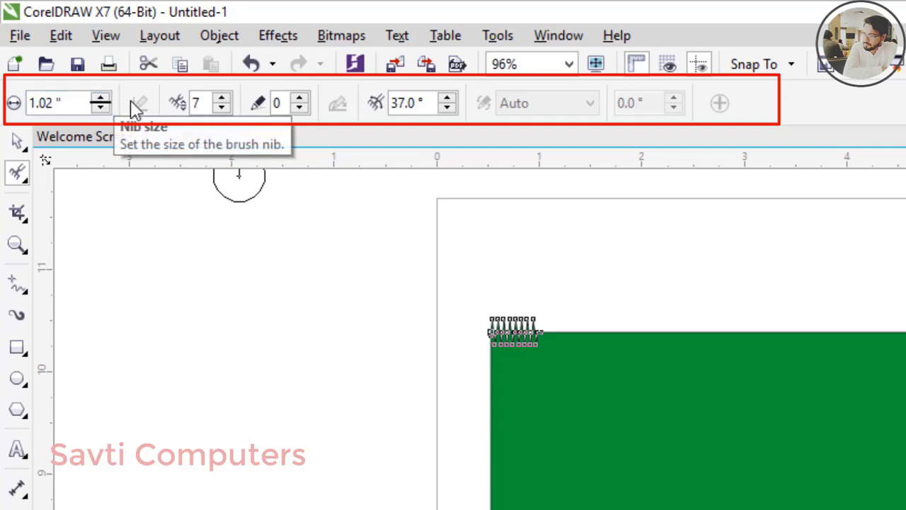
- Roughen the top edge near the 2" mark at spike frequency 7, and add two wide zigzags beside it at frequency 1
click(657, 326)
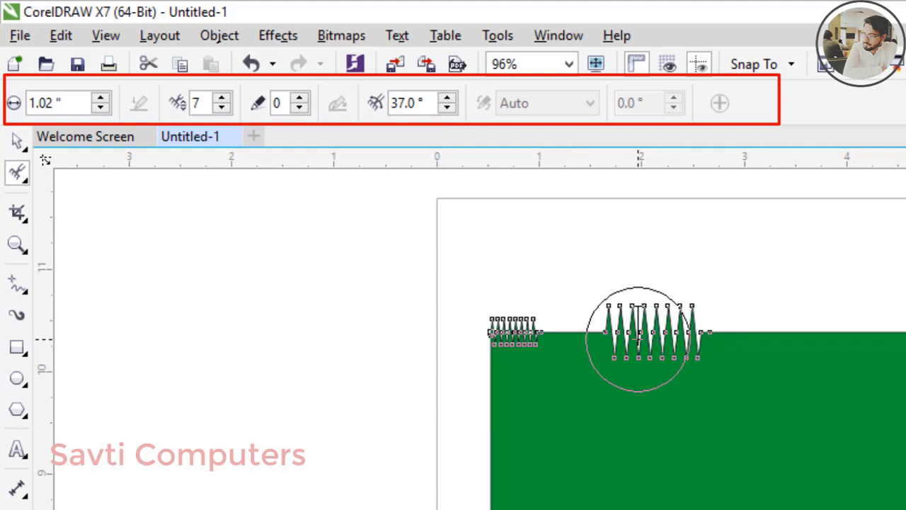
click(221, 107)
click(221, 107)
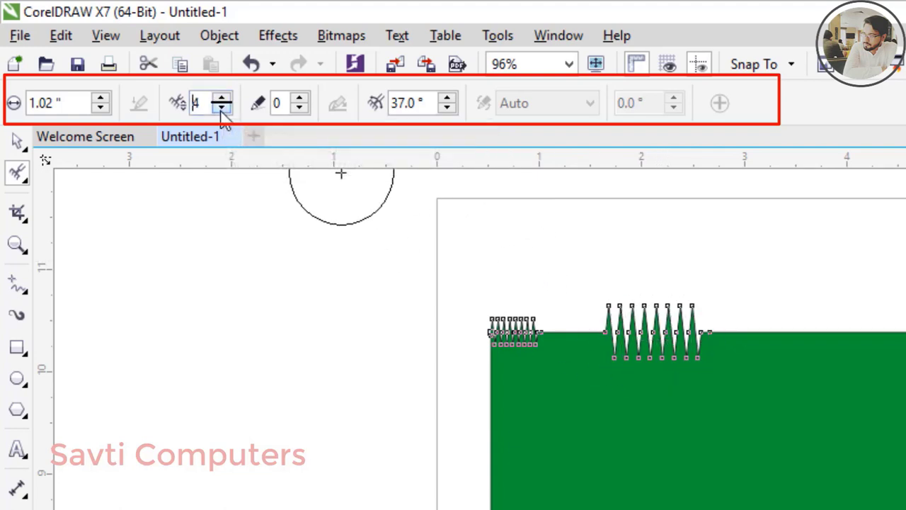
click(222, 107)
click(221, 107)
click(221, 107)
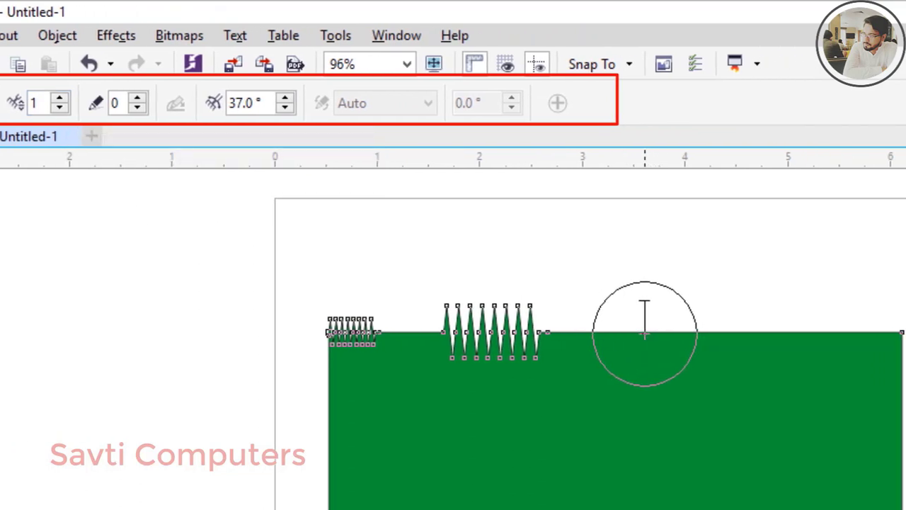
click(633, 316)
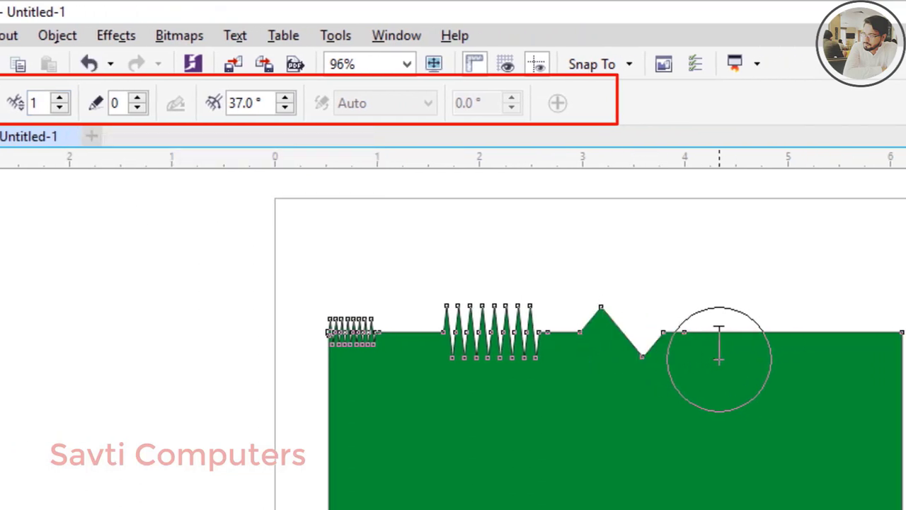
click(701, 344)
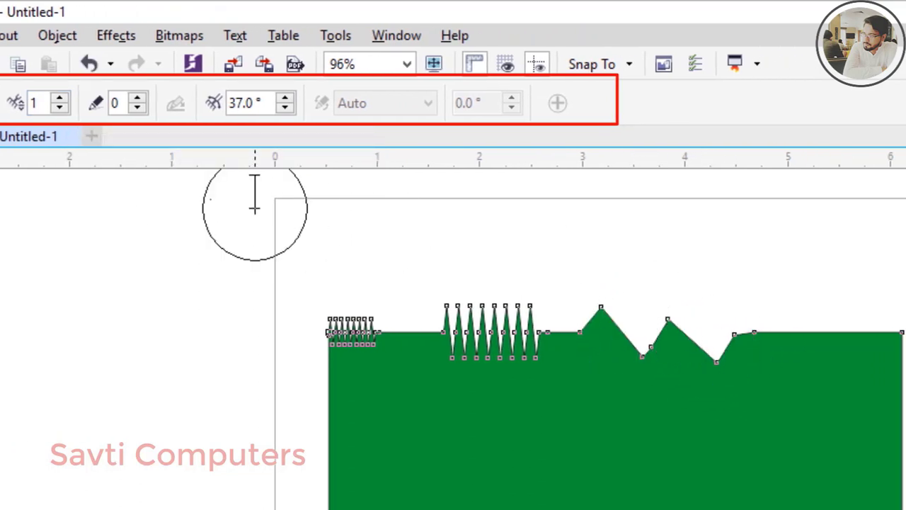
- Set the spike frequency to 6 and roughen the top edge between the wide zigzags and the rectangle's right corner
click(63, 99)
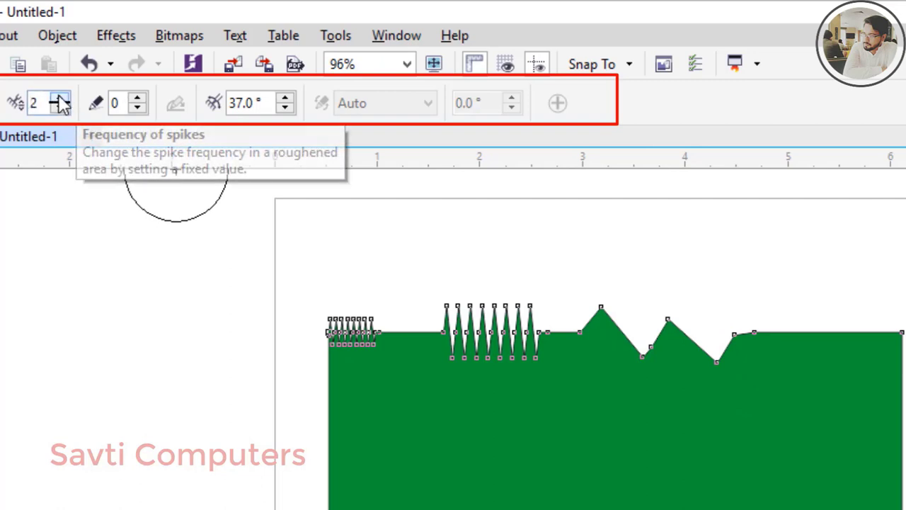
click(63, 98)
click(63, 99)
click(63, 98)
click(63, 99)
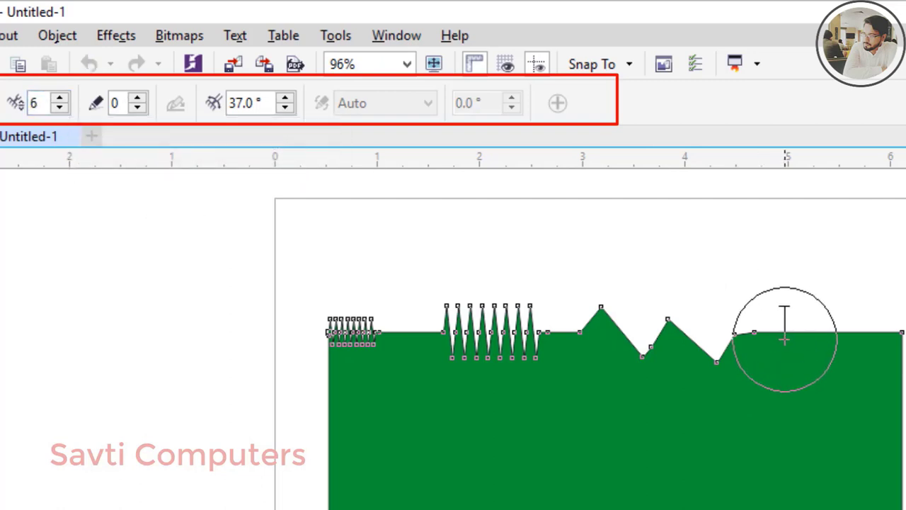
click(782, 333)
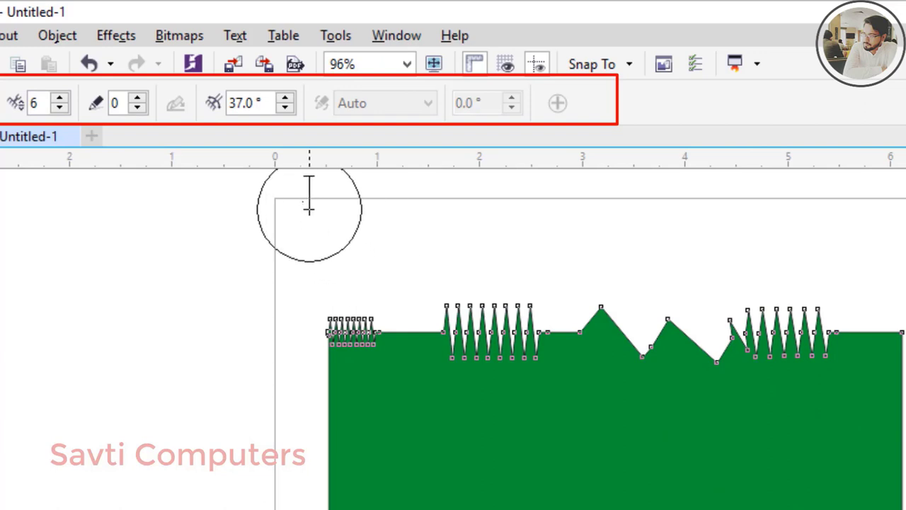
- Set the pen tilt to 13° and roughen two neighbouring stretches of the rectangle's left edge
click(285, 108)
click(285, 109)
click(285, 109)
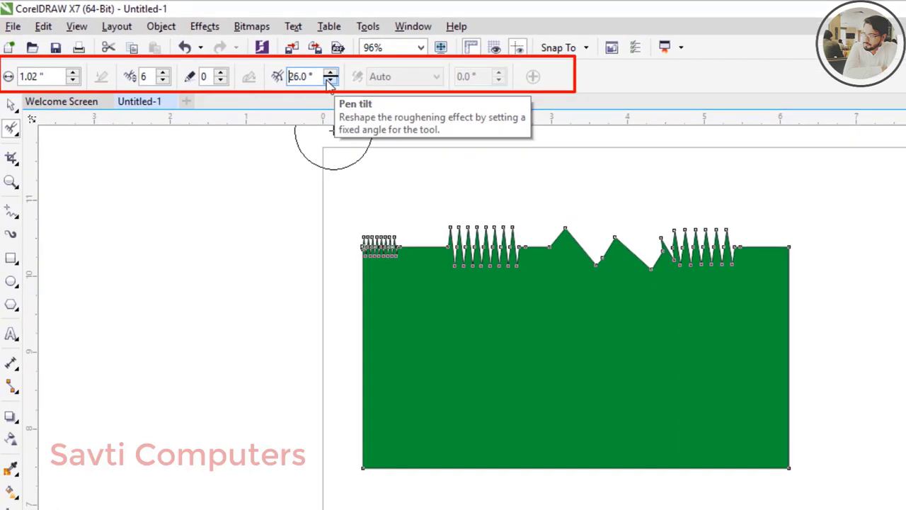
click(330, 80)
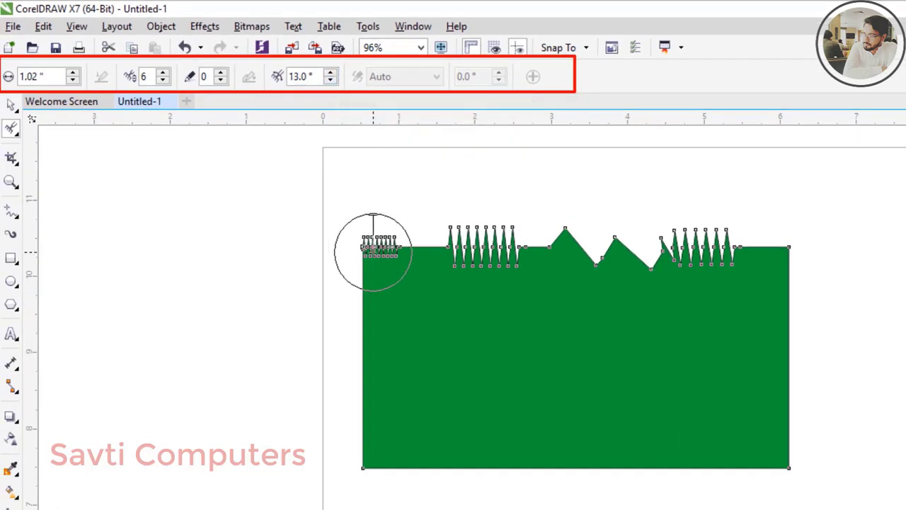
click(365, 305)
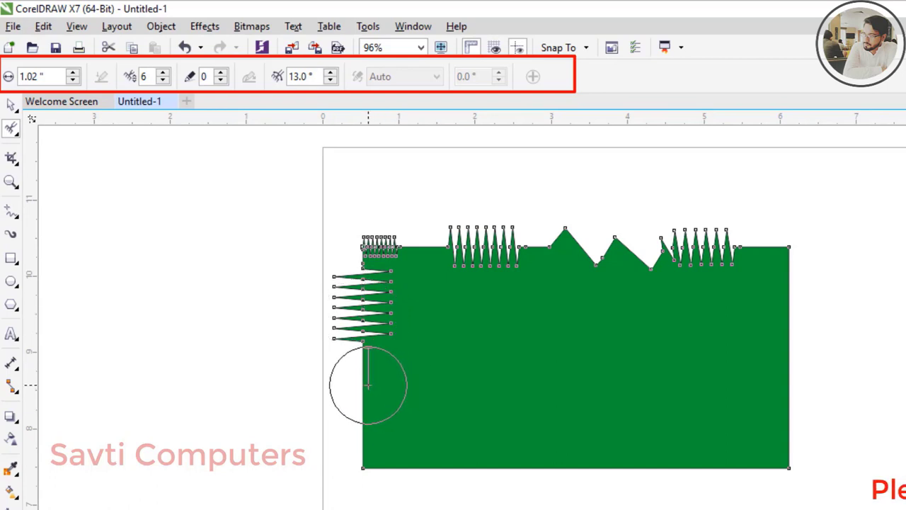
click(366, 384)
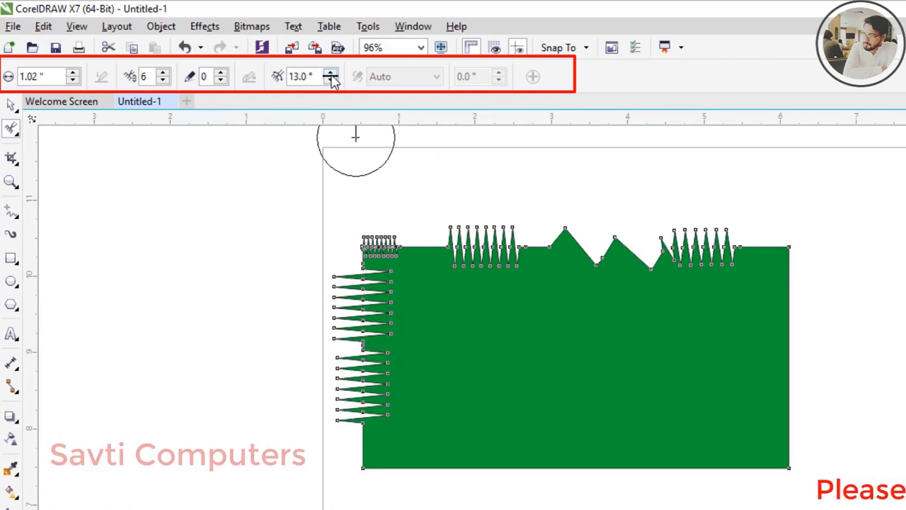
- Set the pen tilt to 0° and roughen the upper and middle stretches of the rectangle's right edge
drag(309, 76, 276, 78)
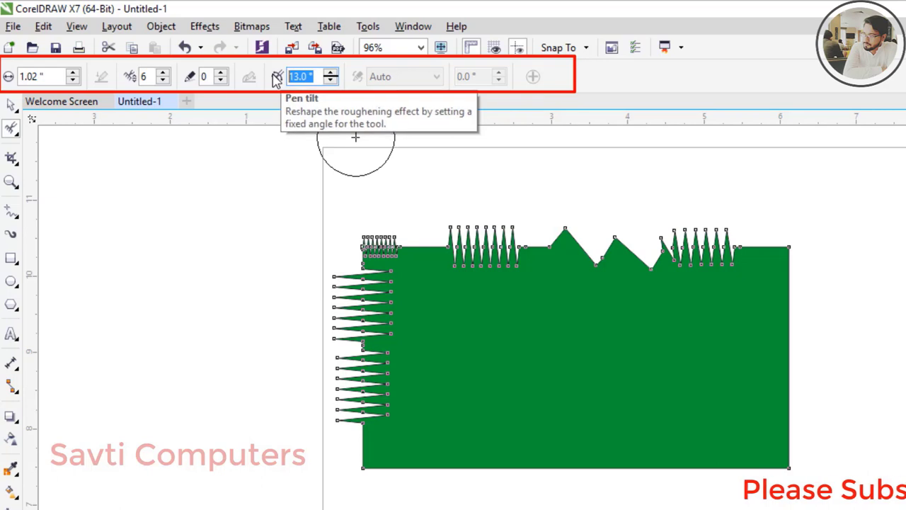
text(0)
key(Return)
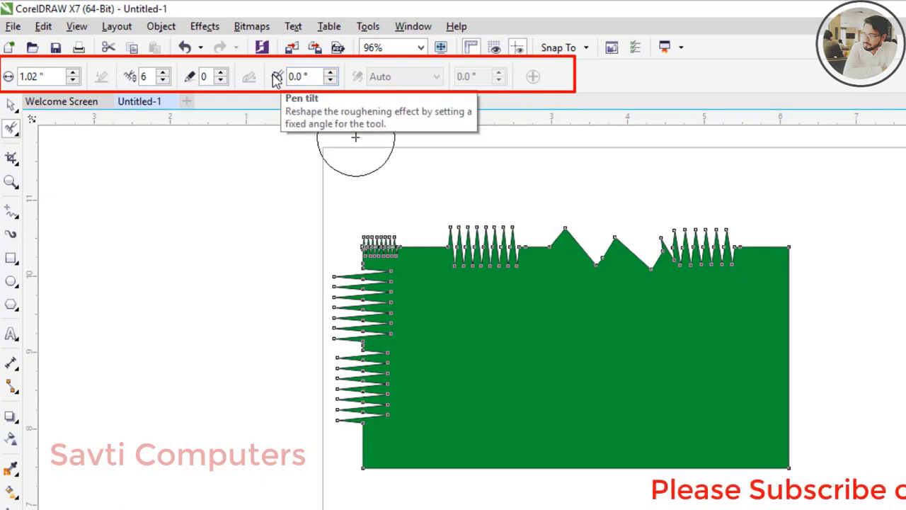
click(787, 293)
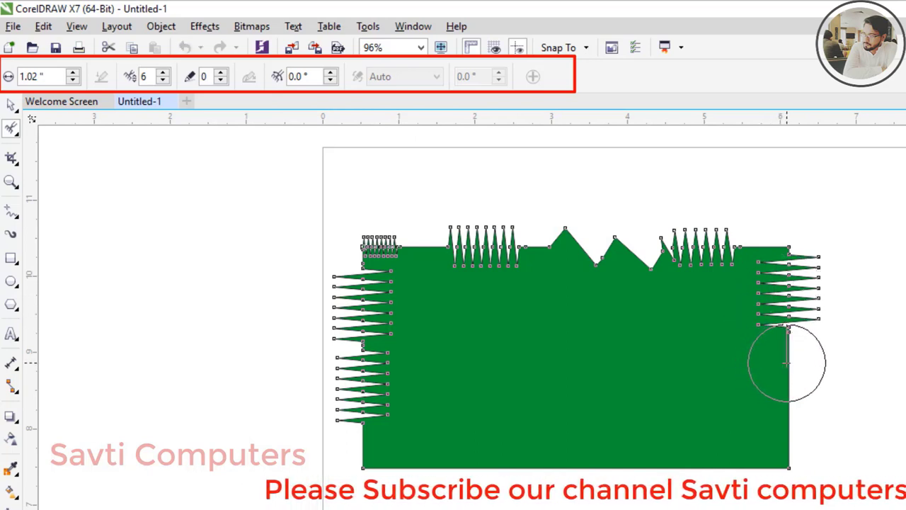
drag(785, 363, 772, 429)
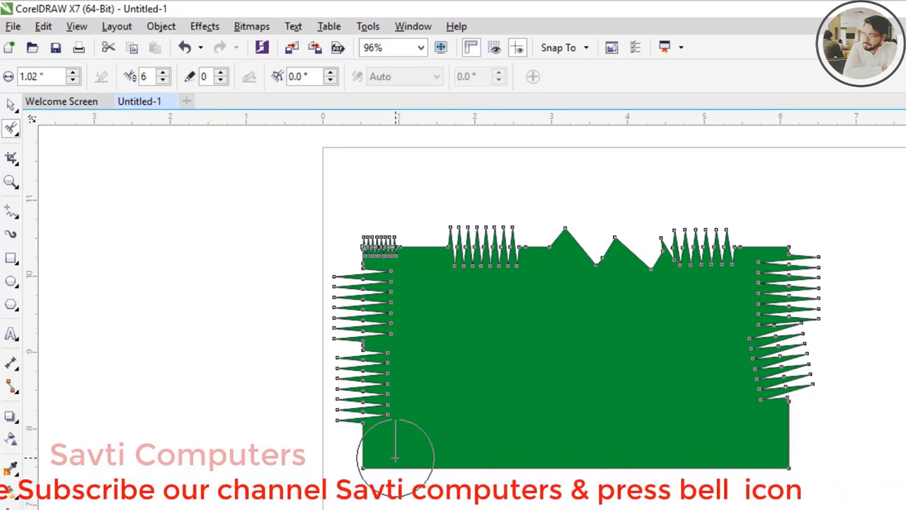
- Increase the Roughen nib size to 1.16"
click(72, 73)
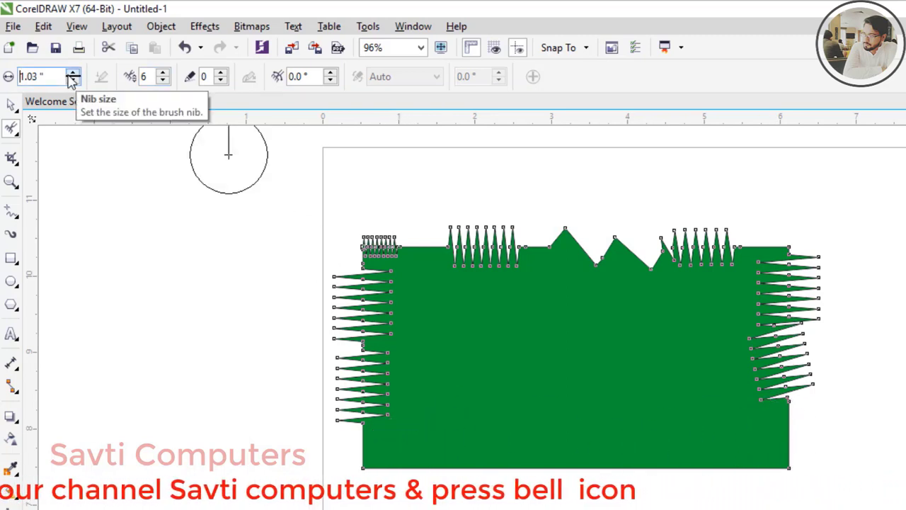
click(73, 73)
click(73, 73)
click(73, 73)
click(73, 73)
click(73, 73)
click(73, 73)
click(73, 72)
click(73, 73)
click(73, 73)
click(73, 73)
click(73, 73)
click(73, 73)
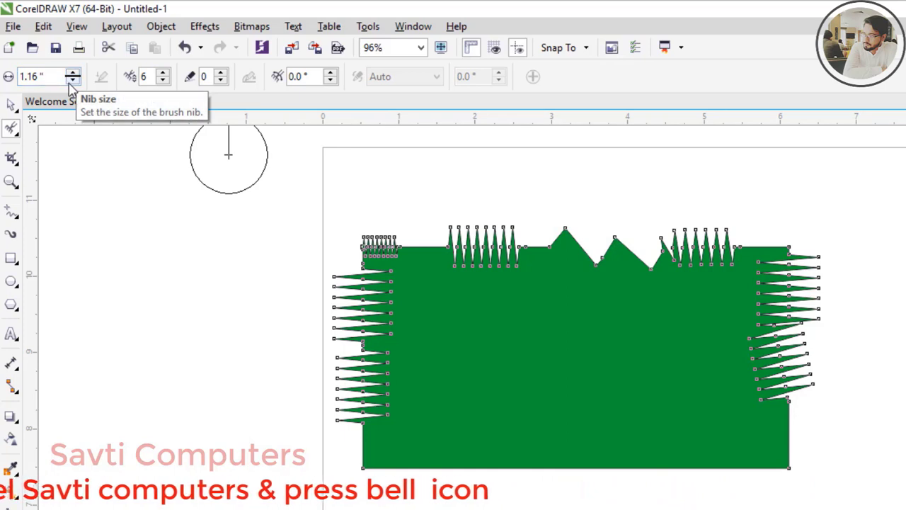
- Reduce the nib size to 0.73" and roughen the rectangle's whole bottom edge from left to right
click(71, 80)
click(71, 80)
click(71, 80)
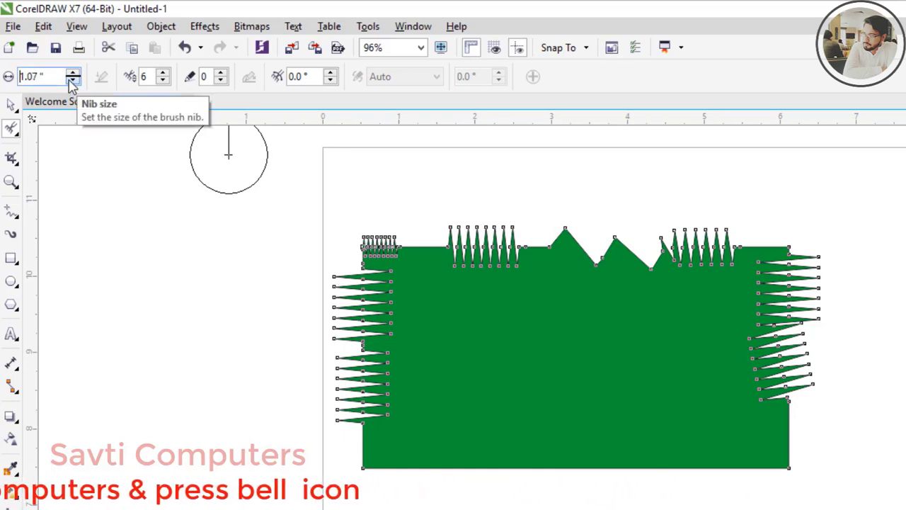
click(71, 80)
click(71, 80)
click(71, 80)
click(71, 80)
click(71, 80)
click(72, 80)
click(72, 80)
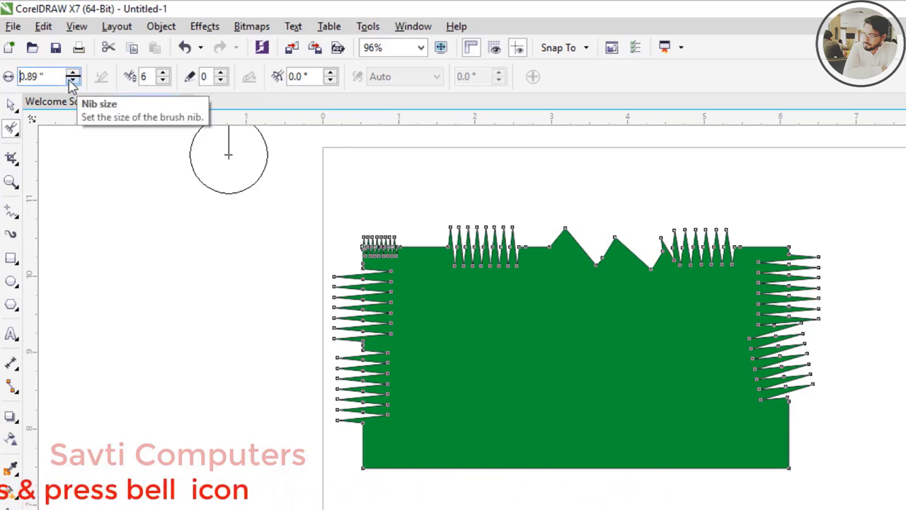
click(71, 80)
click(71, 80)
click(72, 80)
click(72, 80)
click(71, 80)
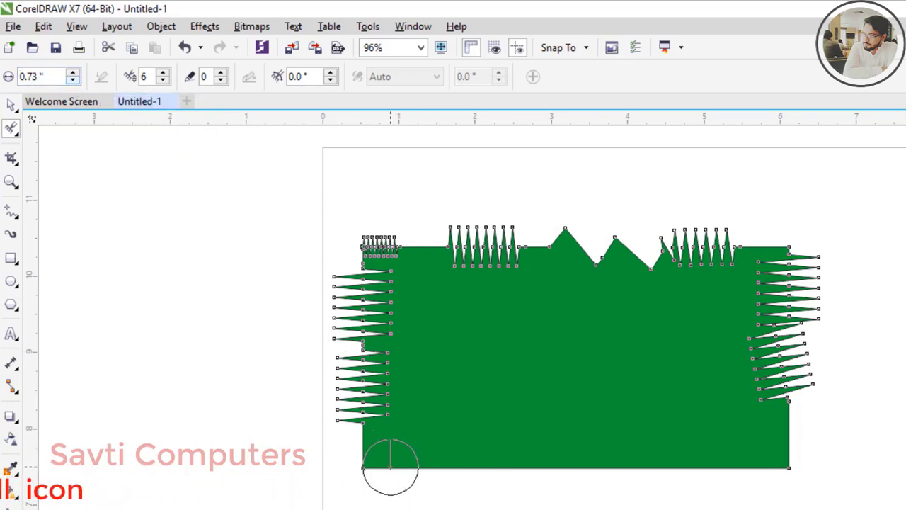
mouse_move(390, 465)
mouse_down()
mouse_move(644, 479)
mouse_move(773, 471)
mouse_move(768, 482)
mouse_up()
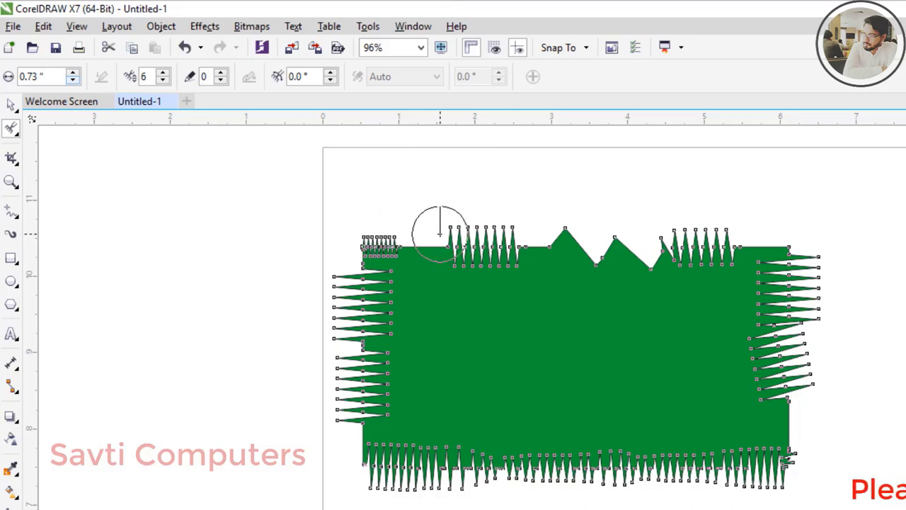
- Undo the roughening strokes back to the first single wide zigzag on the top edge
key(ctrl+z)
key(ctrl+z)
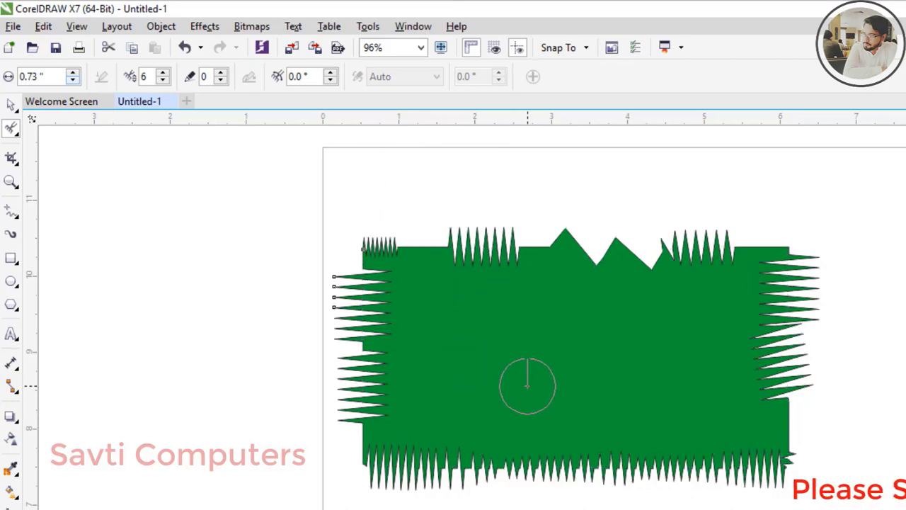
key(ctrl+z)
key(ctrl+z)
key(ctrl+z)
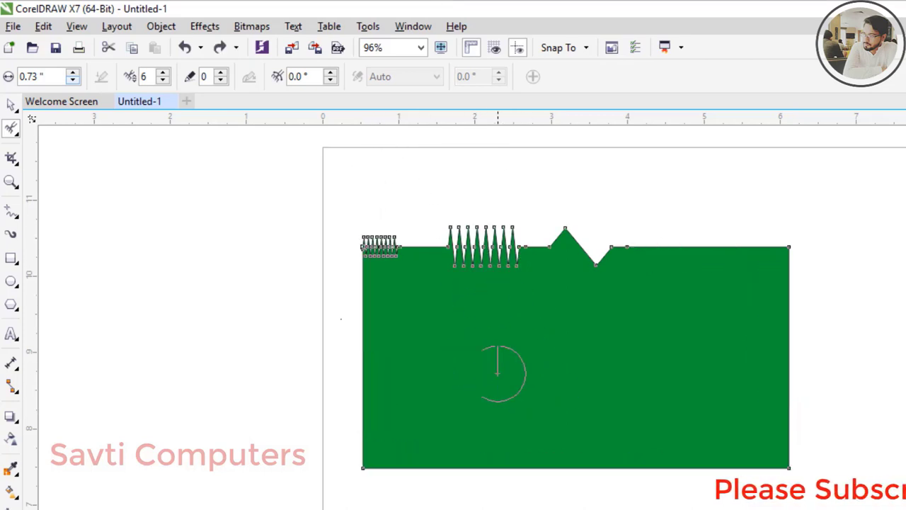
click(15, 131)
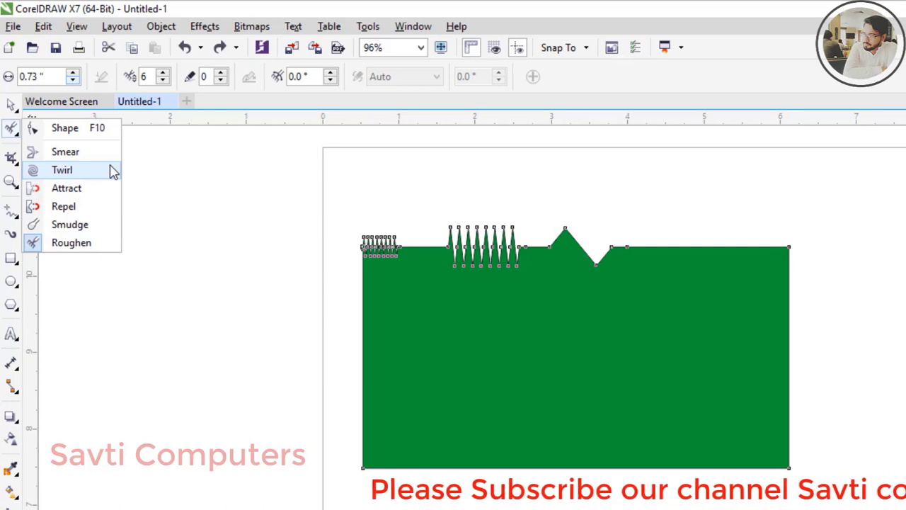
click(111, 171)
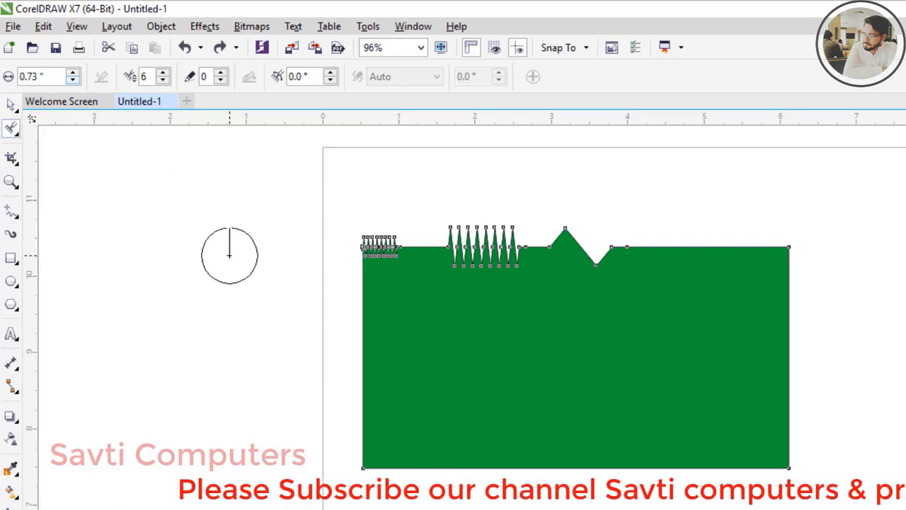
click(13, 129)
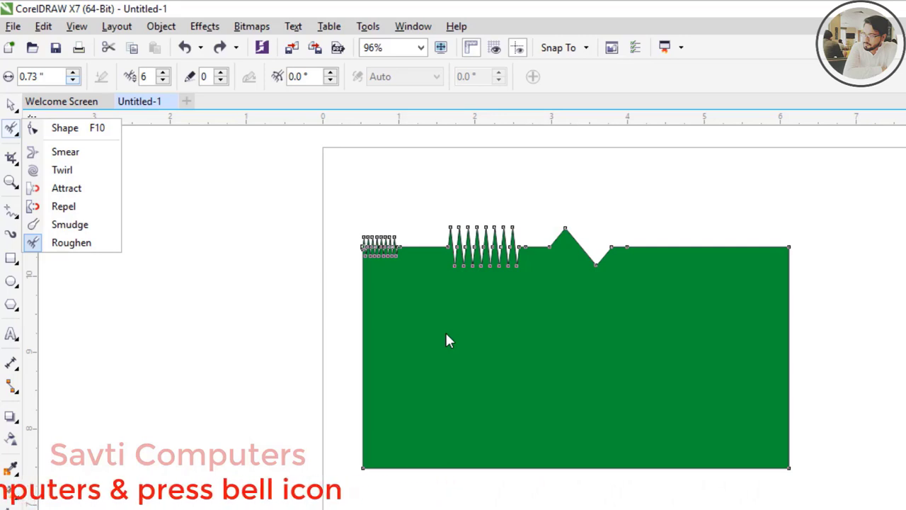
click(246, 259)
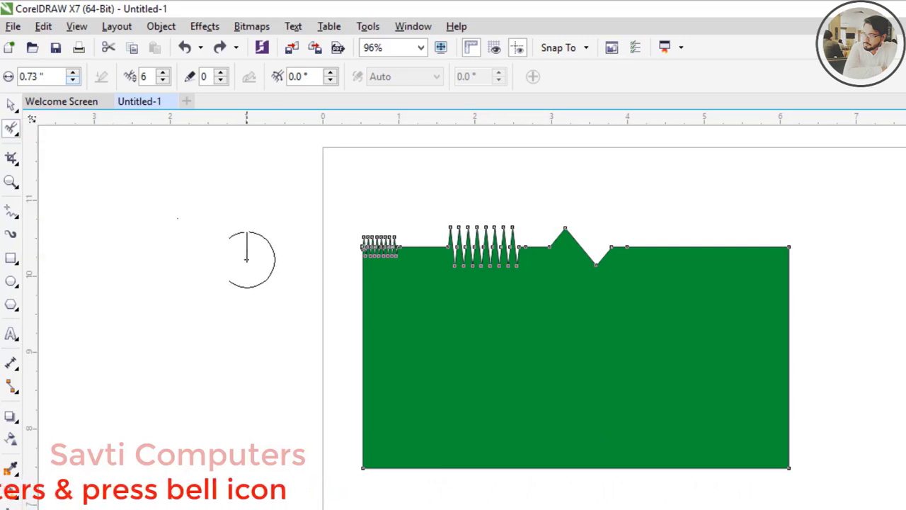
click(11, 129)
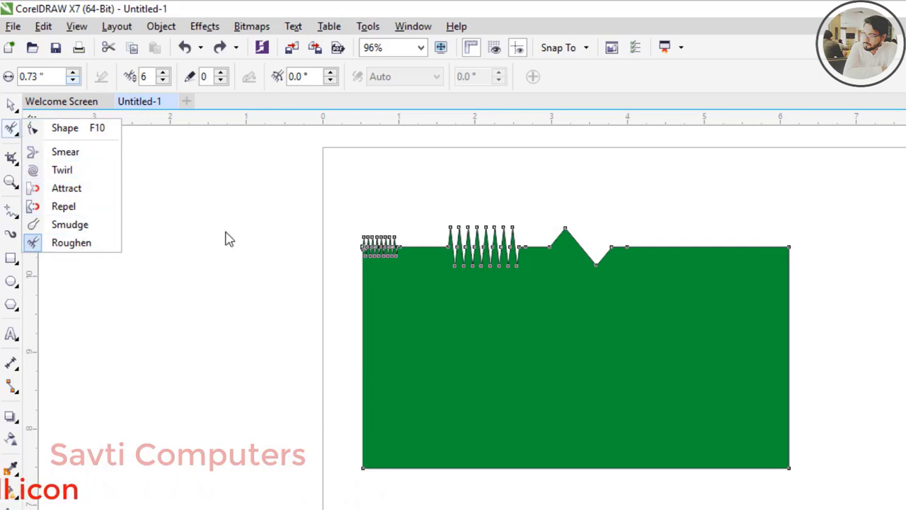
click(248, 258)
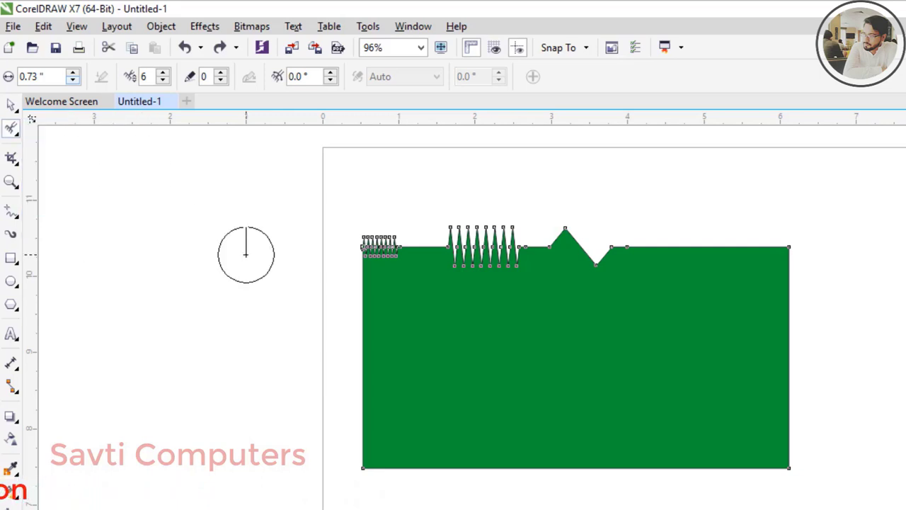